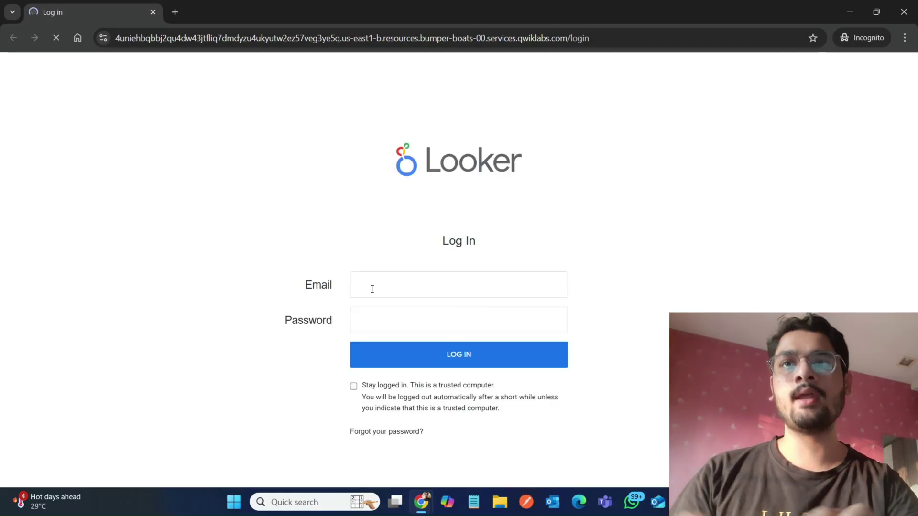
Step: Log in to Looker with the lab's username e-mail and the account password copied from the lab page
left_click(370, 289)
key("ctrl+v")
mouse_move(427, 500)
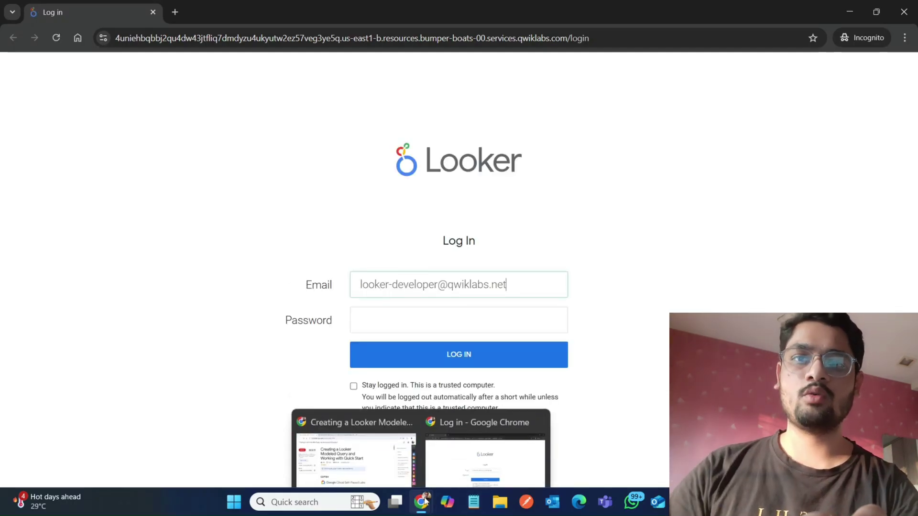
left_click(342, 454)
left_click(131, 284)
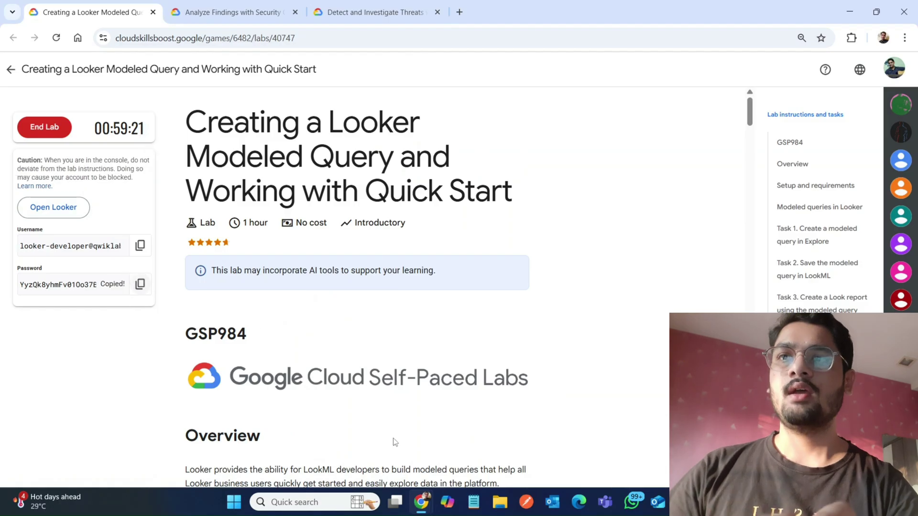
mouse_move(421, 502)
left_click(483, 456)
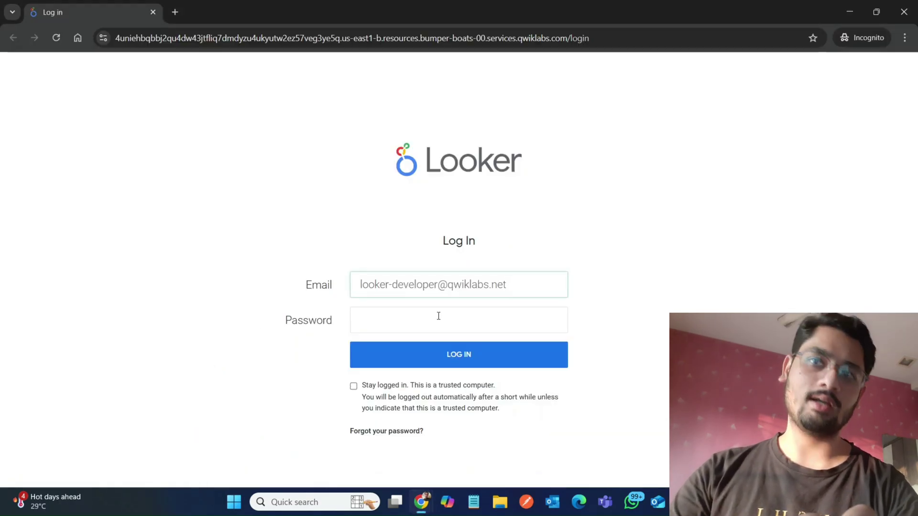
left_click(439, 316)
key("ctrl+v")
left_click(443, 350)
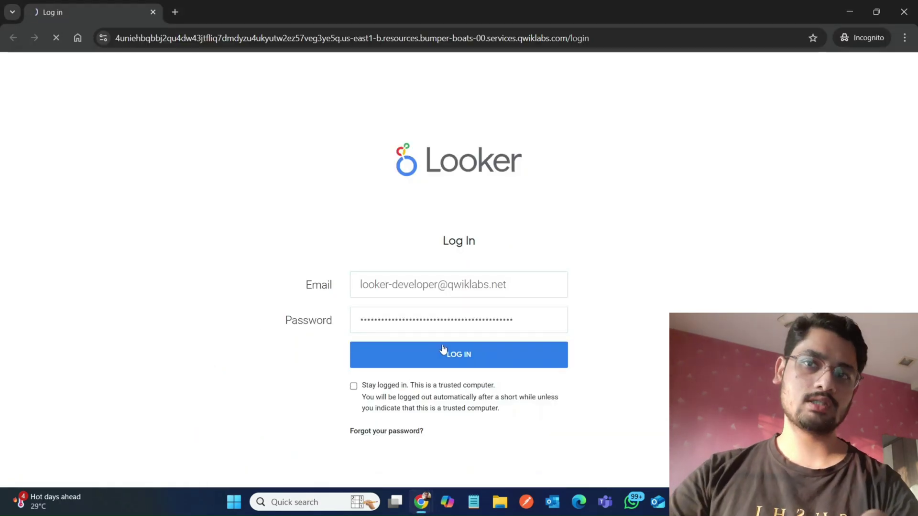
Step: Read the Task 1 instructions for creating a modeled query in Explore on the lab page
mouse_move(420, 502)
left_click(375, 447)
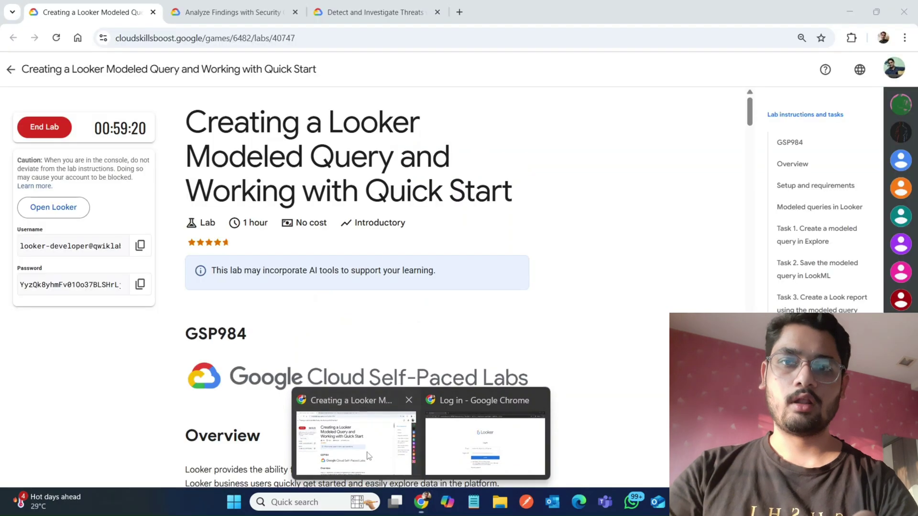
left_click(819, 207)
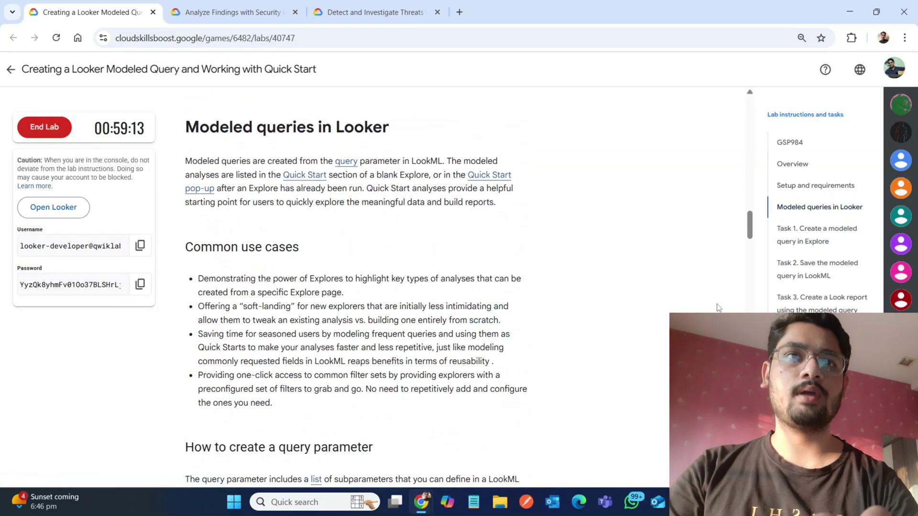
scroll(717, 303, "down", 13)
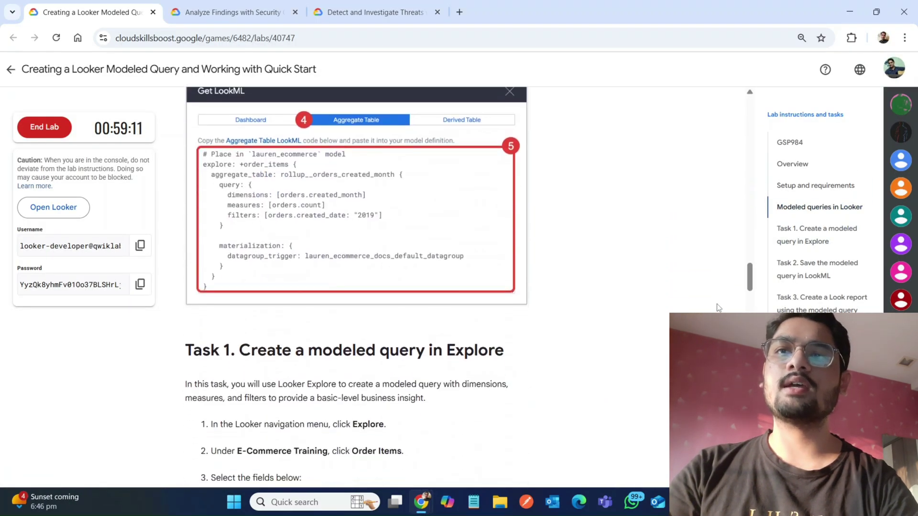
scroll(716, 303, "down", 4)
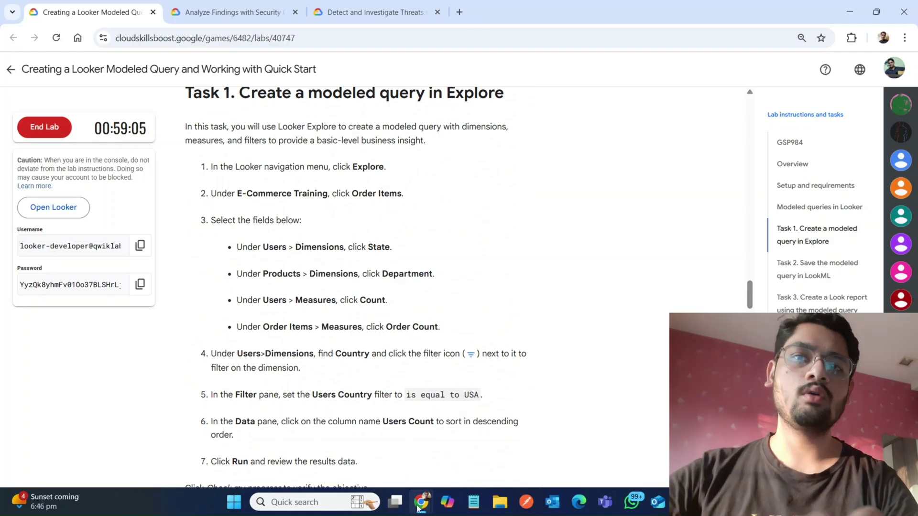
mouse_move(418, 507)
left_click(468, 449)
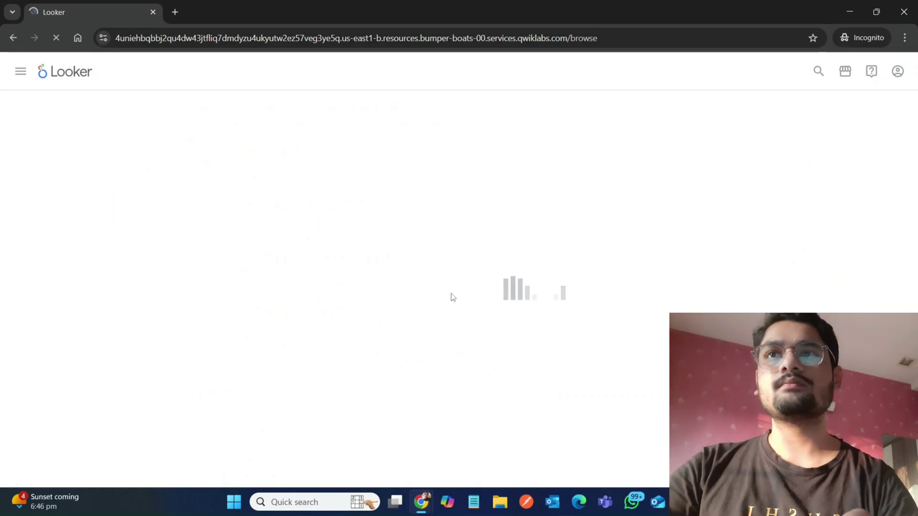
mouse_move(420, 502)
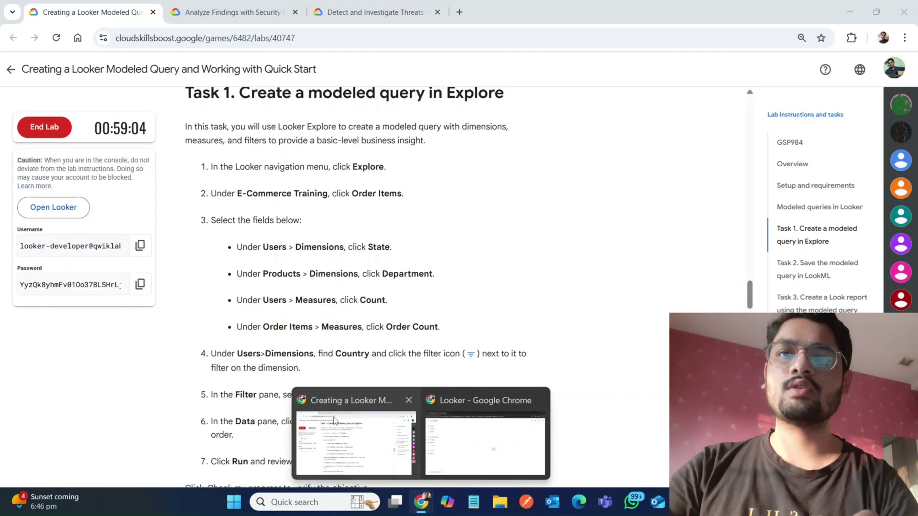
left_click(335, 421)
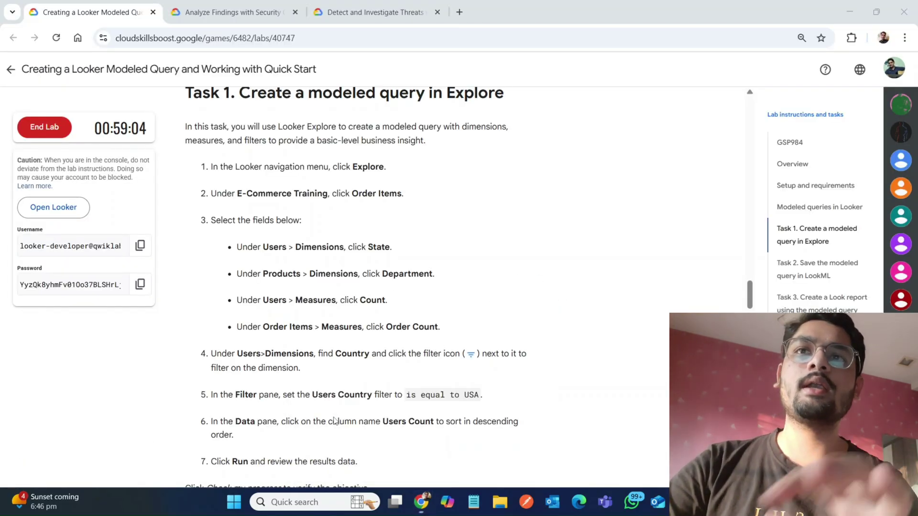
scroll(334, 418, "up", 5)
scroll(334, 418, "down", 5)
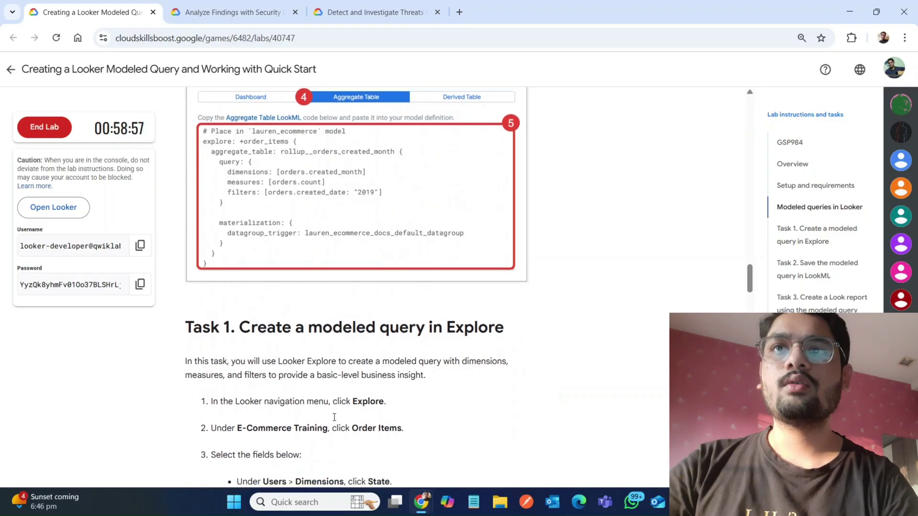
mouse_move(421, 504)
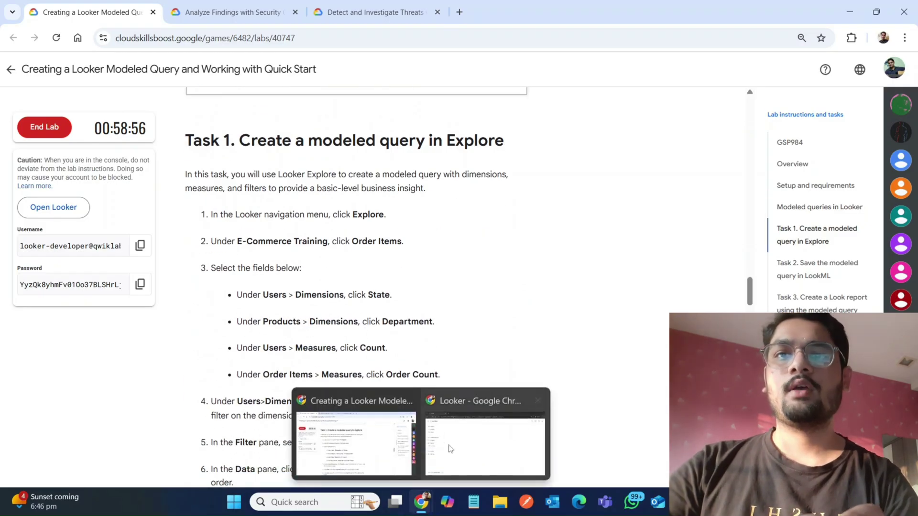
Step: Return to Looker and open the Order Items Explore under E-Commerce Training
left_click(451, 442)
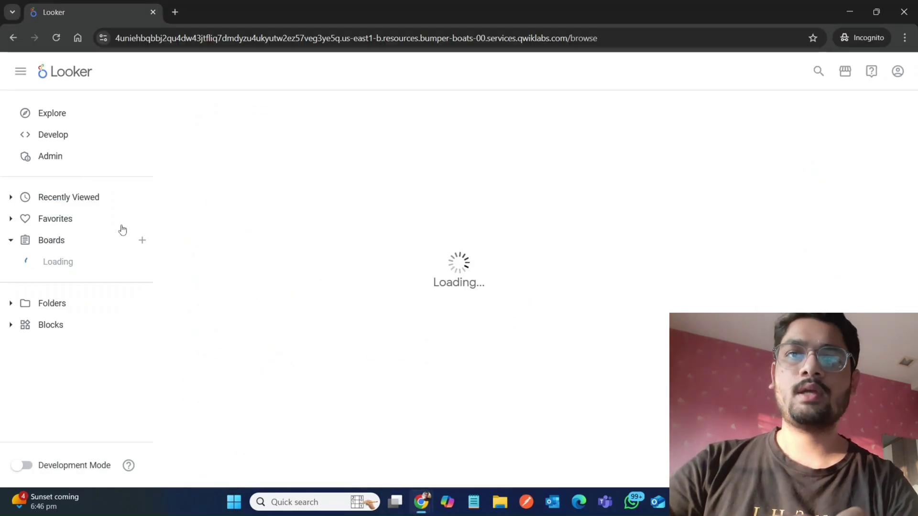
left_click(56, 115)
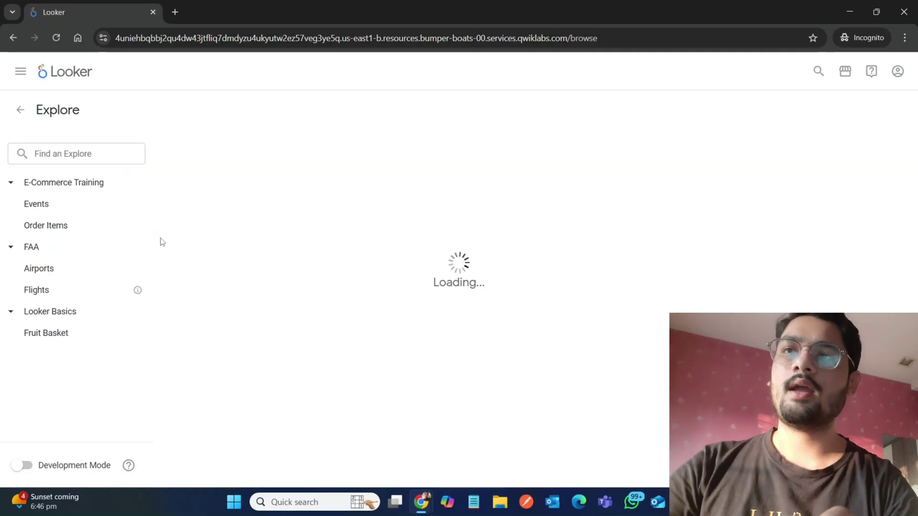
left_click(56, 229)
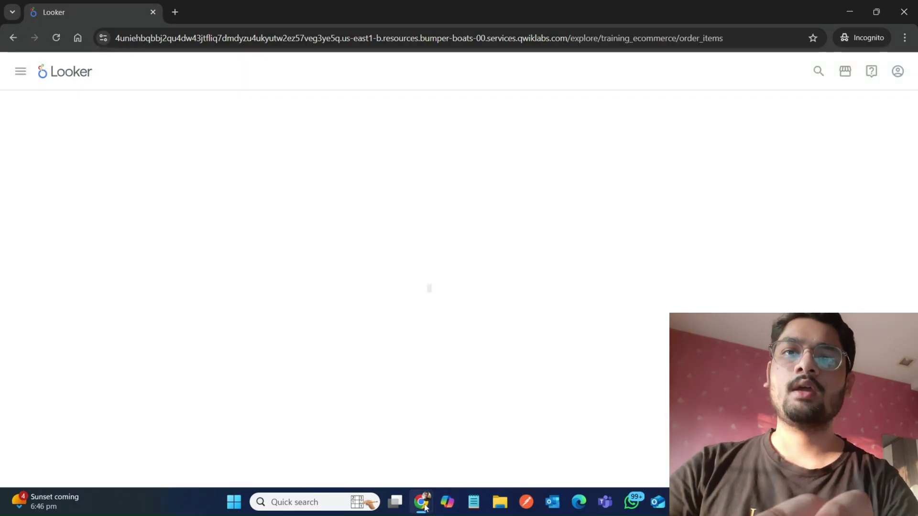
Step: Check the required fields in the lab instructions and add the State dimension from Users to the Order Items query
mouse_move(421, 502)
left_click(353, 429)
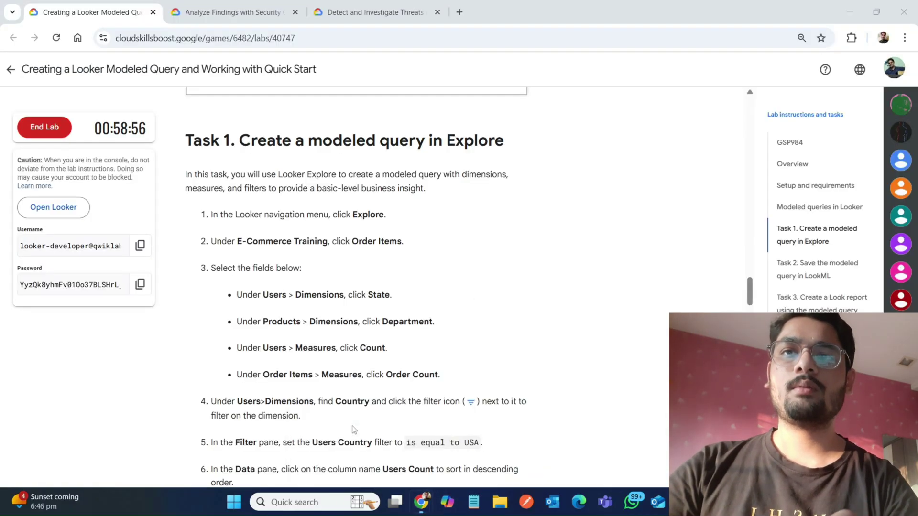
scroll(429, 273, "down", 2)
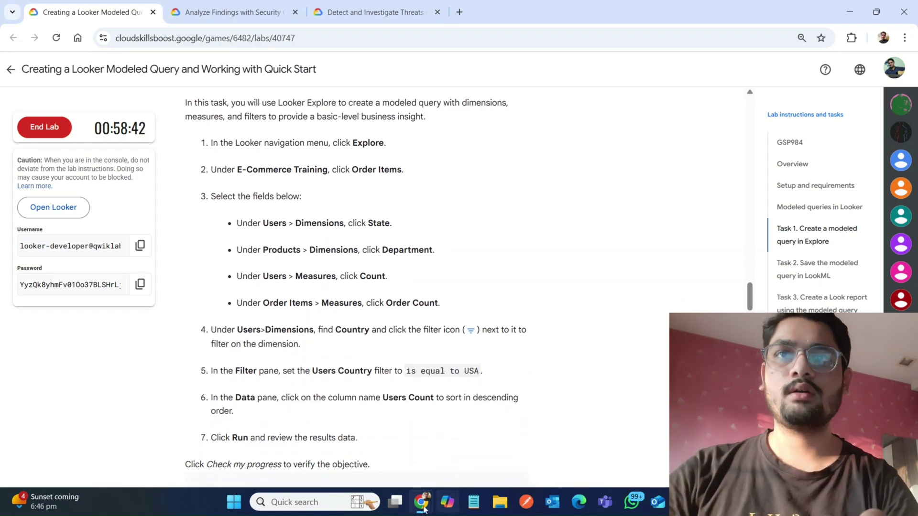
mouse_move(421, 502)
left_click(458, 468)
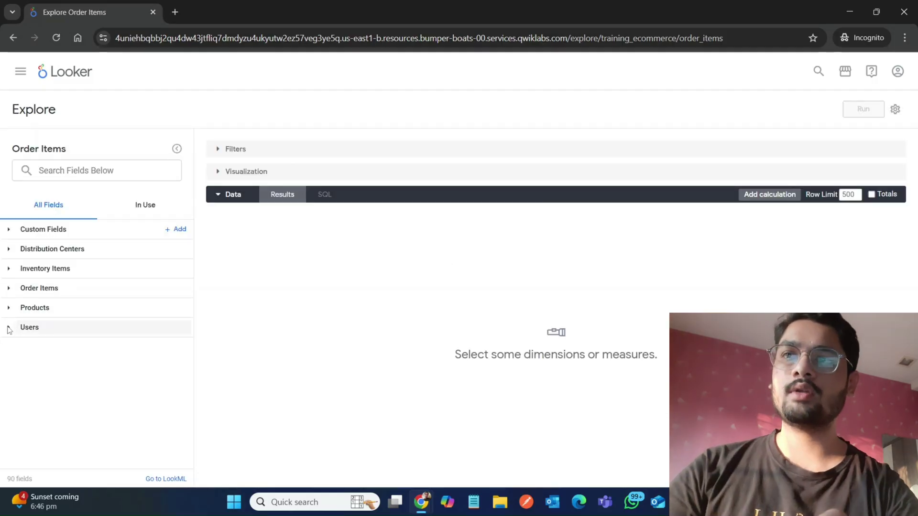
left_click(8, 327)
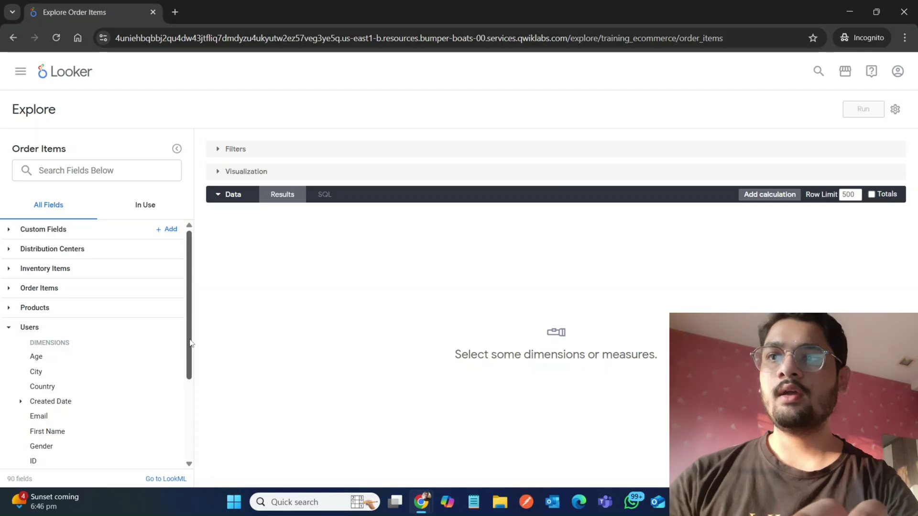
scroll(190, 342, "down", 3)
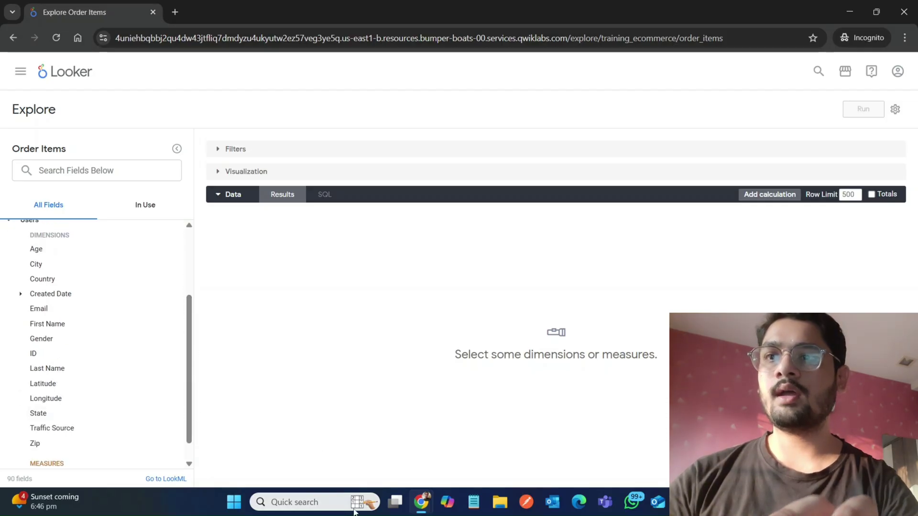
mouse_move(421, 503)
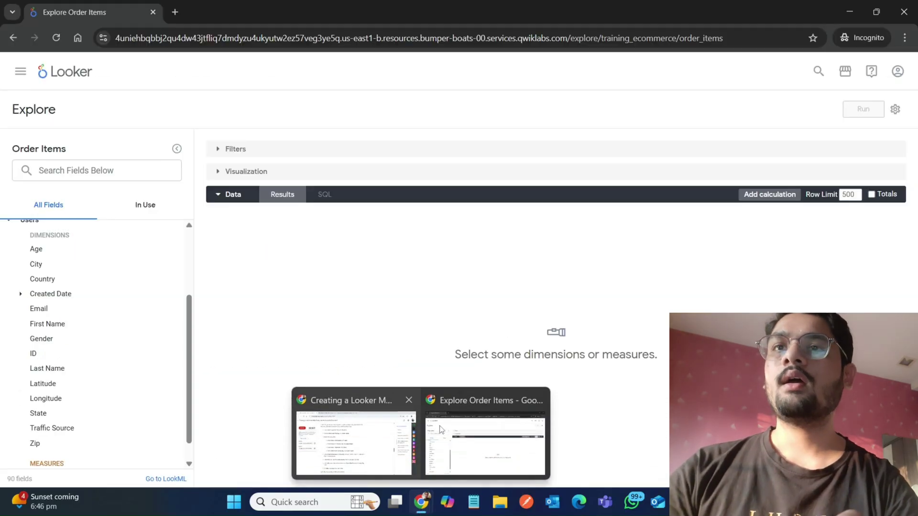
left_click(440, 430)
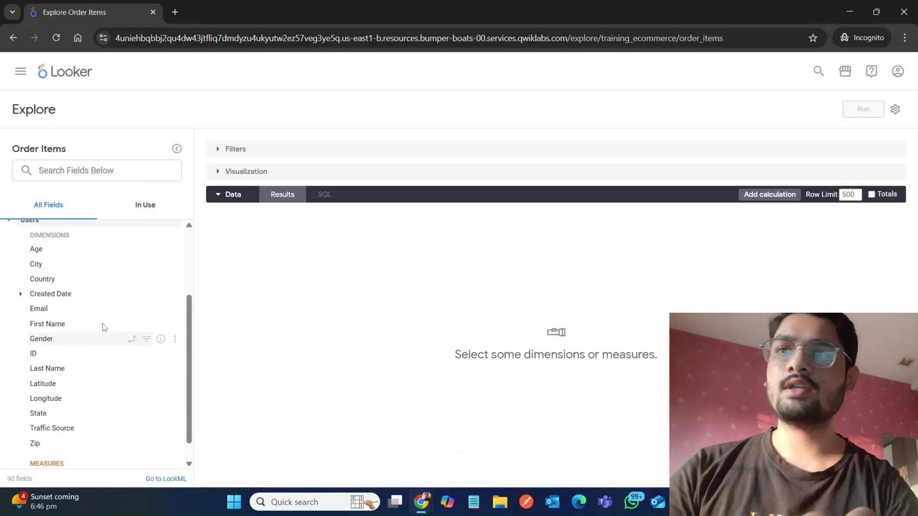
left_click(50, 418)
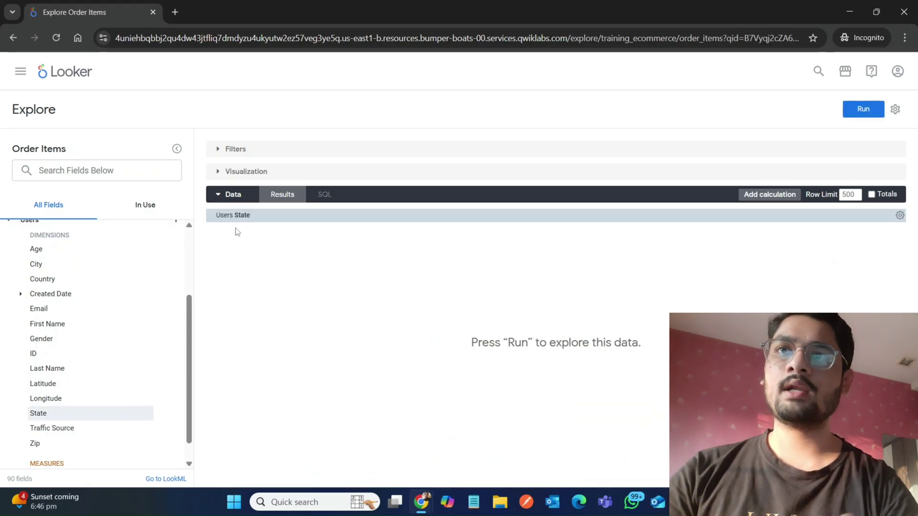
Step: Check the lab instructions for the next field and add the Department dimension from Products to the query
mouse_move(420, 502)
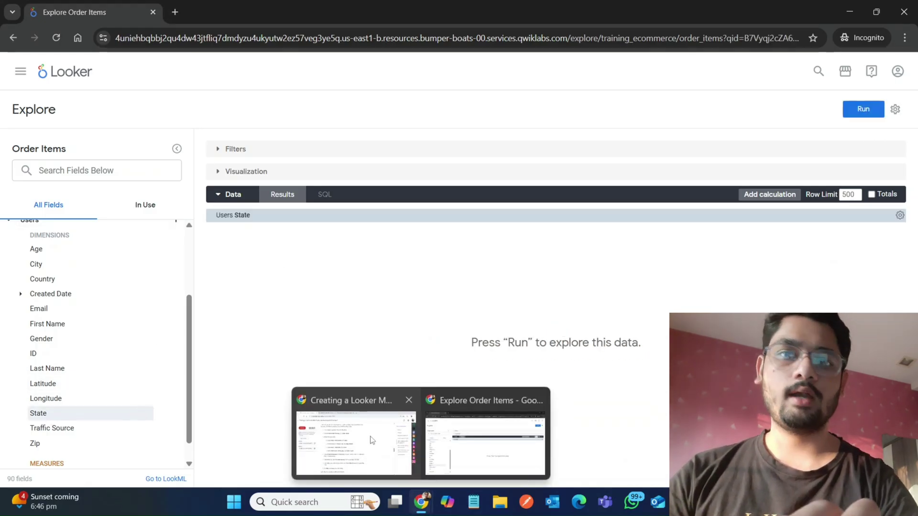
left_click(372, 440)
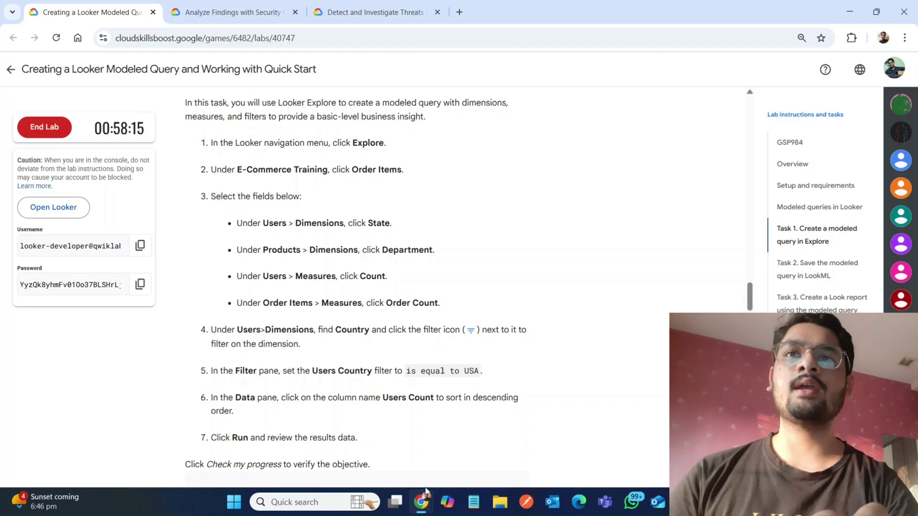
mouse_move(420, 502)
left_click(481, 439)
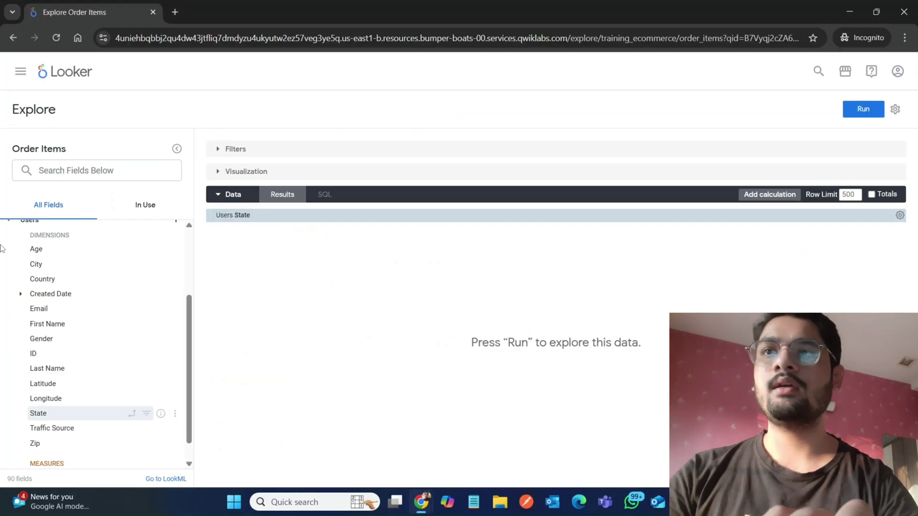
left_click(8, 223)
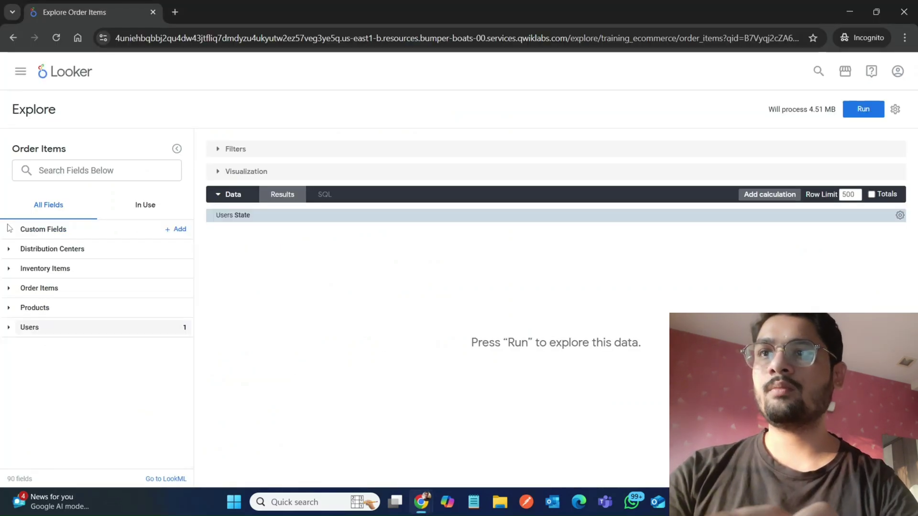
left_click(10, 307)
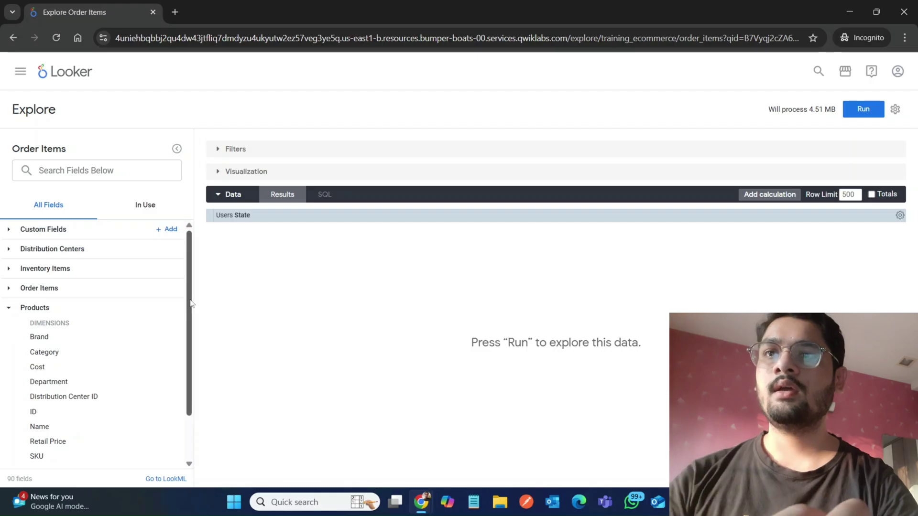
scroll(184, 346, "down", 2)
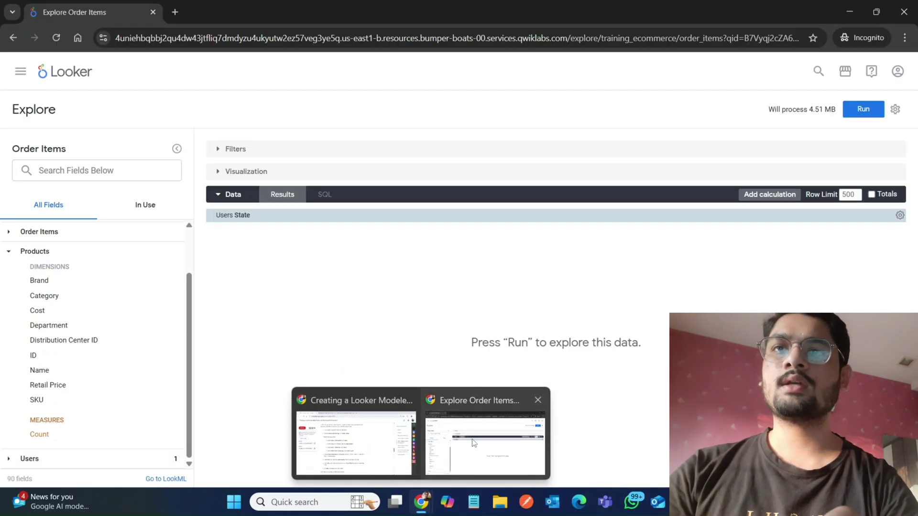
left_click(76, 325)
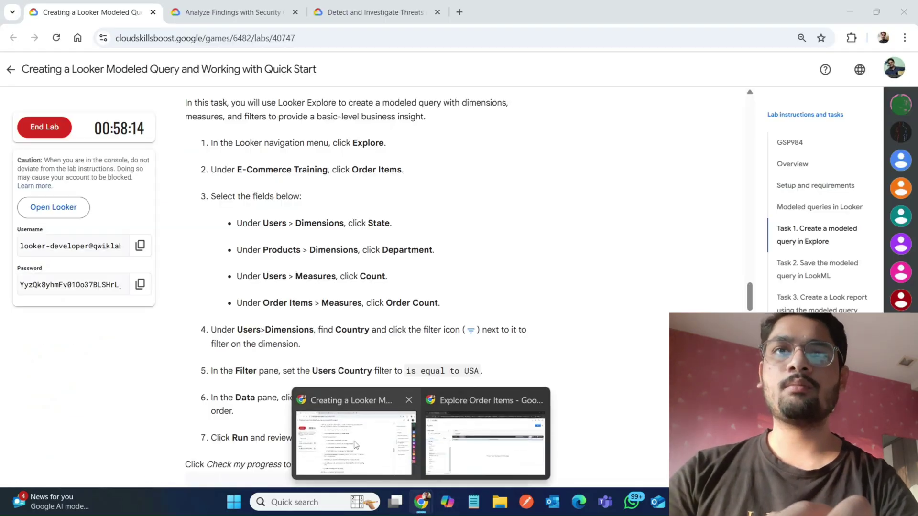
Step: Check the lab instructions for the next field and add the Count measure from Users to the Order Items query
left_click(344, 440)
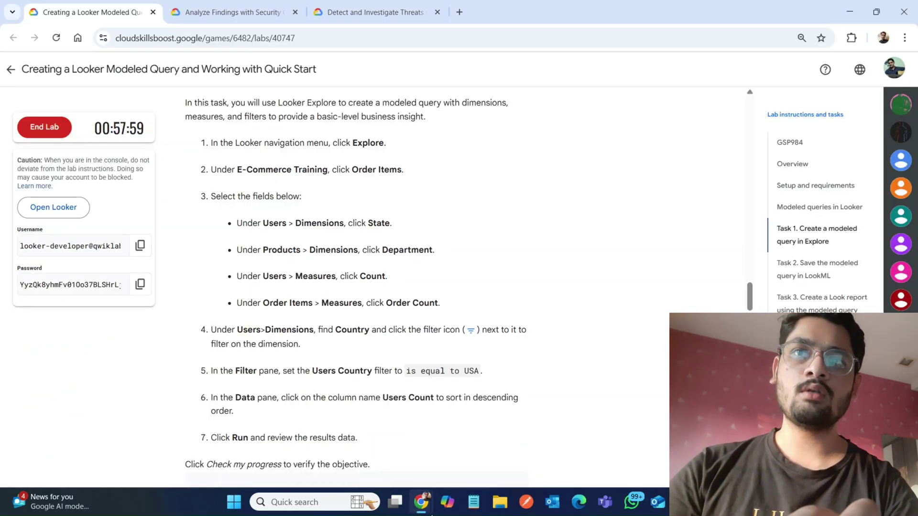
mouse_move(421, 502)
left_click(467, 468)
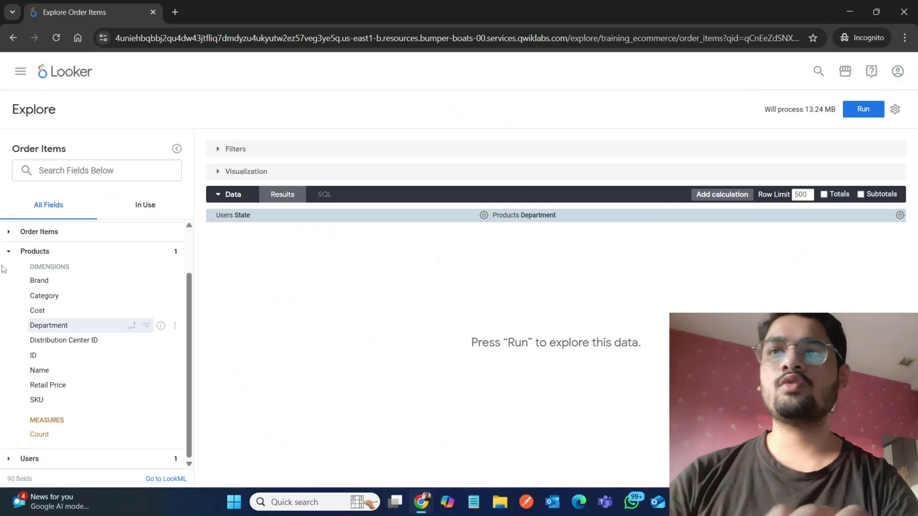
left_click(7, 252)
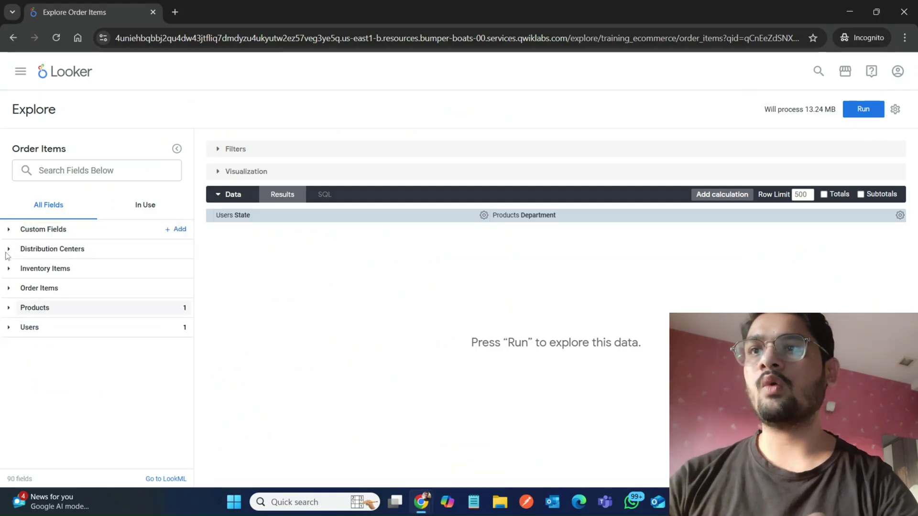
left_click(8, 328)
scroll(190, 329, "down", 3)
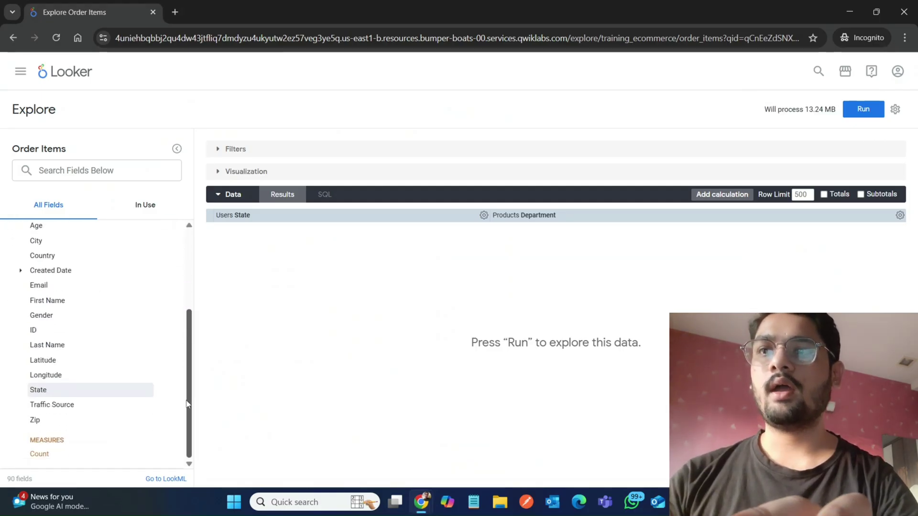
left_click(39, 454)
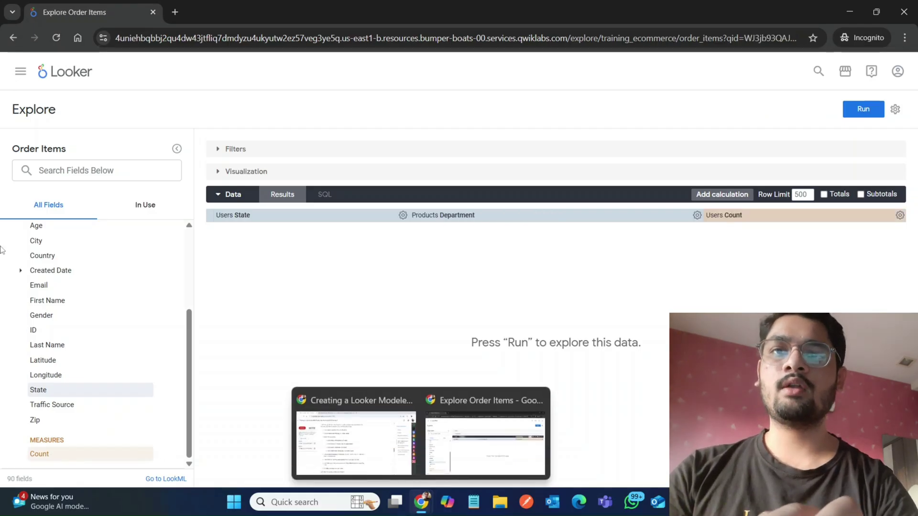
Step: Check the lab instructions for the remaining field and add the Order Count measure from Order Items to the query
left_click_drag(191, 322, 196, 239)
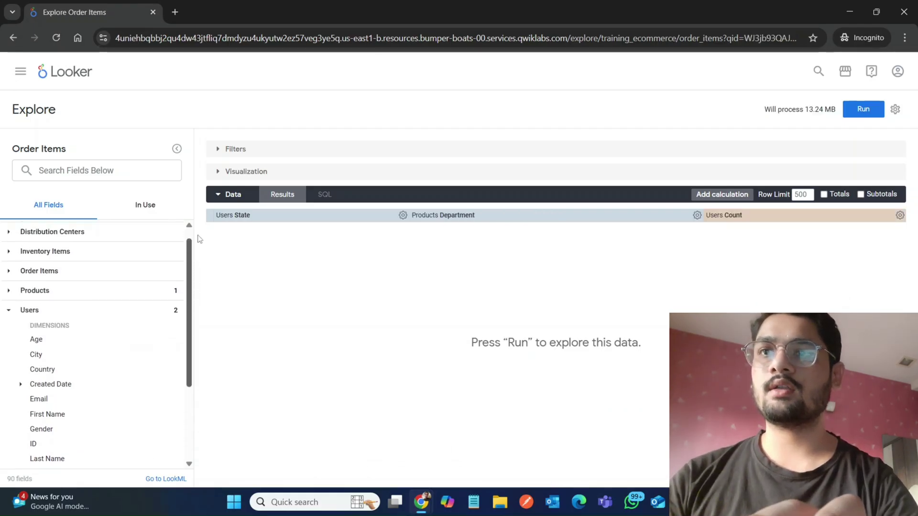
mouse_move(421, 502)
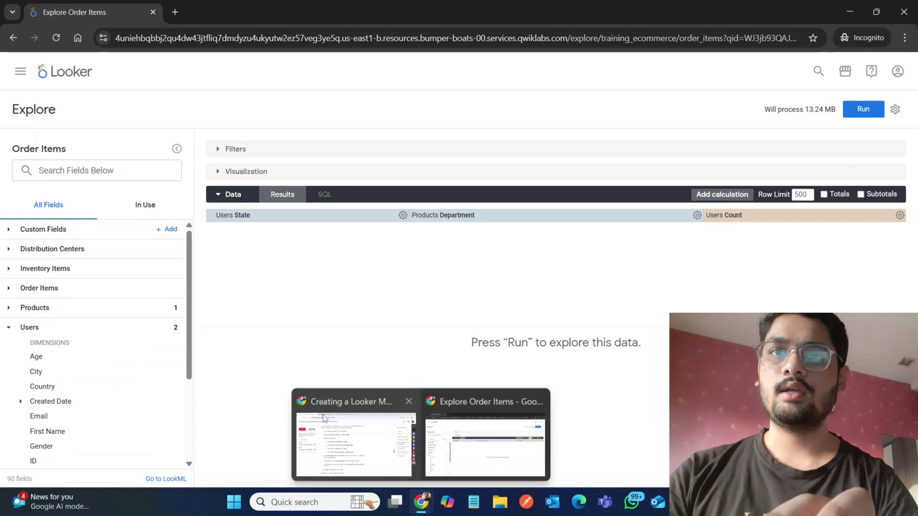
left_click(334, 426)
scroll(324, 417, "down", 1)
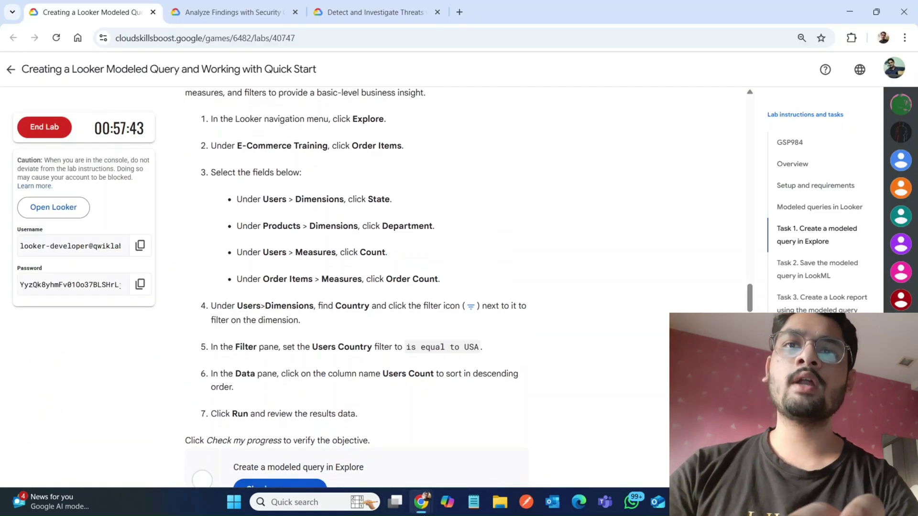
left_click(480, 430)
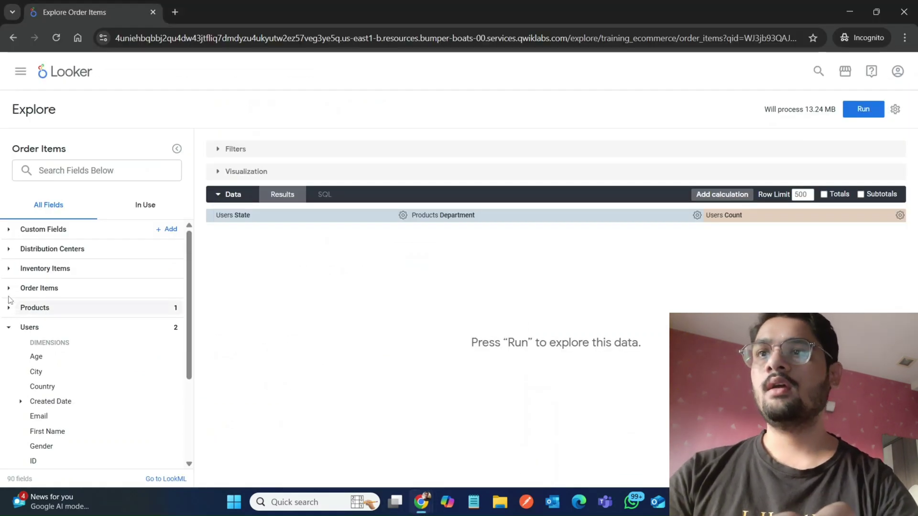
left_click(174, 288)
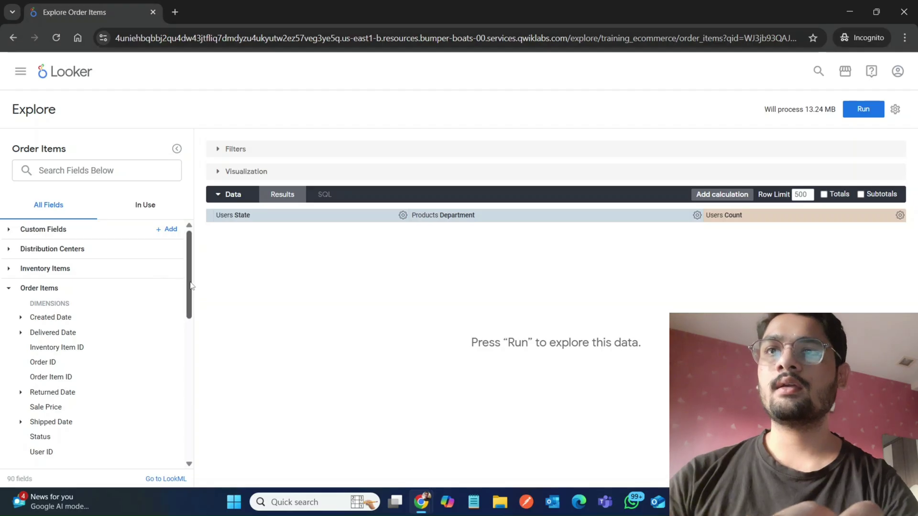
left_click_drag(190, 285, 190, 352)
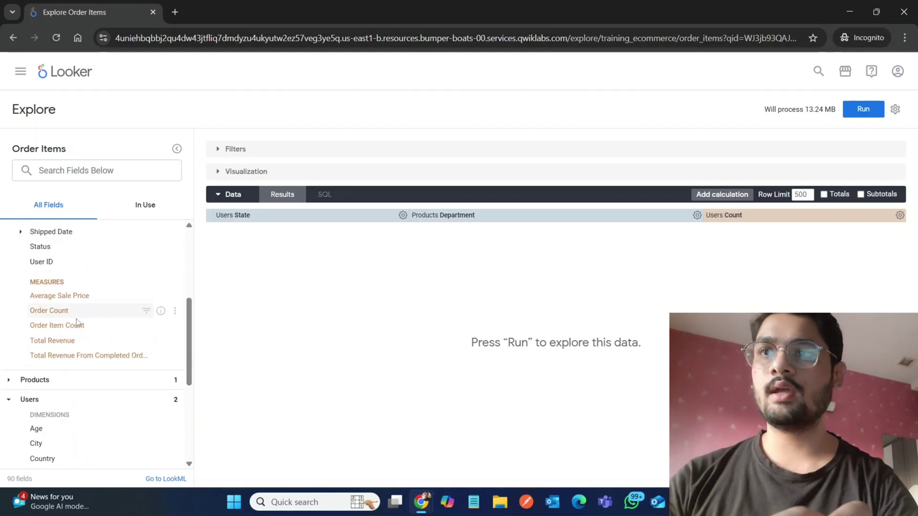
mouse_move(421, 508)
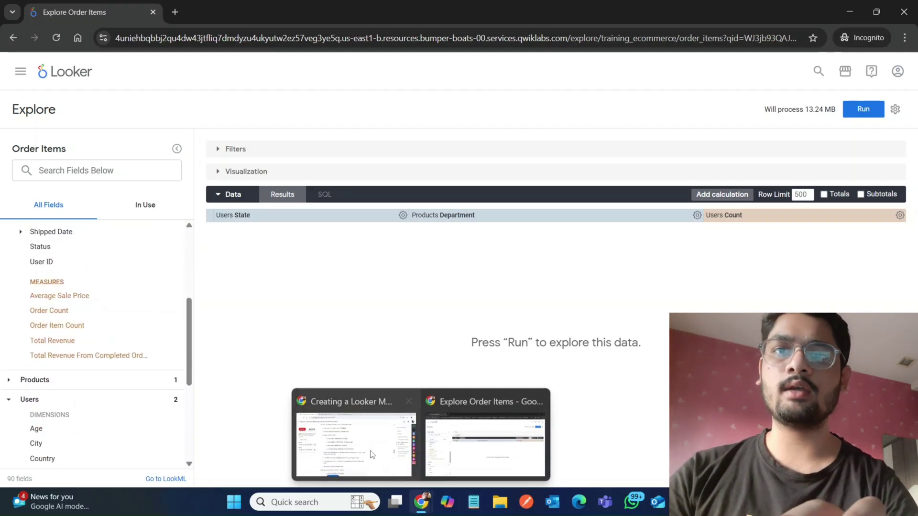
mouse_move(386, 462)
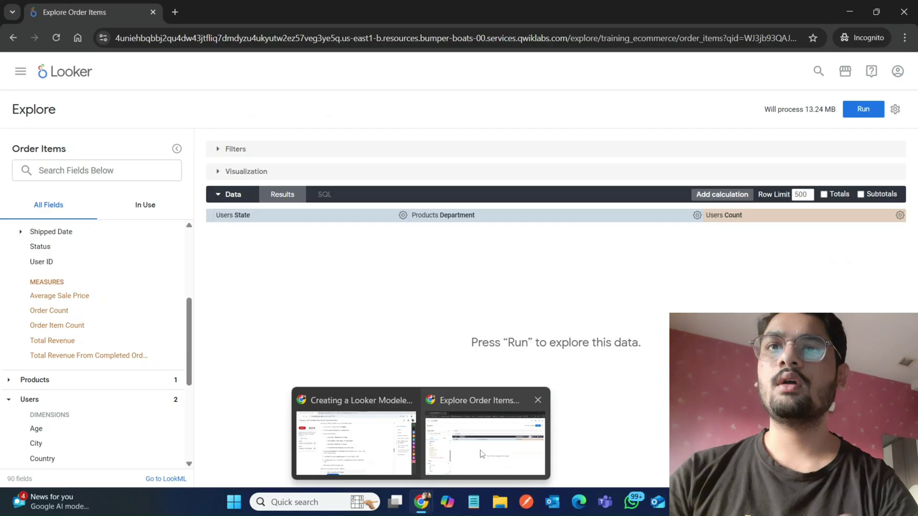
left_click(484, 452)
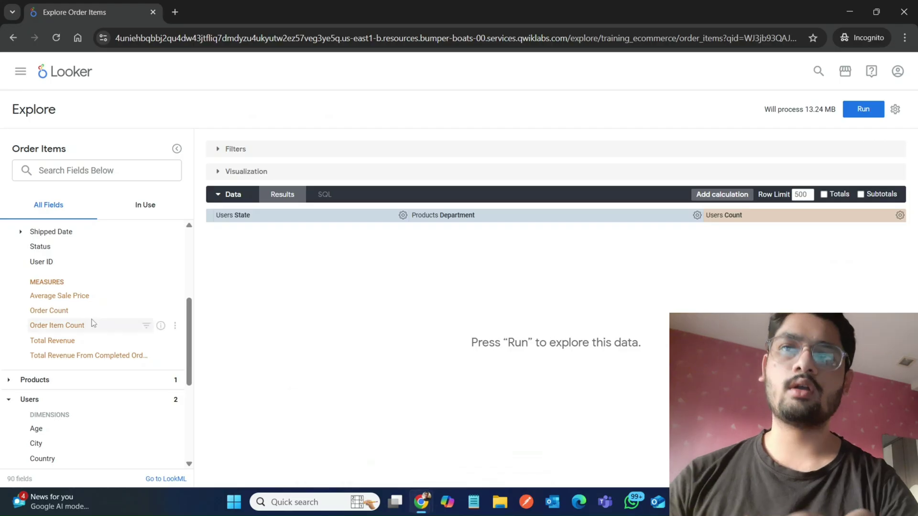
left_click(49, 311)
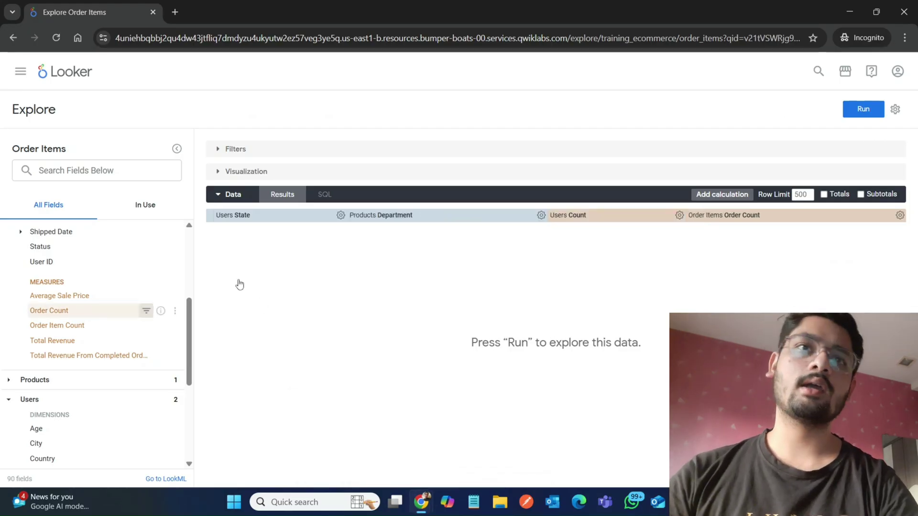
Step: Check the filter requirement in the lab instructions and add a filter on the Country dimension of Users in Looker
mouse_move(421, 502)
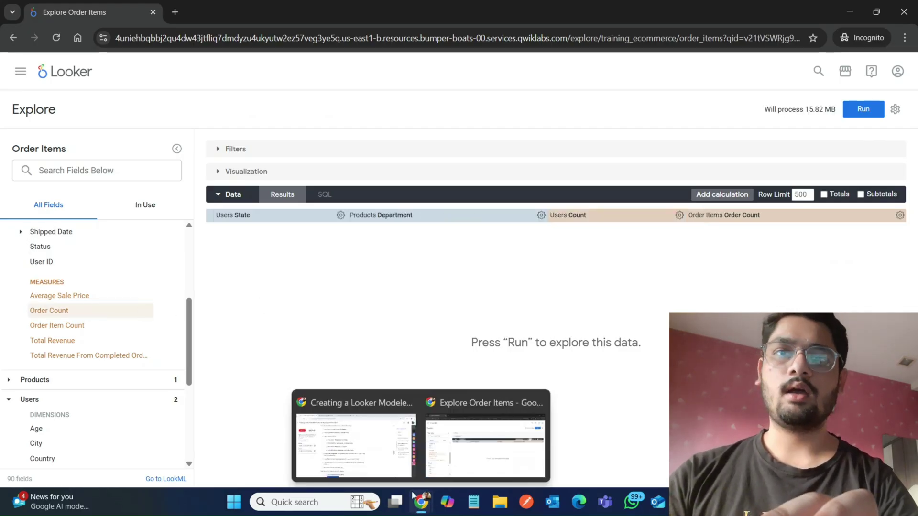
left_click(374, 458)
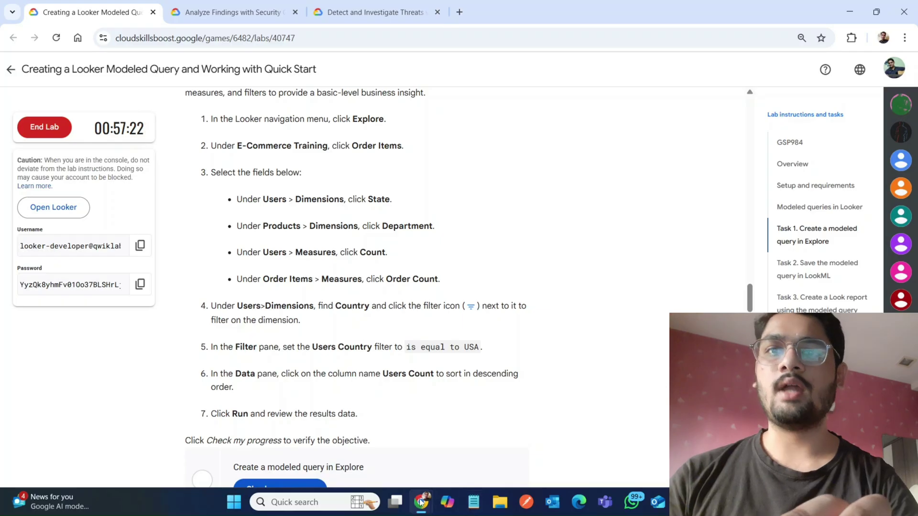
mouse_move(422, 502)
left_click(507, 450)
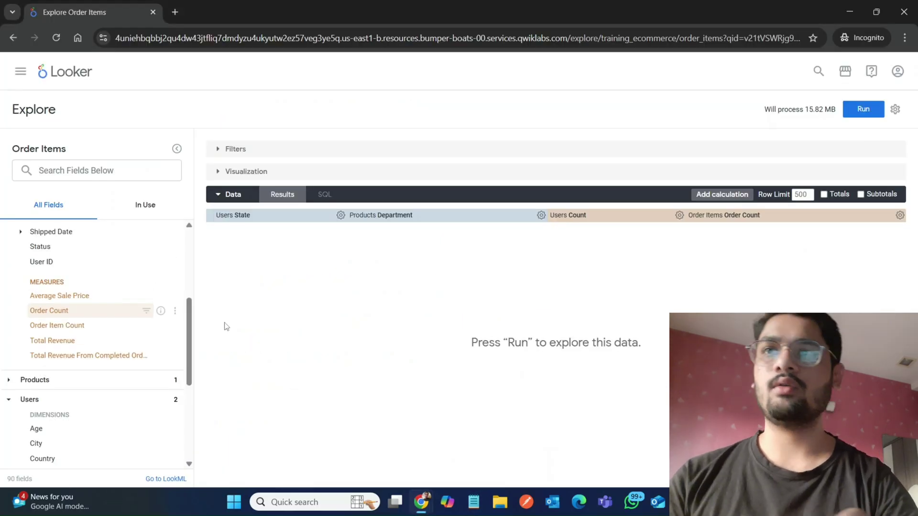
scroll(189, 346, "down", 3)
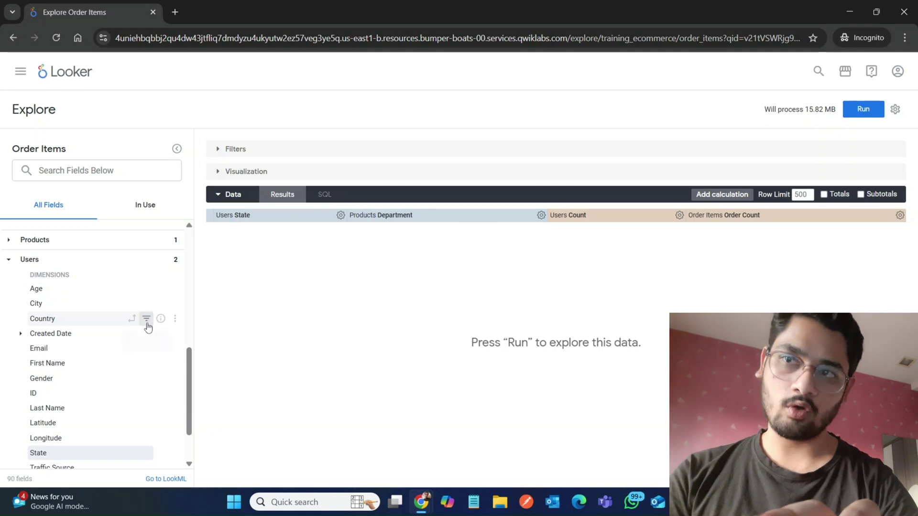
left_click(146, 319)
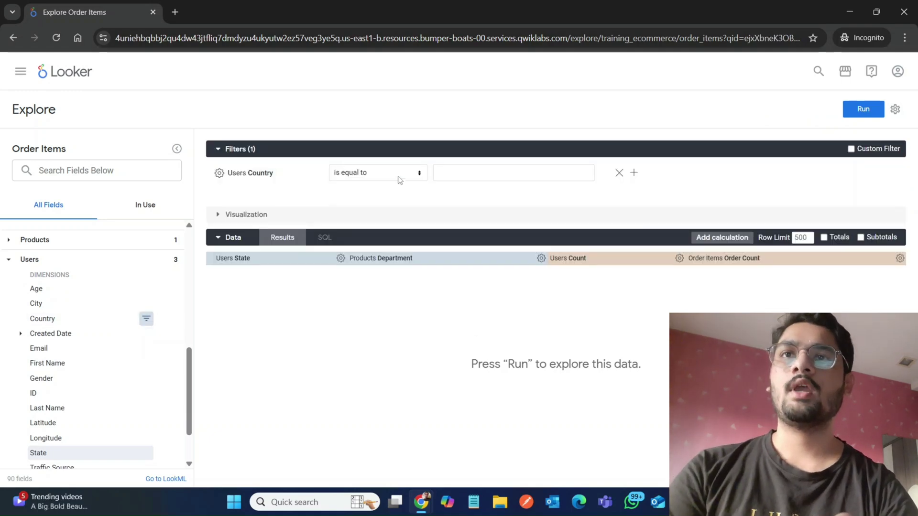
Step: Check the required country in the lab instructions and set the Users Country filter to is equal to USA
mouse_move(424, 512)
left_click(371, 418)
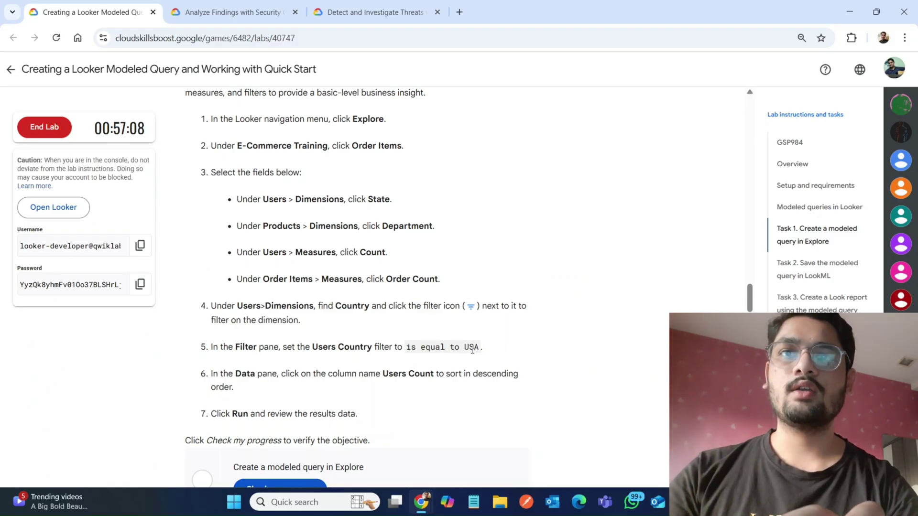
mouse_move(417, 508)
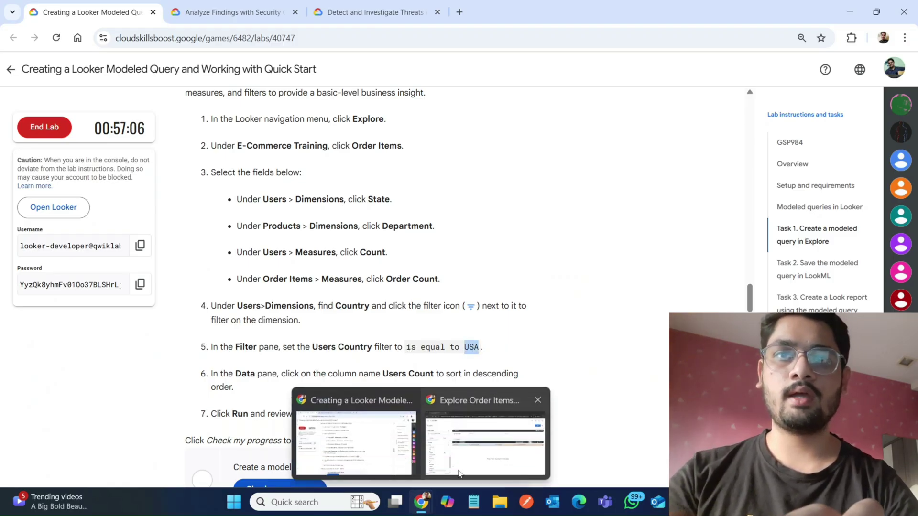
left_click(478, 445)
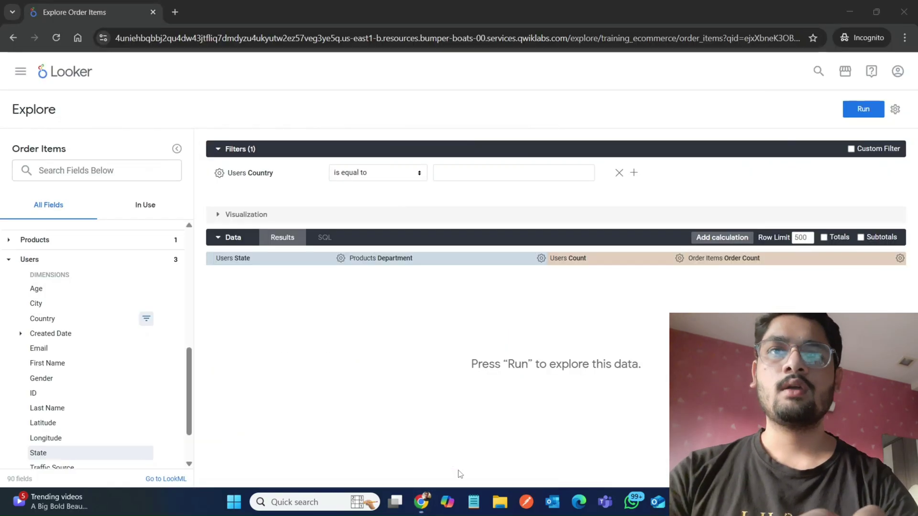
left_click(480, 172)
type("USA")
Step: Check the remaining lab instructions, sort the query by Users Count in descending order and run it
mouse_move(420, 503)
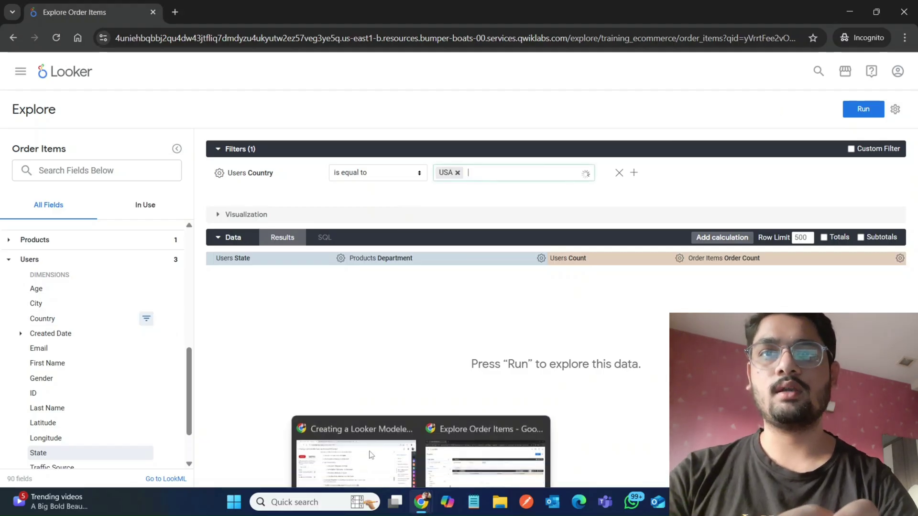
left_click(359, 466)
scroll(368, 450, "down", 1)
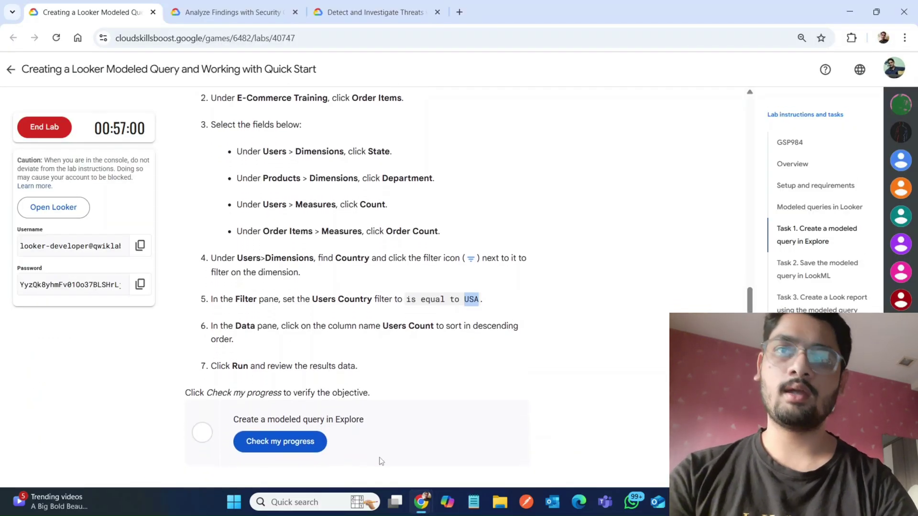
mouse_move(425, 500)
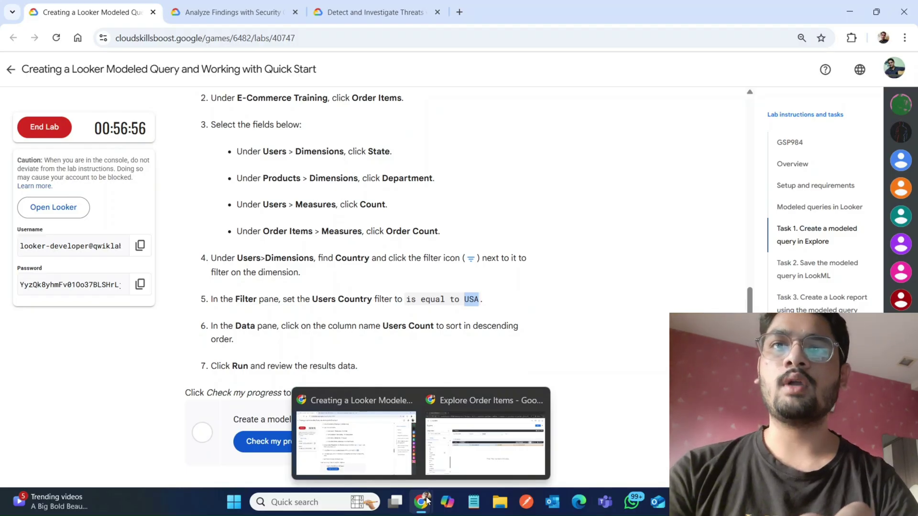
left_click(462, 466)
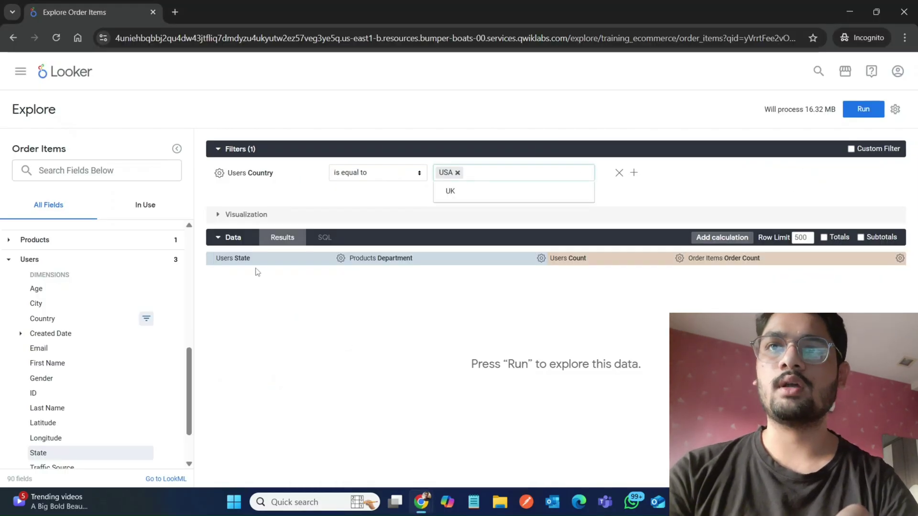
mouse_move(423, 500)
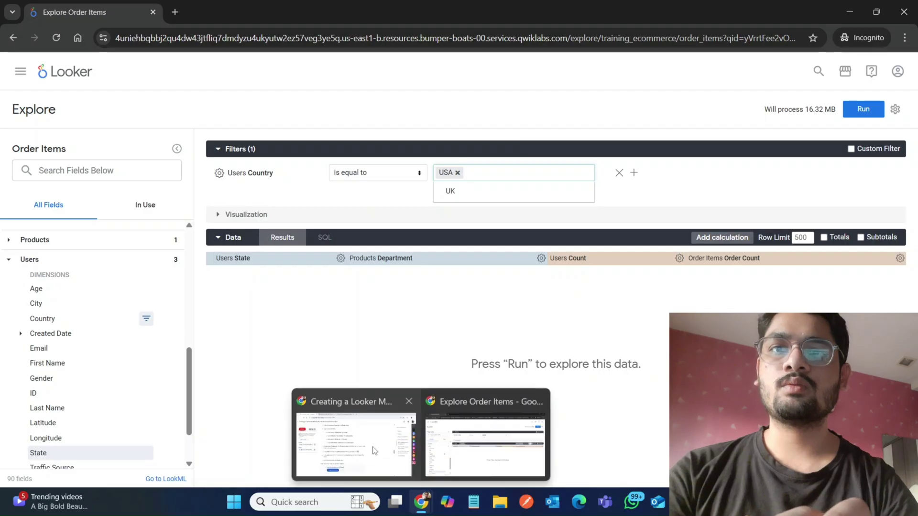
mouse_move(371, 451)
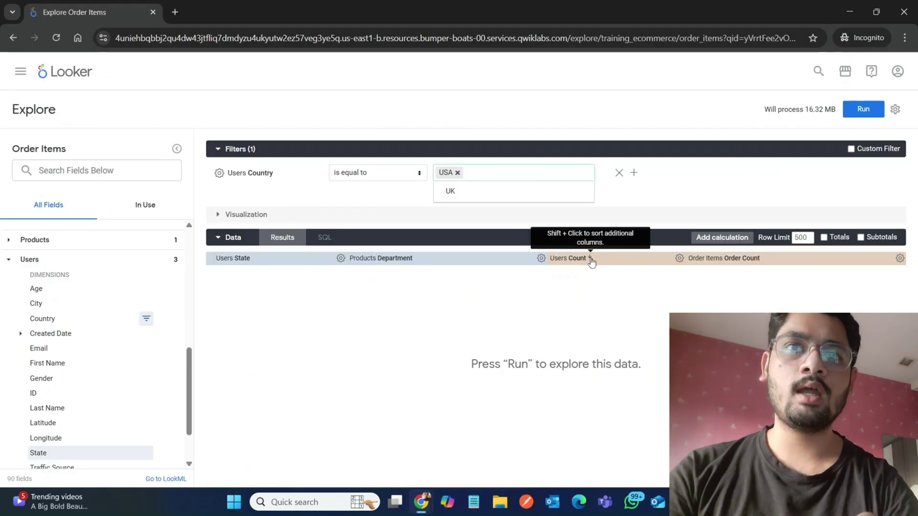
left_click(591, 259)
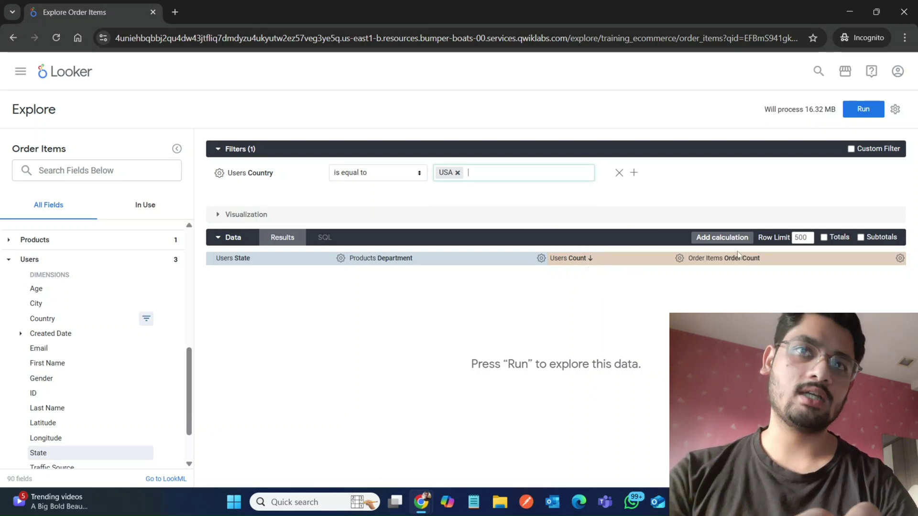
left_click(850, 114)
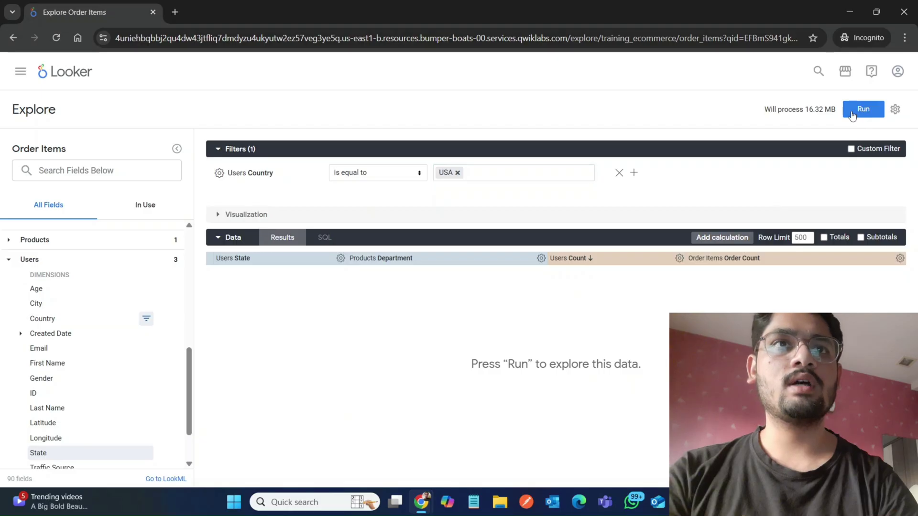
Step: Switch to the lab page and check the progress of the "Create a modeled query in Explore" objective
mouse_move(421, 502)
left_click(360, 433)
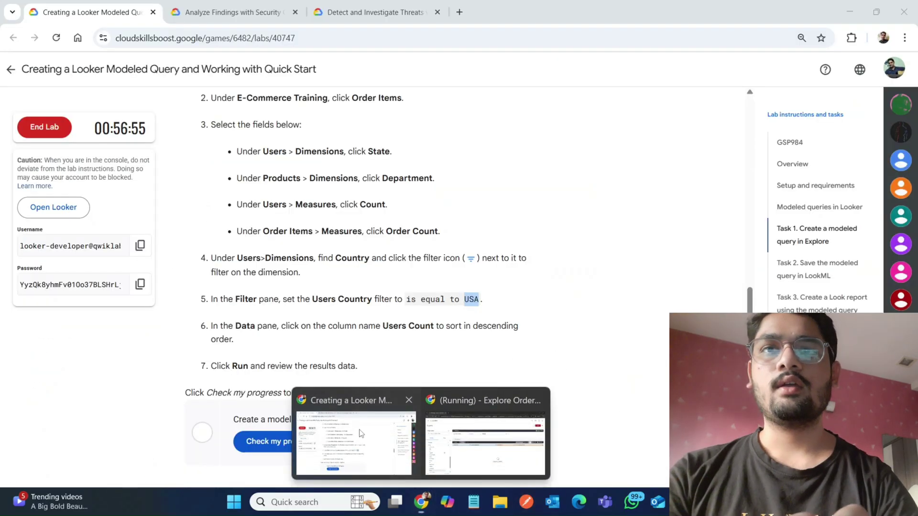
left_click(265, 437)
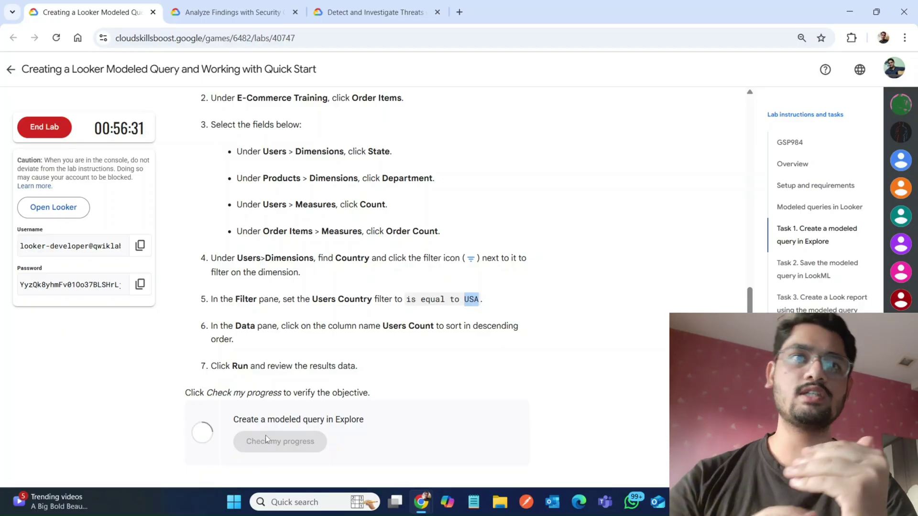
left_click(266, 438)
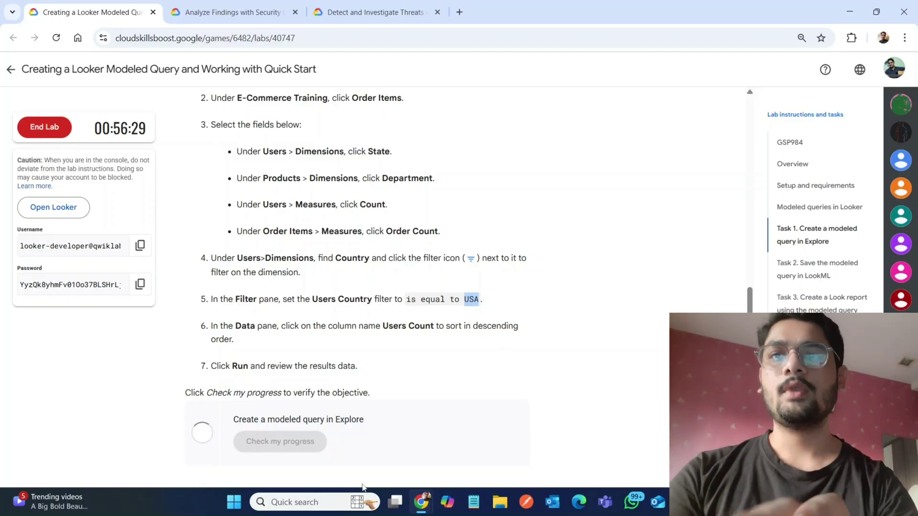
mouse_move(415, 507)
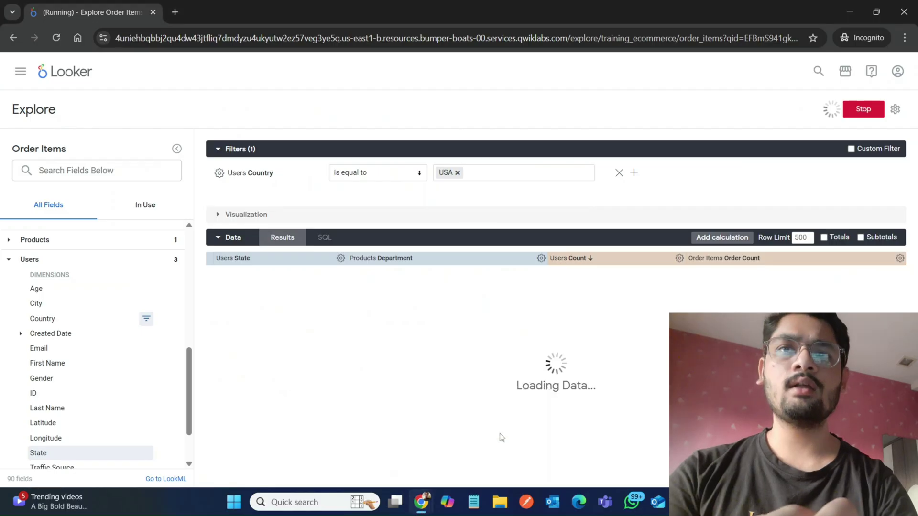
Step: Return to the lab page once the query results load and recheck progress on the "Create a modeled query in Explore" objective
left_click(501, 437)
mouse_move(420, 507)
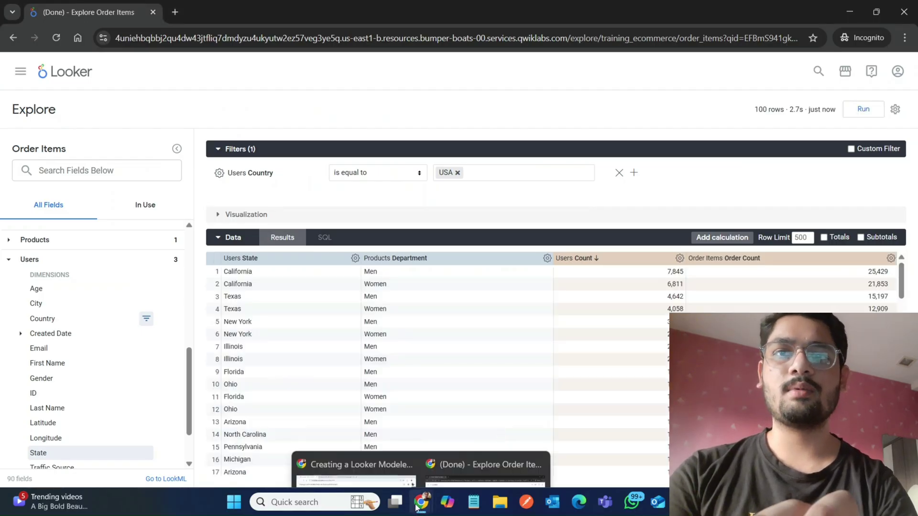
left_click(356, 451)
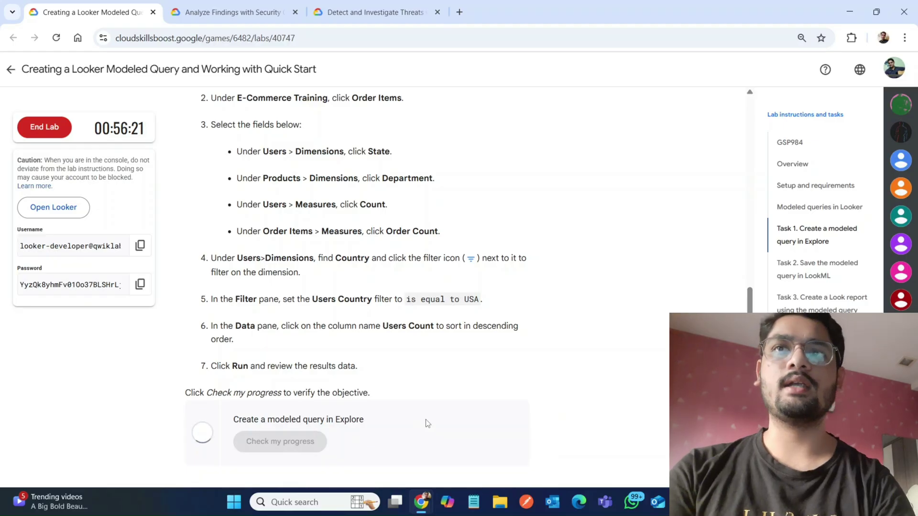
scroll(427, 423, "down", 3)
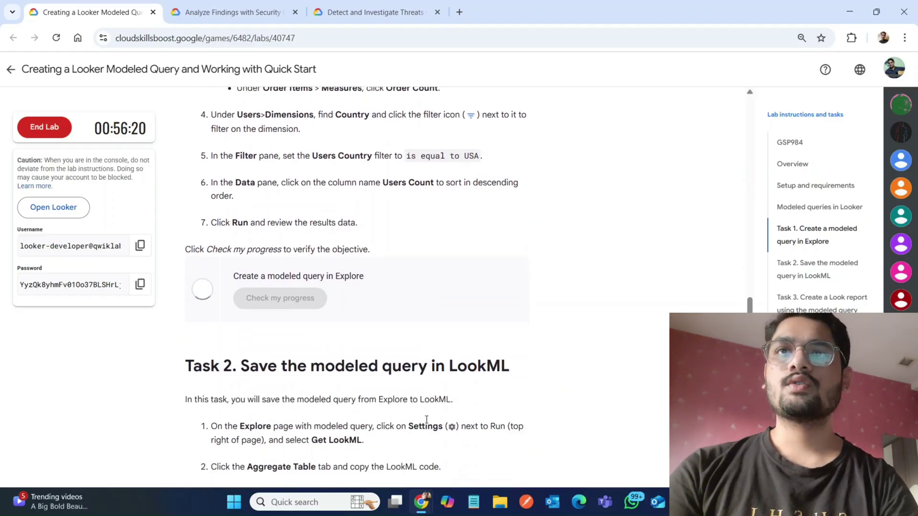
scroll(427, 419, "down", 1)
left_click(250, 274)
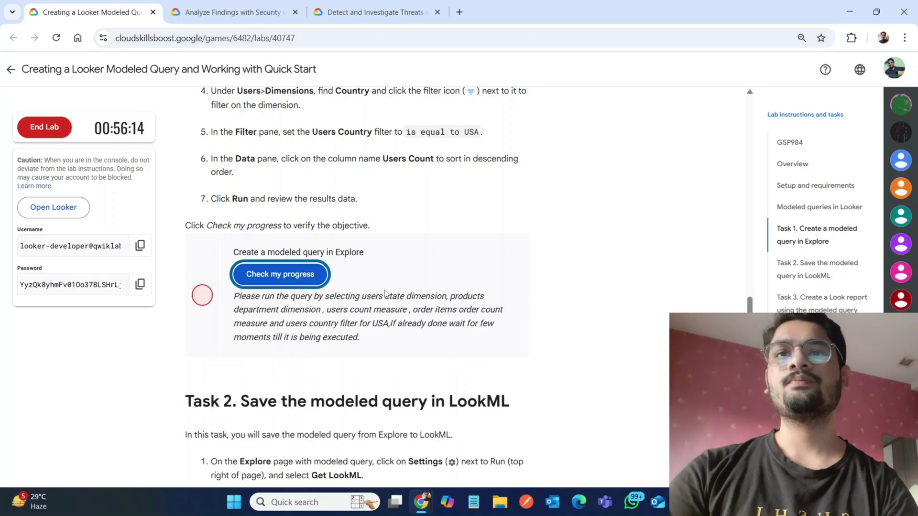
left_click(299, 281)
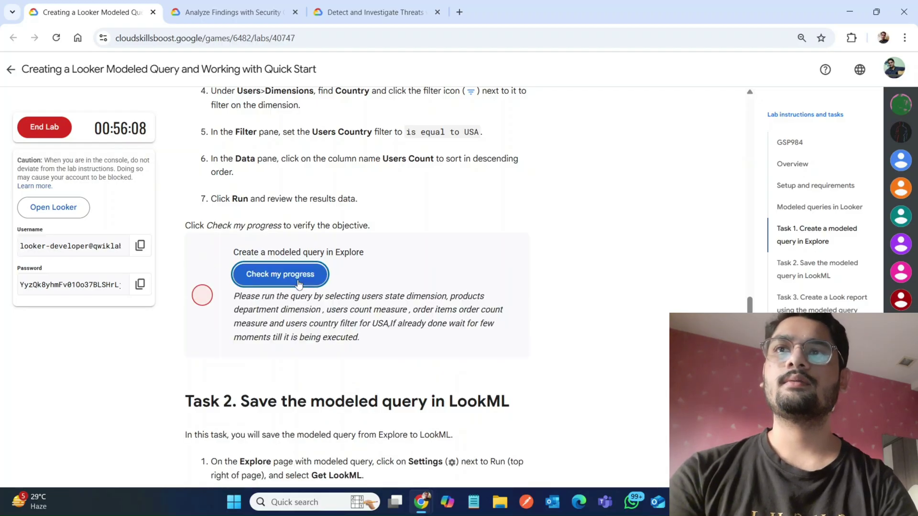
left_click(297, 279)
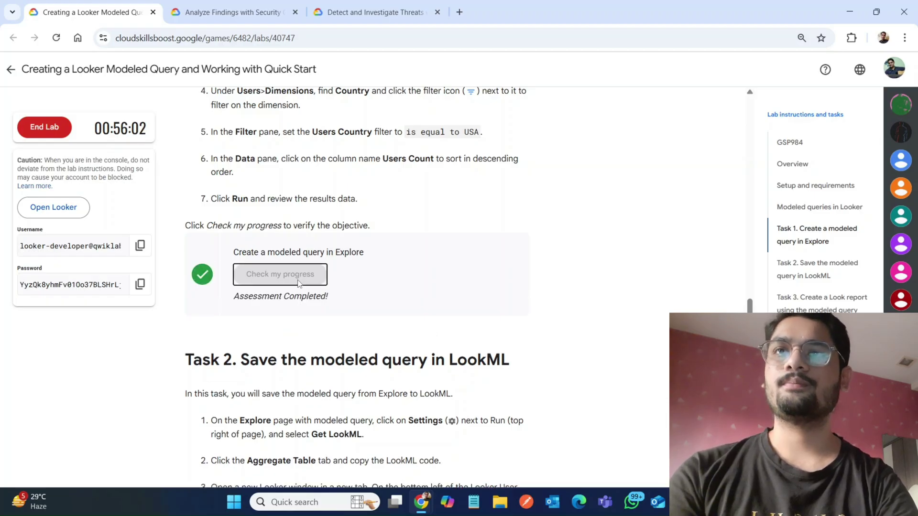
Step: Read the Task 2 instructions, then get the Aggregate Table LookML for the Order Items query in Looker
scroll(298, 283, "down", 5)
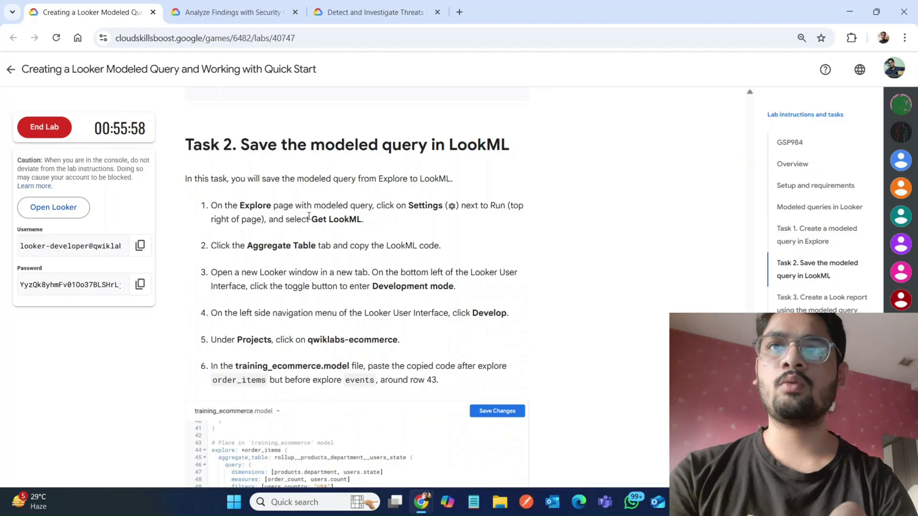
scroll(309, 216, "down", 3)
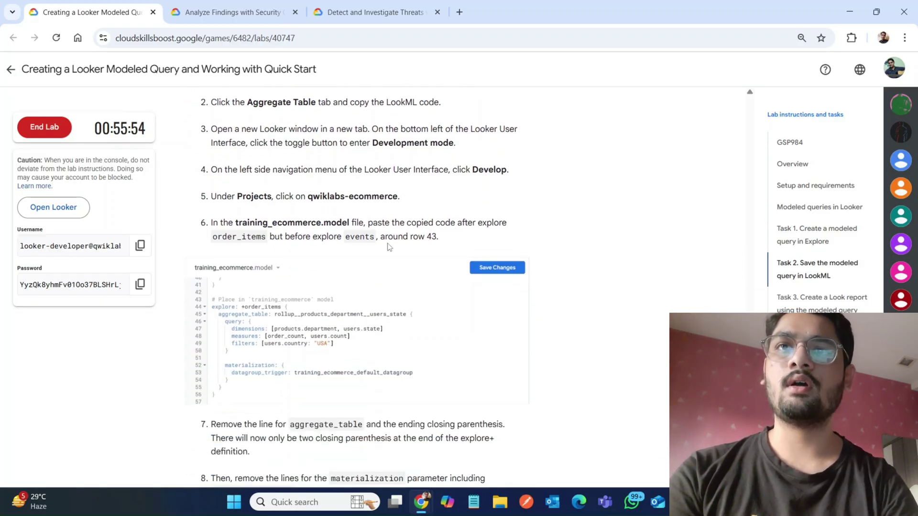
scroll(419, 248, "down", 2)
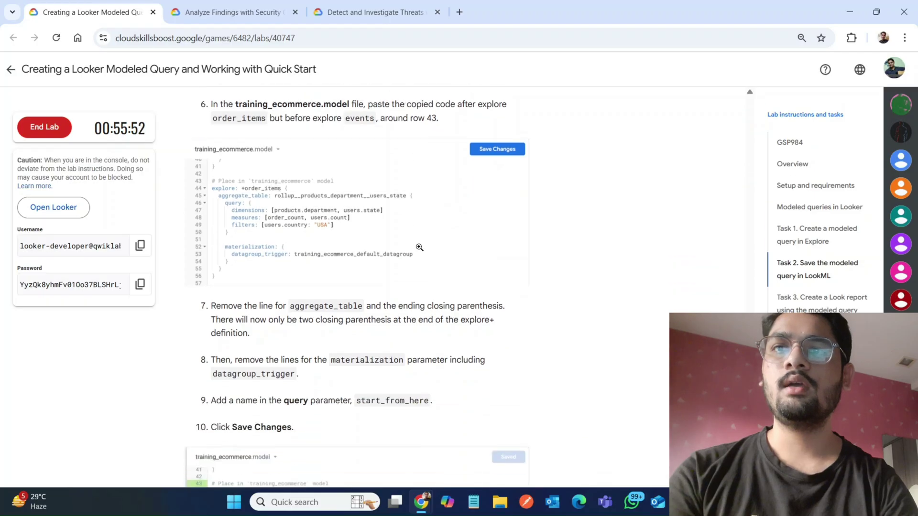
scroll(362, 331, "up", 1)
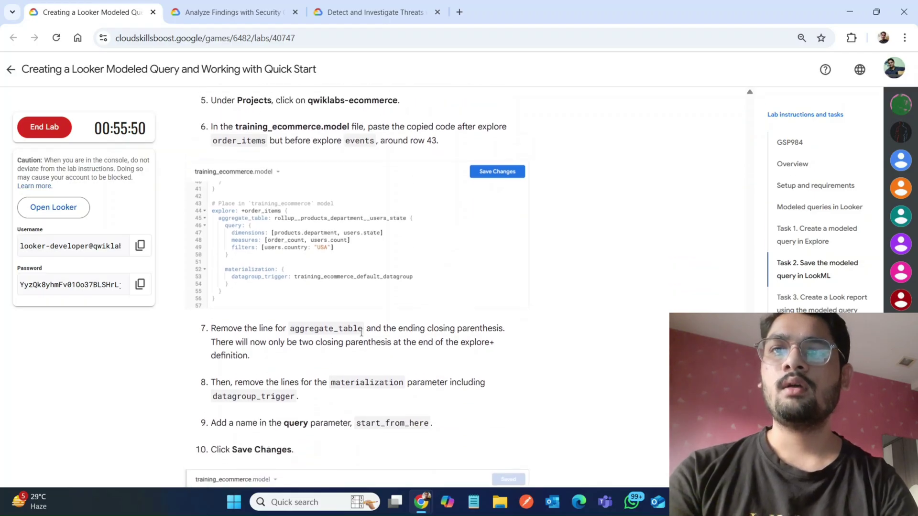
scroll(362, 331, "up", 5)
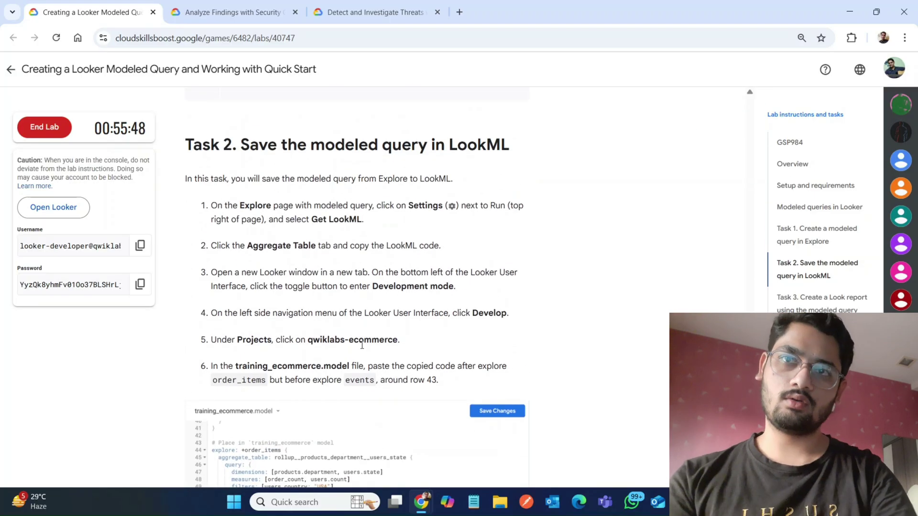
mouse_move(421, 502)
left_click(487, 459)
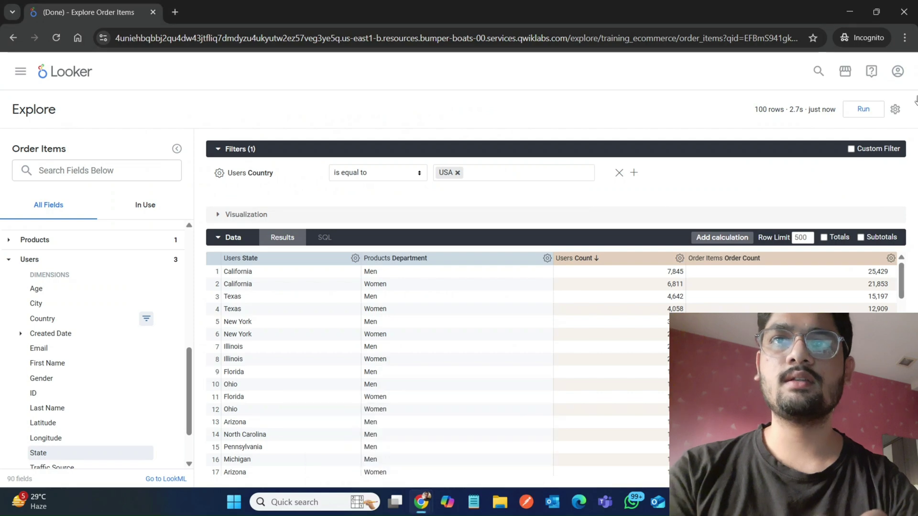
left_click(893, 112)
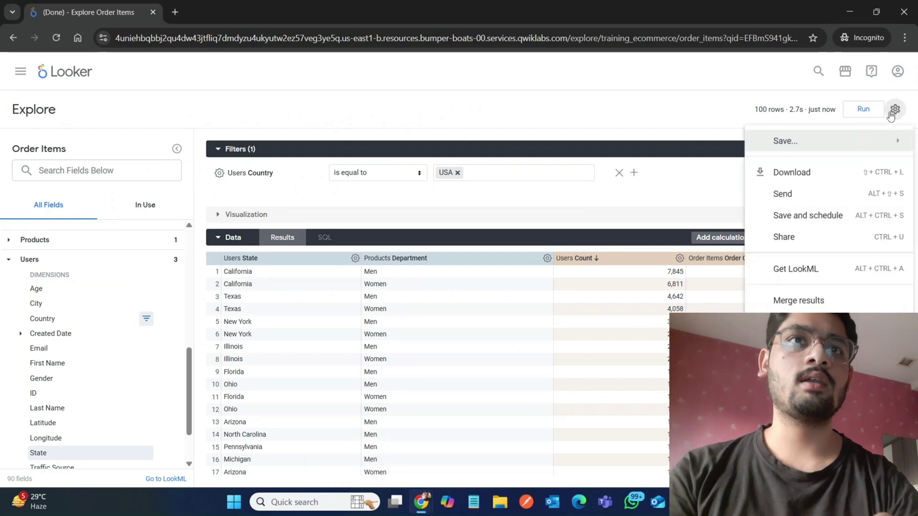
left_click(788, 277)
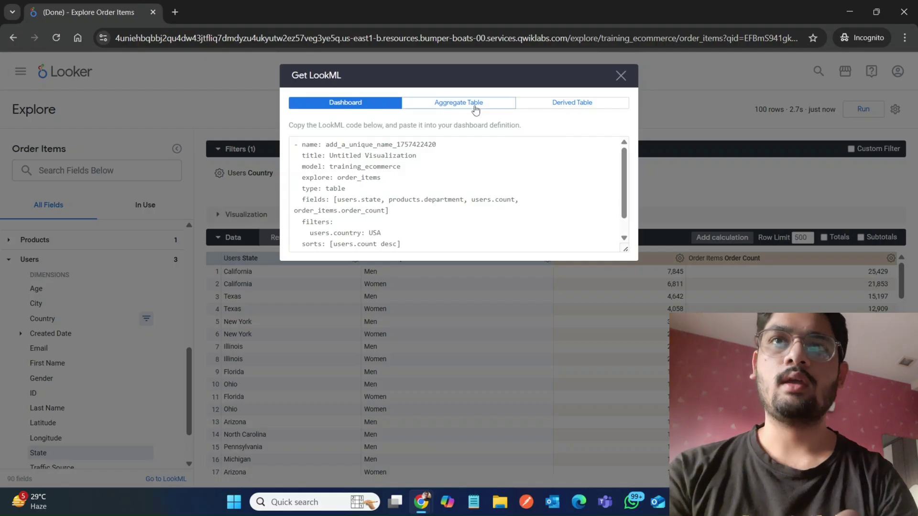
left_click(475, 109)
Step: Recheck the Task 2 instructions, open a second Looker session from the lab page in incognito mode and close the blank tab
mouse_move(417, 513)
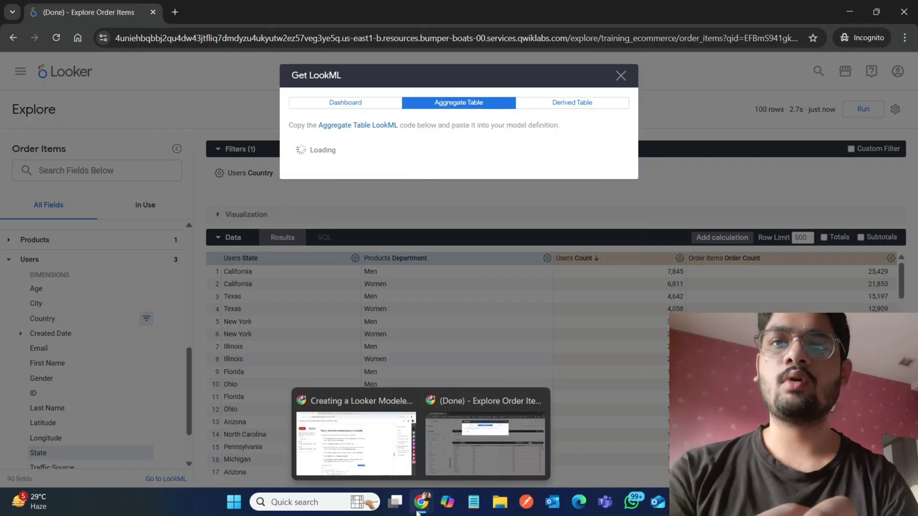
left_click(356, 435)
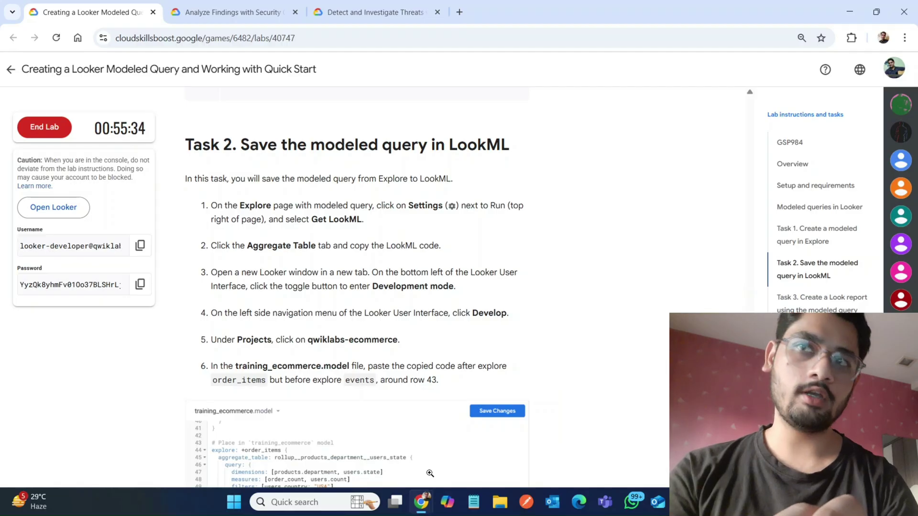
mouse_move(421, 502)
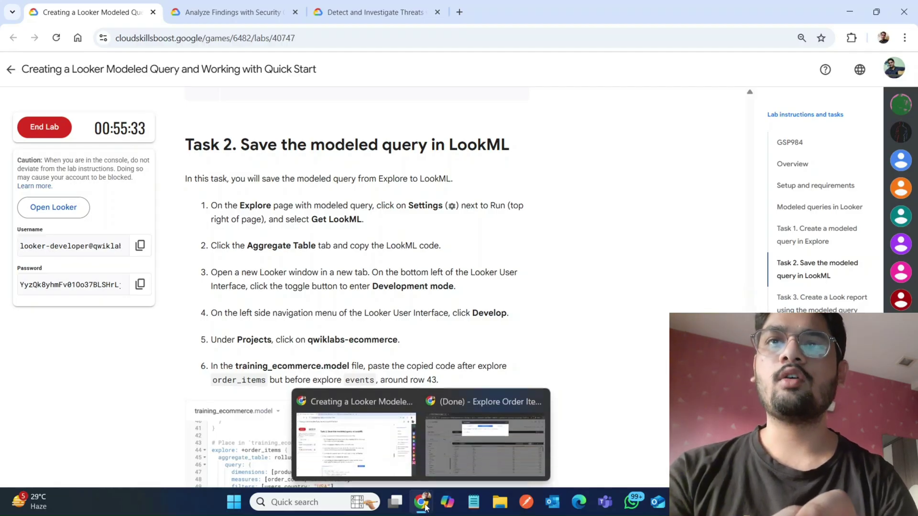
left_click(489, 422)
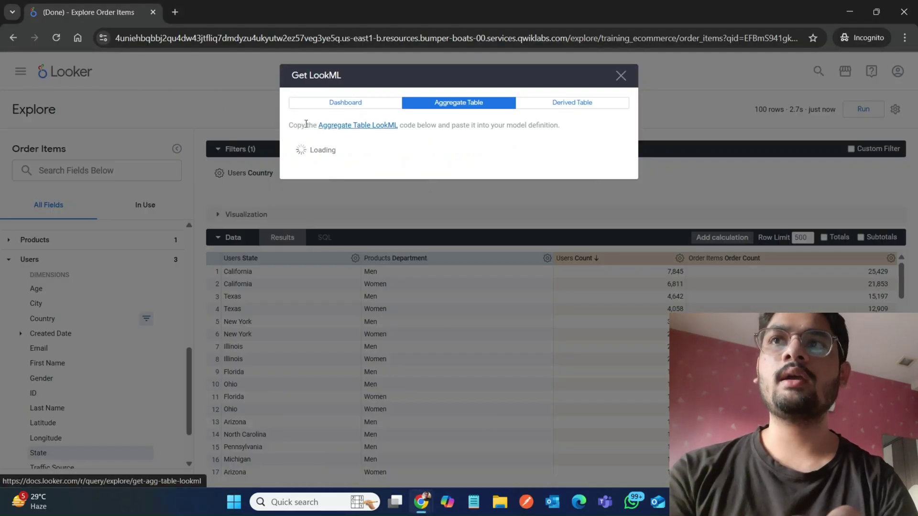
left_click(175, 13)
mouse_move(422, 502)
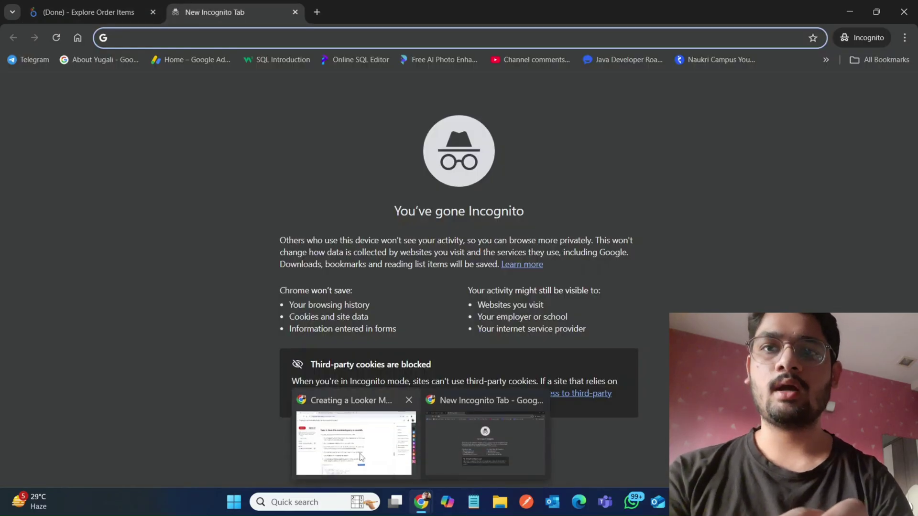
left_click(354, 439)
right_click(53, 207)
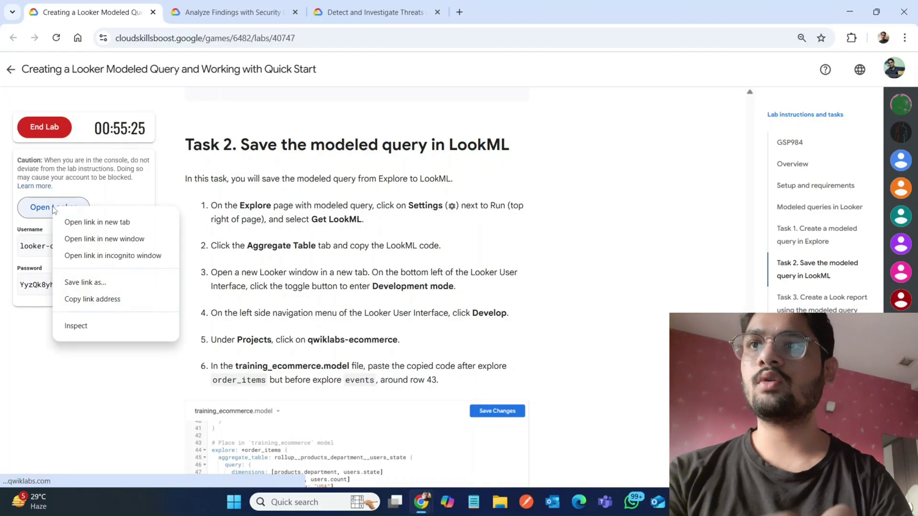
left_click(103, 256)
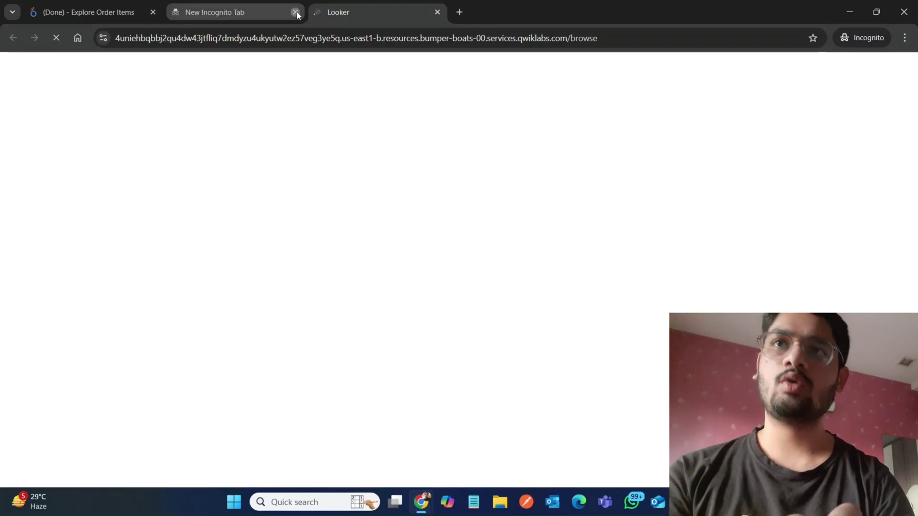
left_click(295, 13)
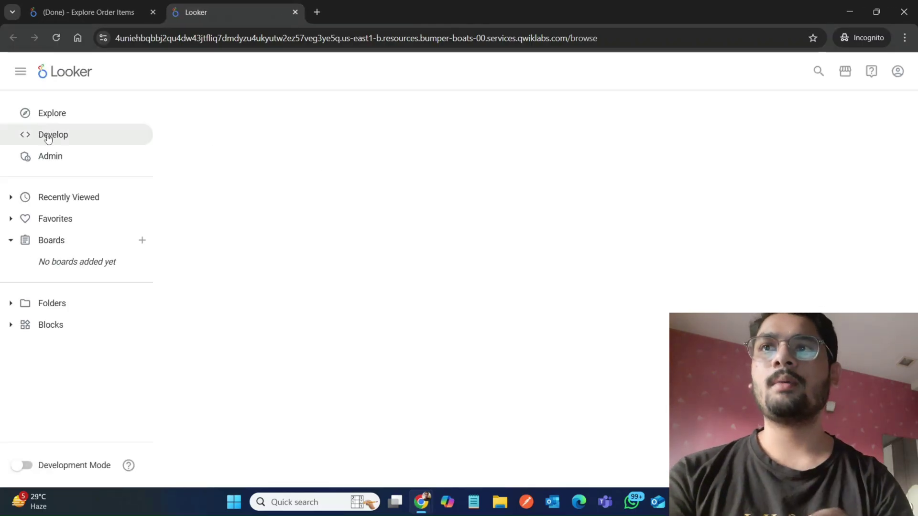
Step: Open the qwiklabs-ecommerce project in Looker and compare against the Task 2 steps on the lab page
left_click(46, 135)
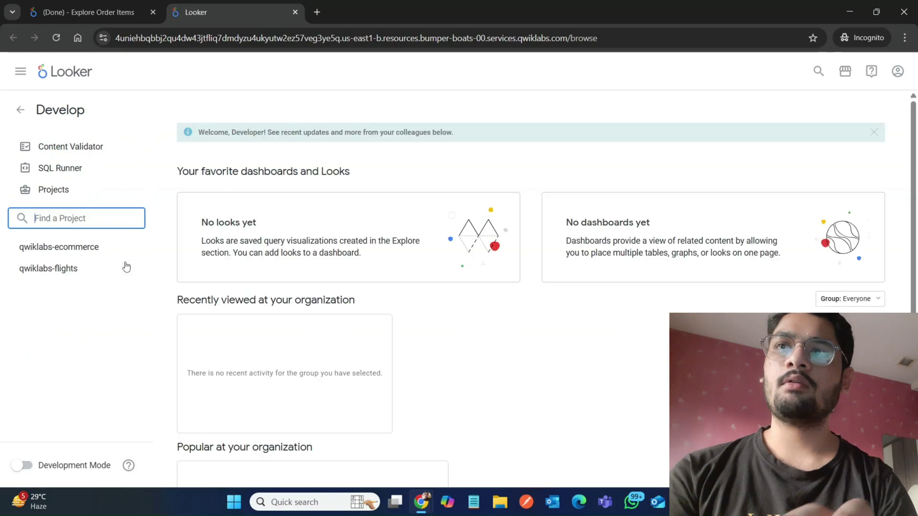
left_click(98, 248)
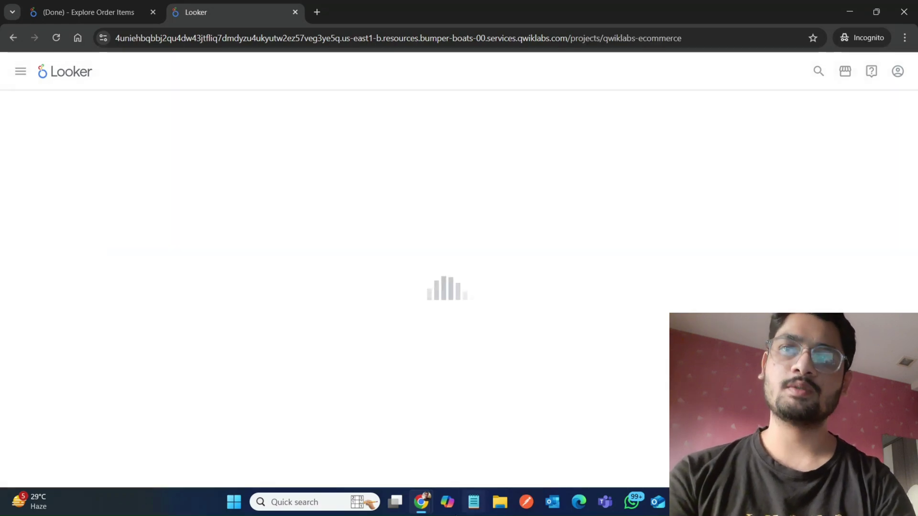
mouse_move(421, 502)
left_click(352, 446)
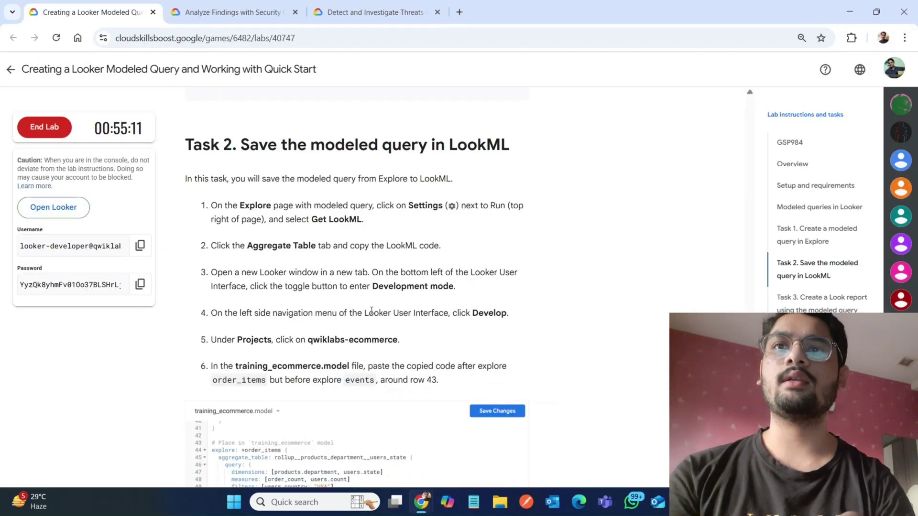
mouse_move(421, 509)
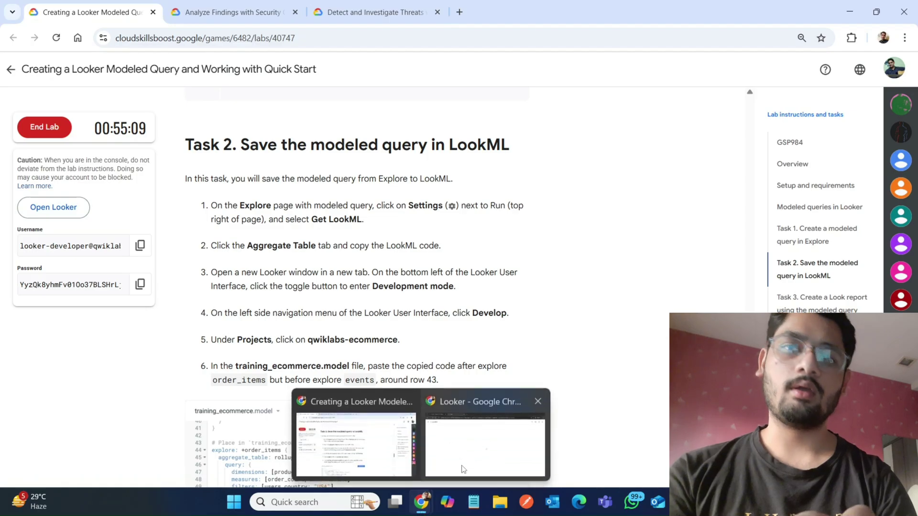
left_click(466, 454)
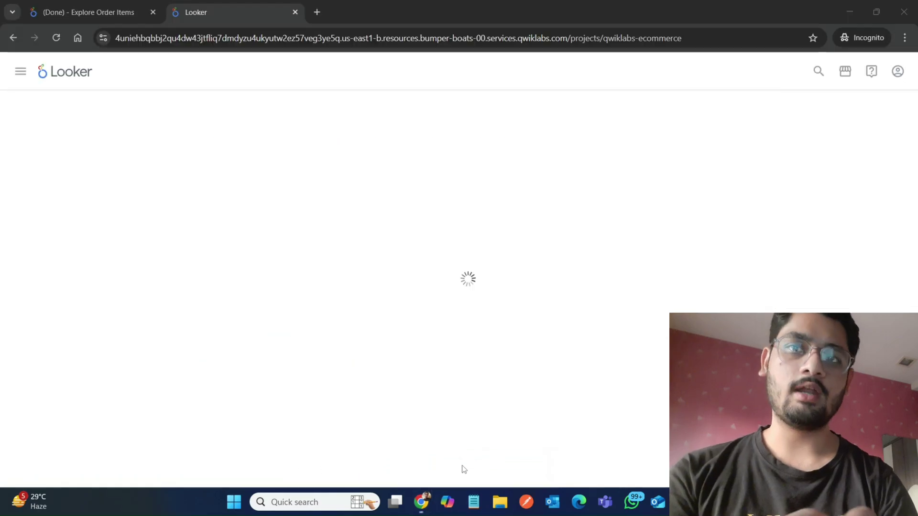
Step: Return to the Looker home page, turn on Development Mode and open the qwiklabs-ecommerce project
left_click(73, 71)
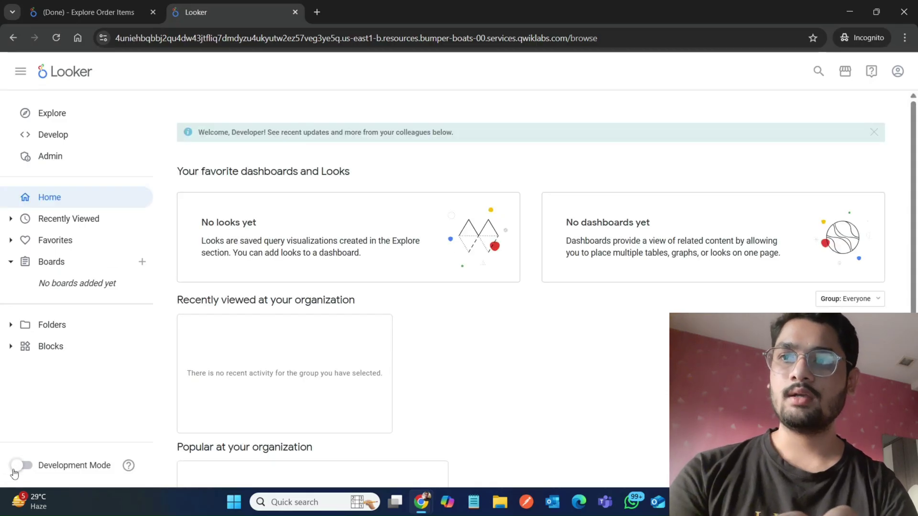
left_click(14, 469)
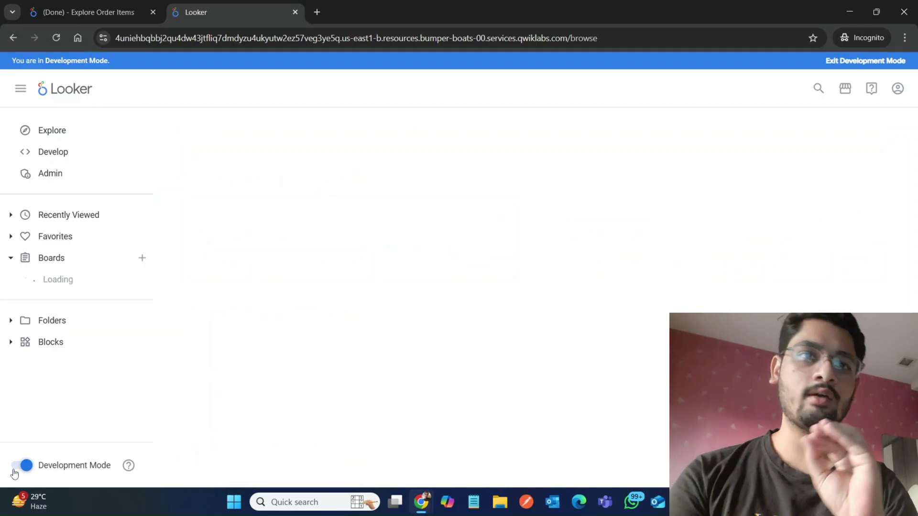
left_click(68, 153)
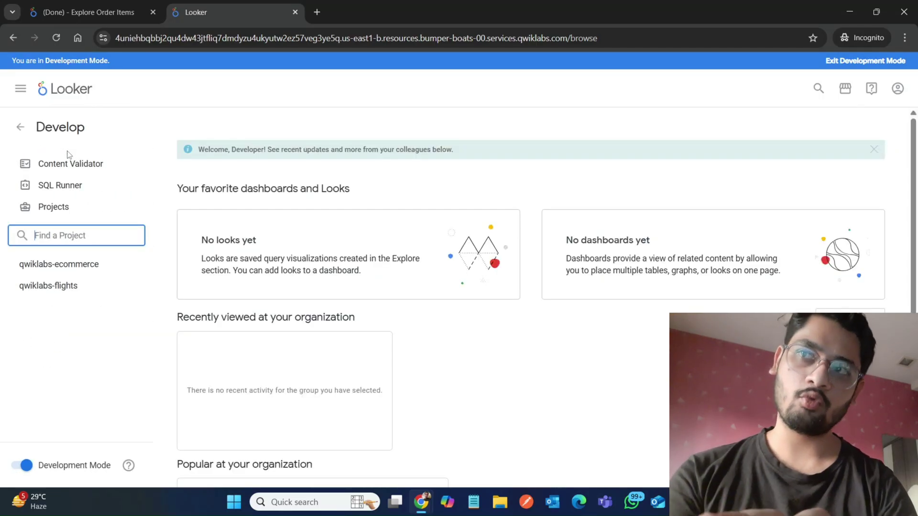
left_click(83, 264)
Step: Go back to the Order Items query's Aggregate Table LookML and review the lab instructions for pasting it into training_ecommerce.model
left_click(92, 3)
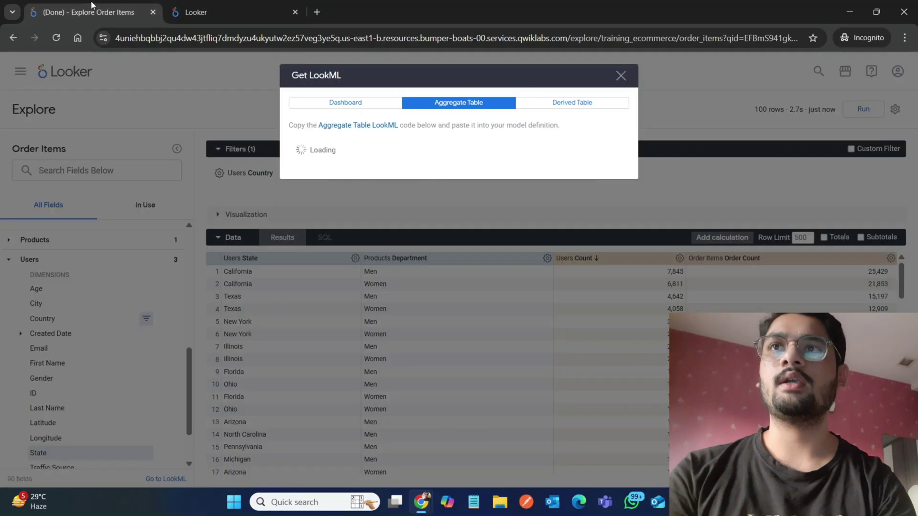
left_click(443, 103)
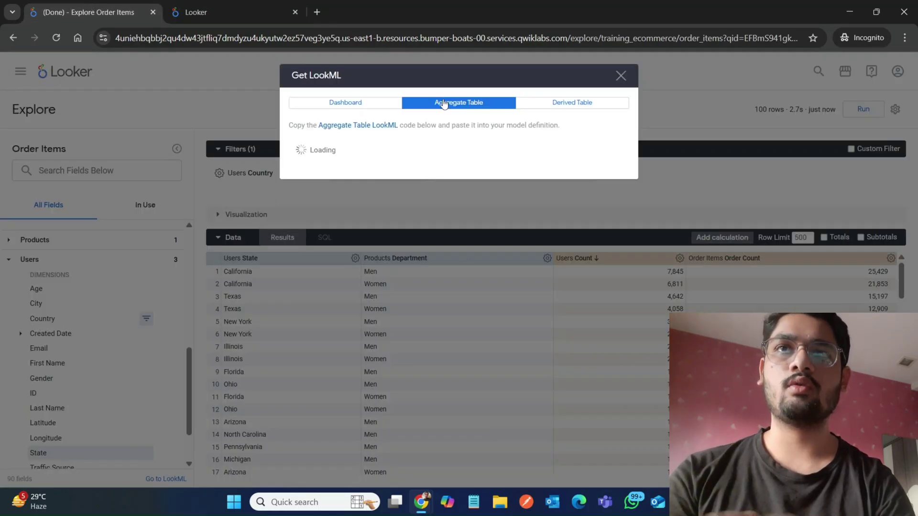
mouse_move(419, 500)
left_click(358, 435)
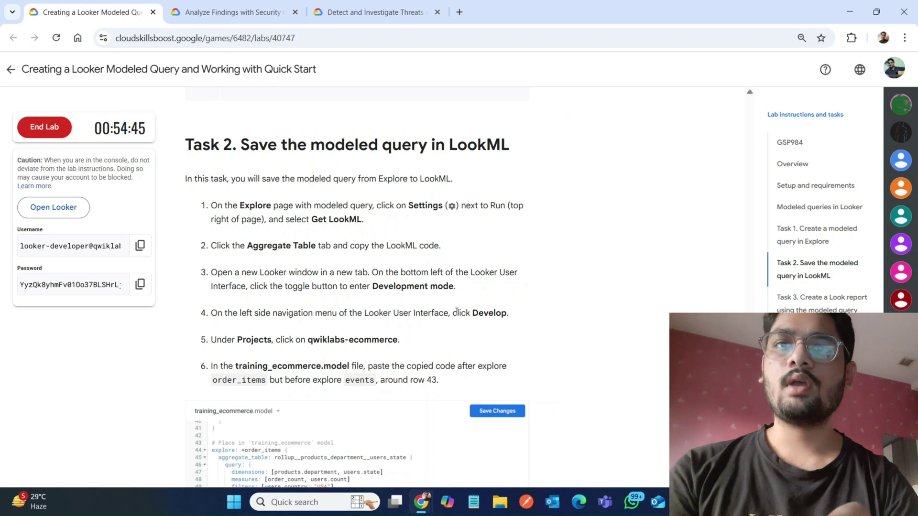
scroll(457, 311, "down", 1)
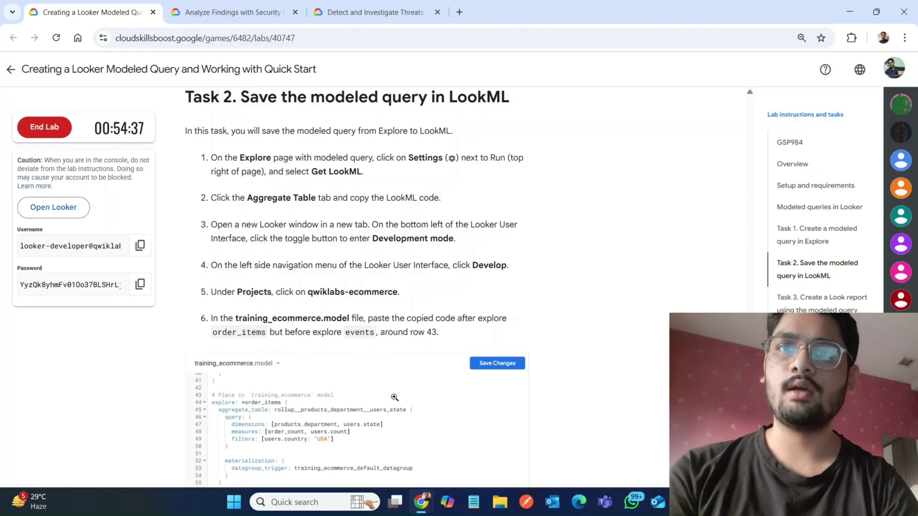
mouse_move(421, 502)
left_click(484, 437)
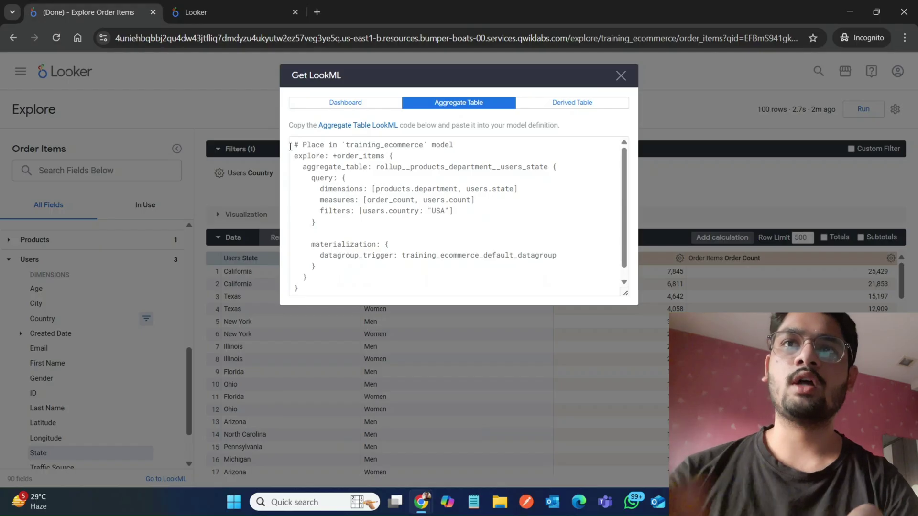
Step: Copy the full Aggregate Table LookML of the Order Items query and return to the qwiklabs-ecommerce project
left_click_drag(297, 142, 422, 300)
key("ctrl+c")
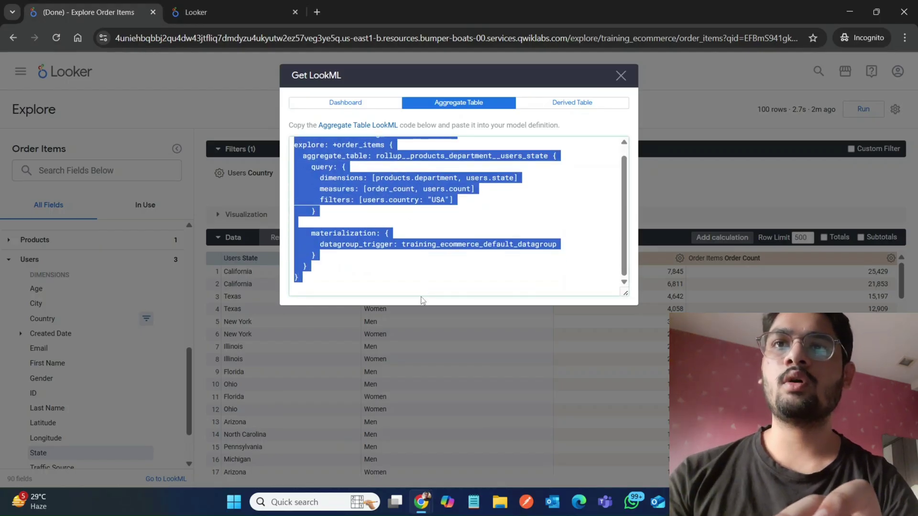
left_click(253, 11)
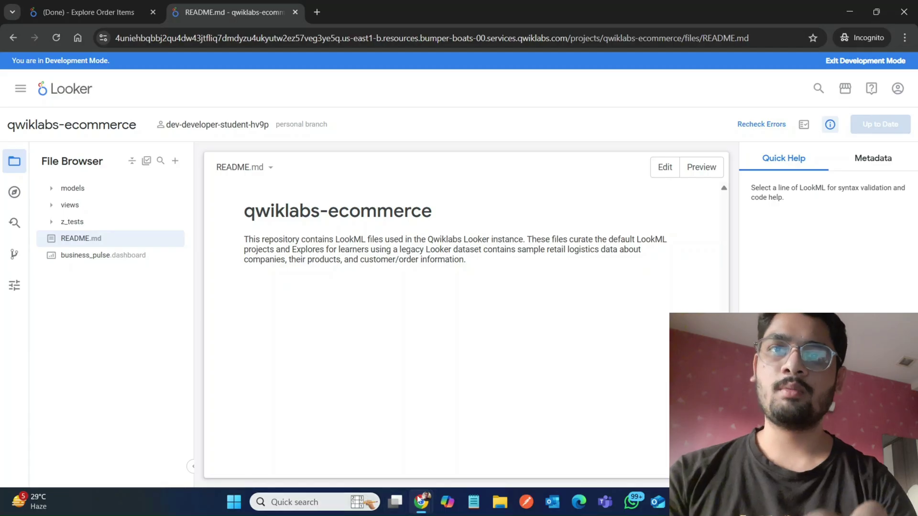
Step: Open the training_ecommerce.model file from the project's models folder
mouse_move(422, 502)
mouse_move(362, 431)
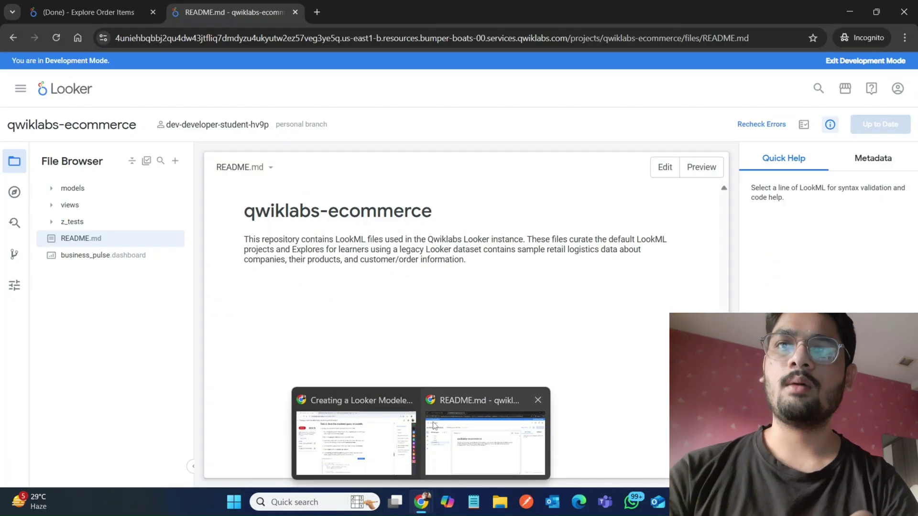
left_click(74, 190)
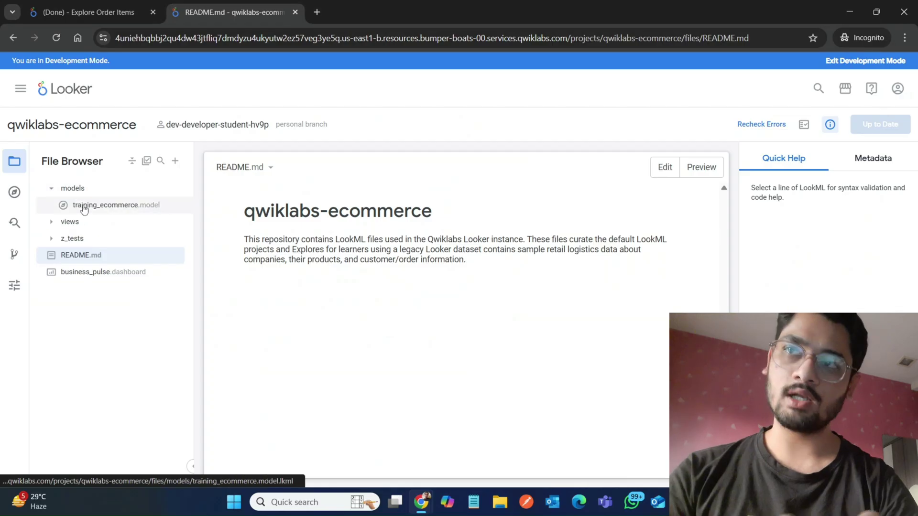
left_click(84, 208)
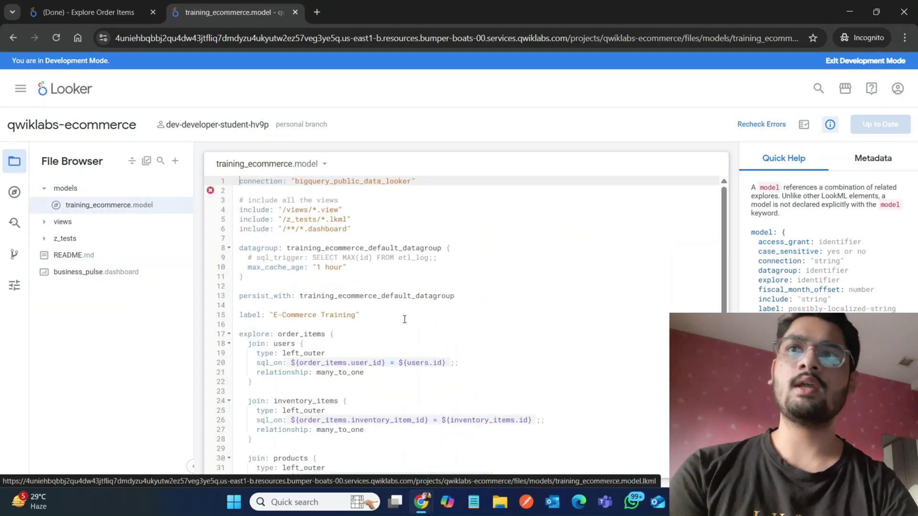
Step: Paste the copied aggregate table LookML between the order_items and events explores in training_ecommerce.model and save the file
left_click(505, 342)
key("Right")
key("Down")
key("Down")
key("Down")
key("Down")
key("Down")
key("Down")
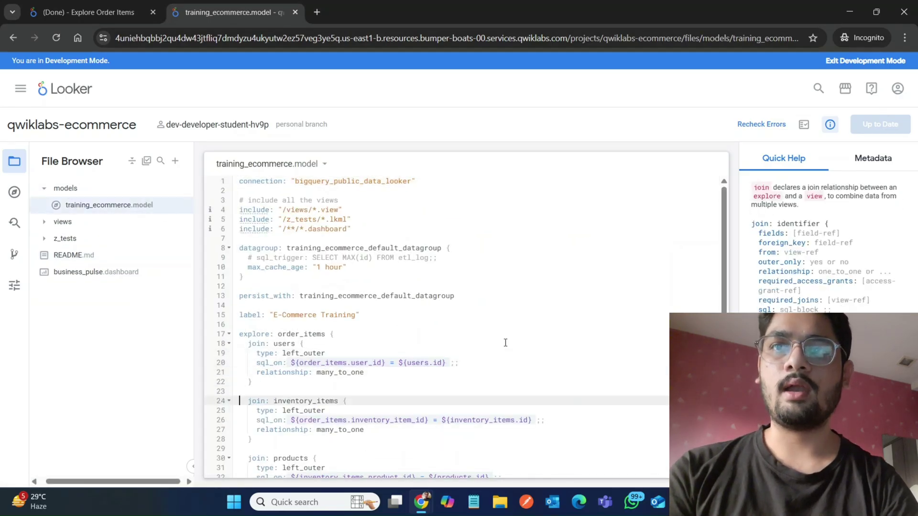
key("Down")
key("Down")
key("Down")
key("Down")
key("Down")
key("Down")
key("Down")
key("Down")
key("Down")
key("Down")
key("Down")
key("Down")
key("Down")
key("Down")
key("Down")
key("Down")
key("Down")
key("Down")
key("Down")
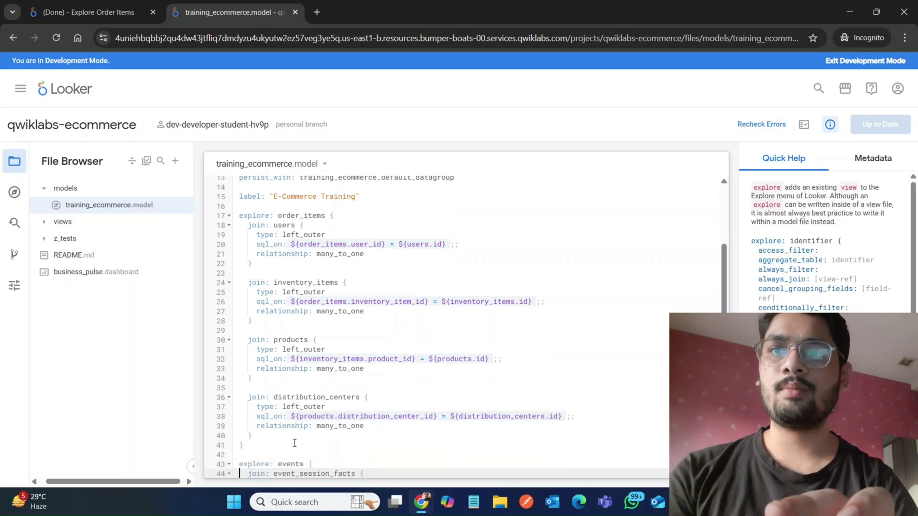
mouse_move(423, 509)
mouse_move(372, 465)
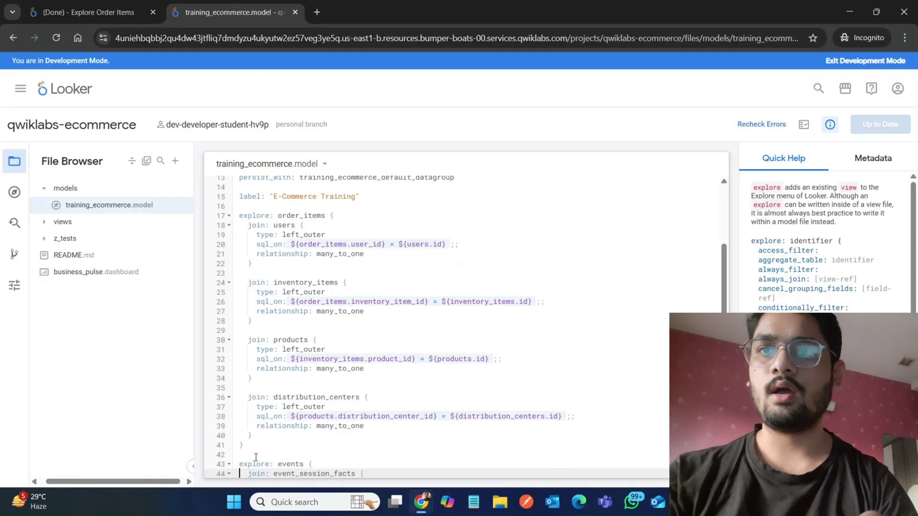
key("Delete")
key("ctrl+v")
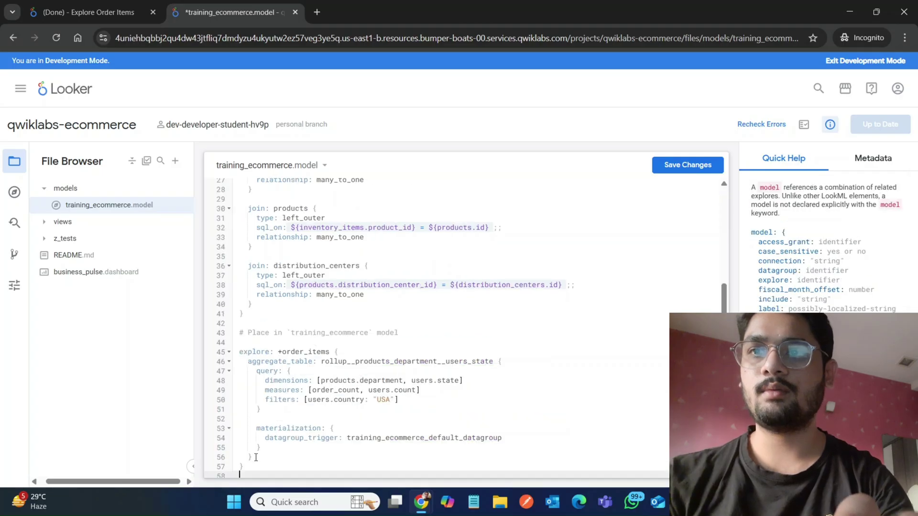
left_click(689, 167)
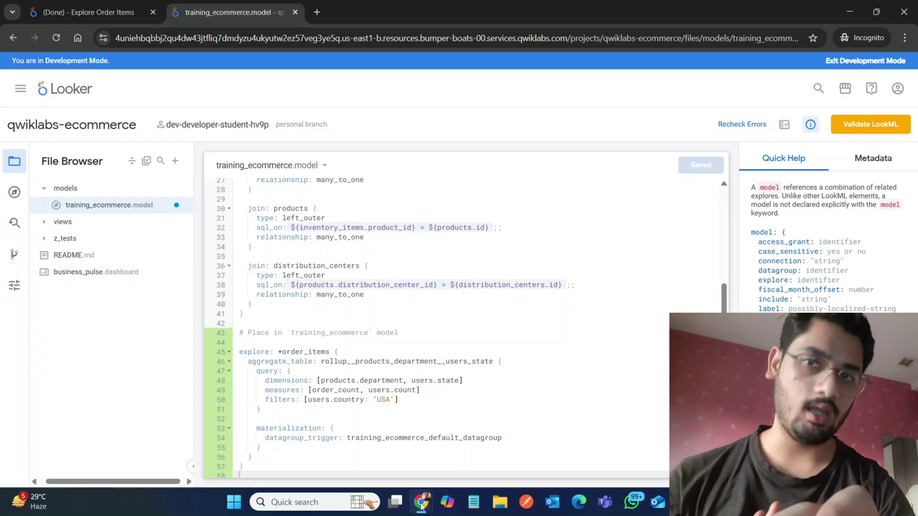
Step: Read the lab page's Task 2 instructions on trimming the pasted LookML and naming the query
left_click(367, 452)
scroll(368, 453, "down", 10)
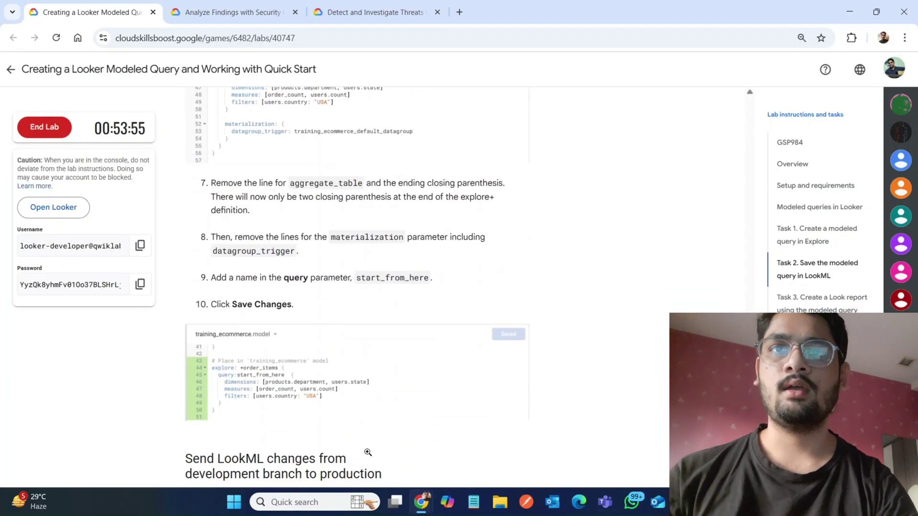
scroll(328, 153, "up", 3)
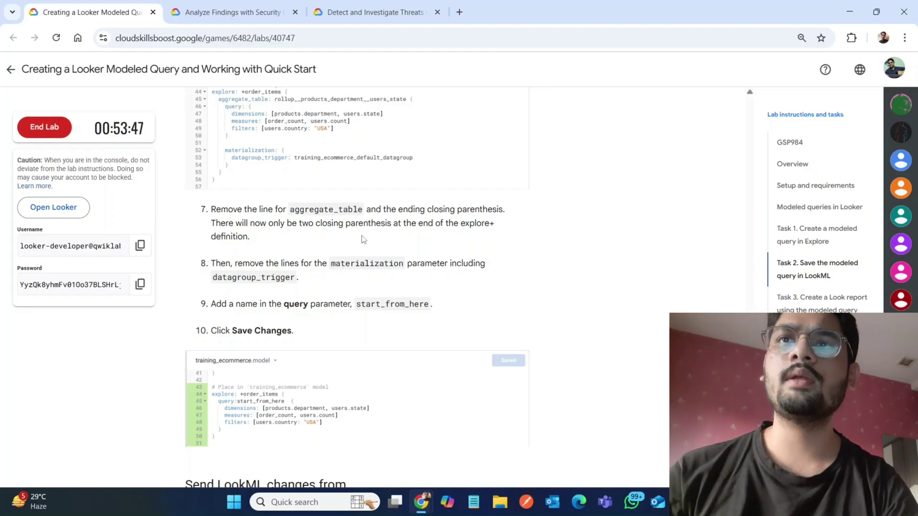
scroll(362, 236, "up", 1)
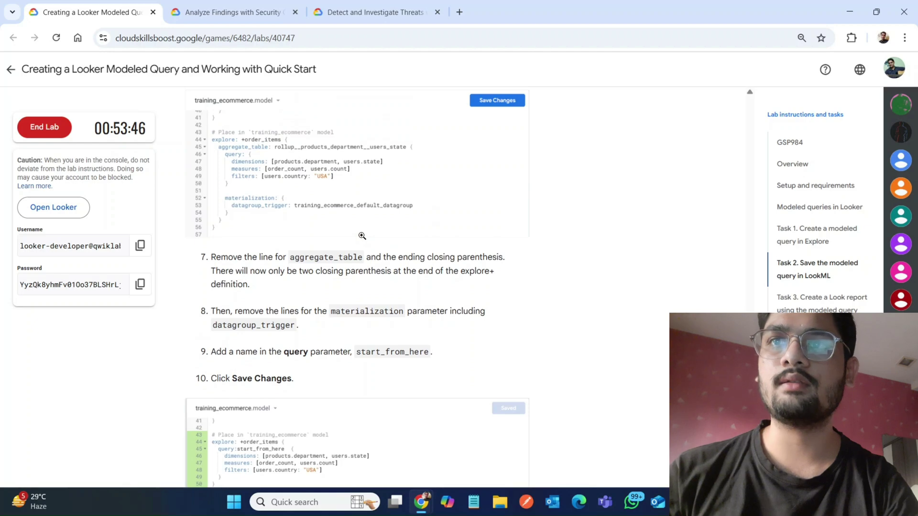
scroll(362, 235, "down", 2)
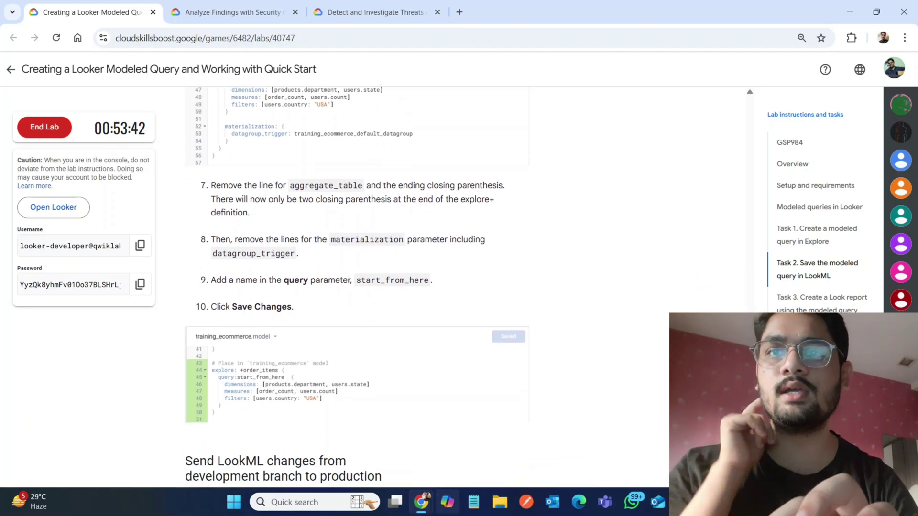
Step: Delete the materialization block with its datagroup_trigger line and the leftover blank lines from the +order_items explore in Looker
left_click(459, 455)
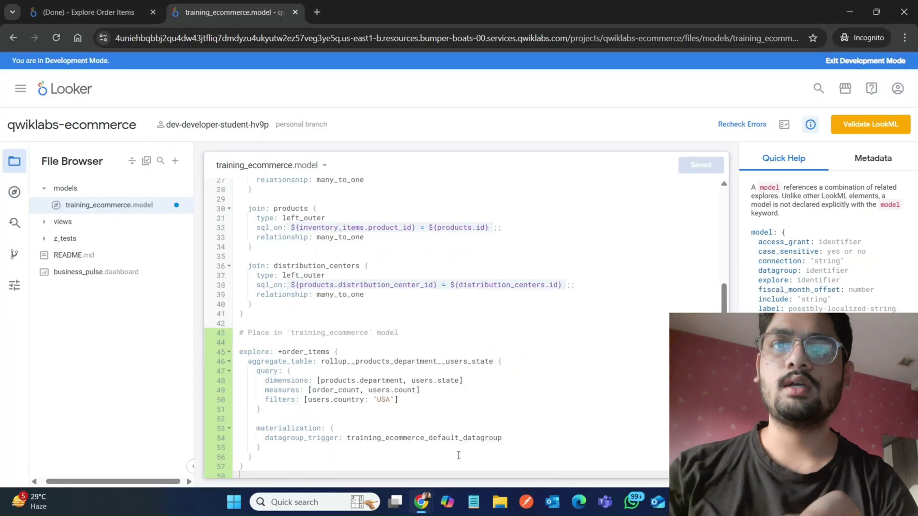
left_click(464, 367)
key("Down")
key("Down")
key("Down")
key("Down")
key("Down")
key("Down")
key("Down")
key("Down")
key("Down")
key("Down")
key("Down")
key("Down")
key("Down")
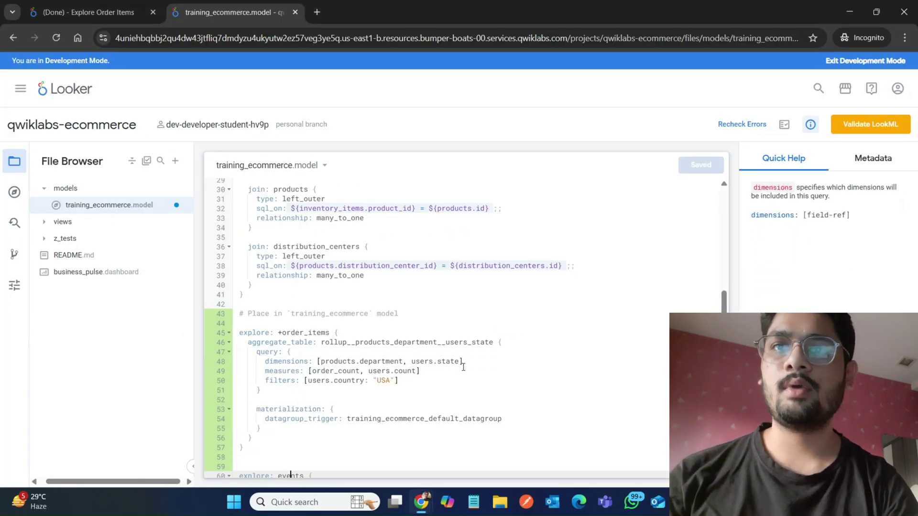
mouse_move(255, 448)
left_mouse_down()
mouse_move(262, 423)
mouse_move(266, 444)
left_mouse_up()
left_click_drag(253, 409, 281, 427)
key("BackSpace")
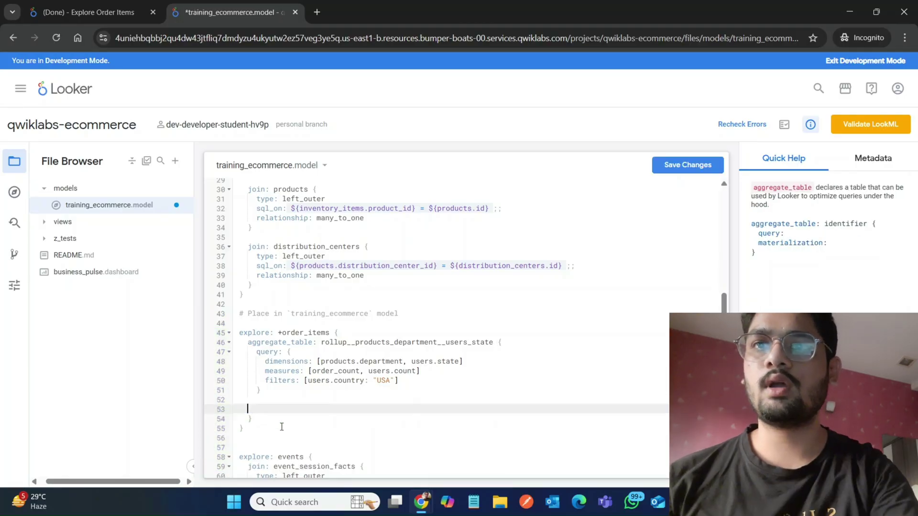
key("BackSpace")
key("BackSpace")
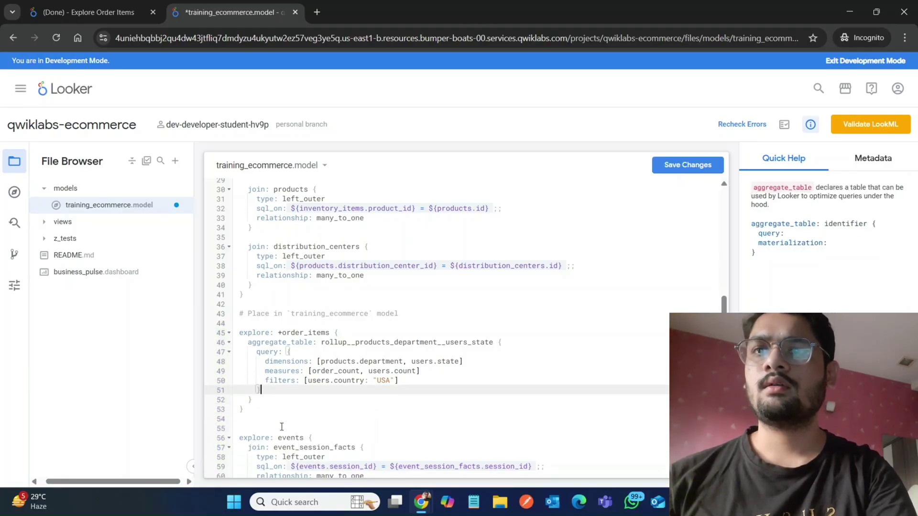
Step: Compare the remaining +order_items LookML and its closing braces with the lab's instructions and sample code
key("Down")
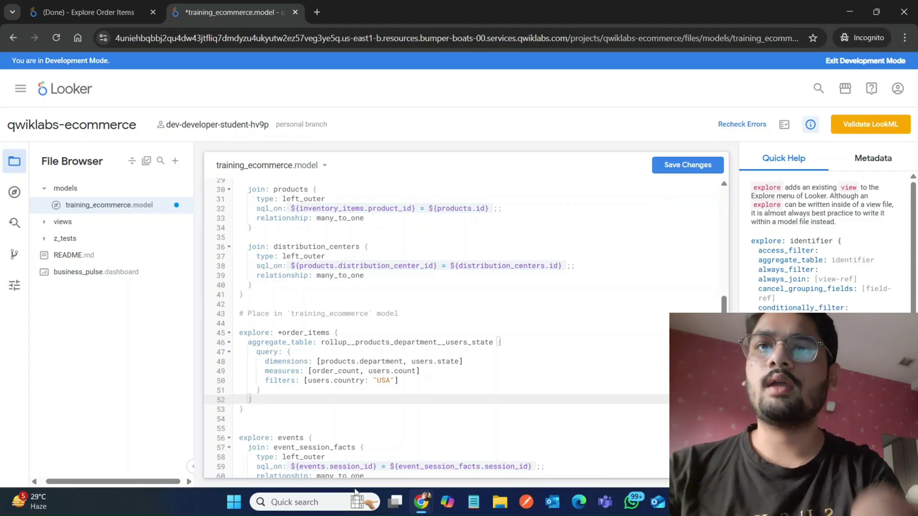
mouse_move(433, 505)
left_click(351, 440)
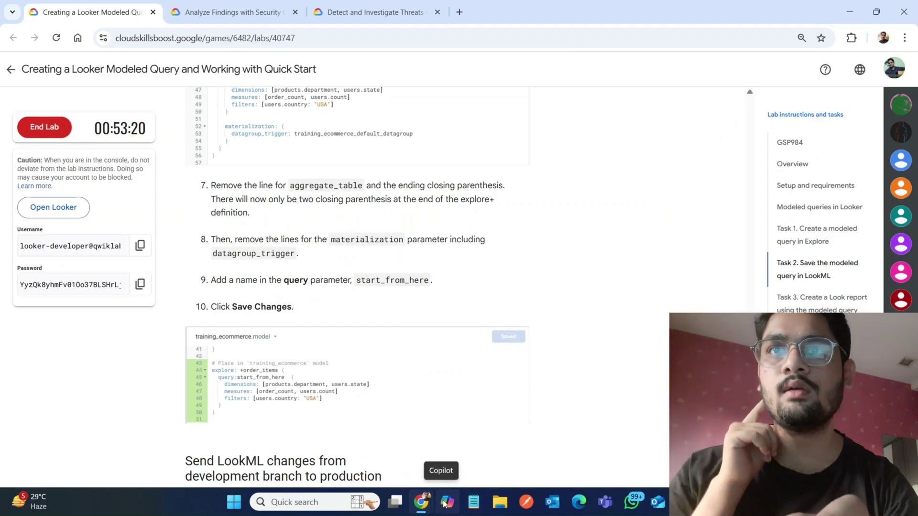
mouse_move(421, 502)
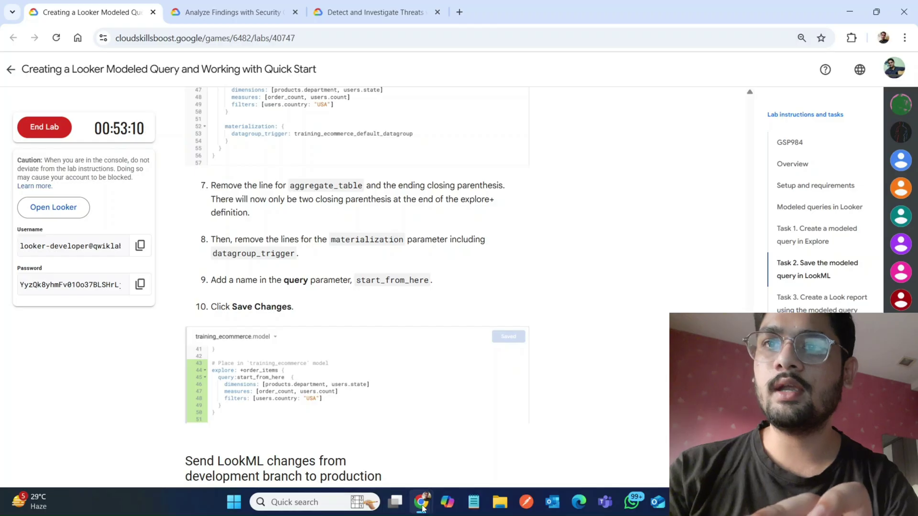
left_click(467, 449)
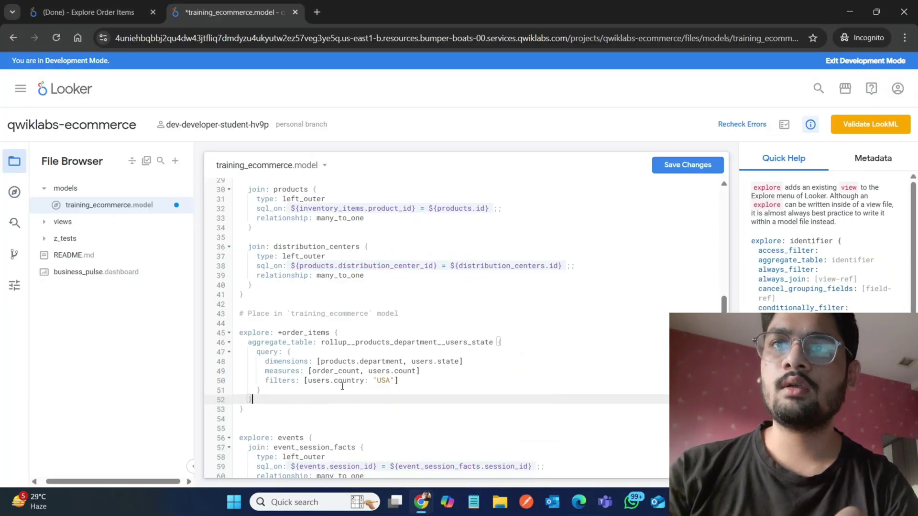
mouse_move(422, 507)
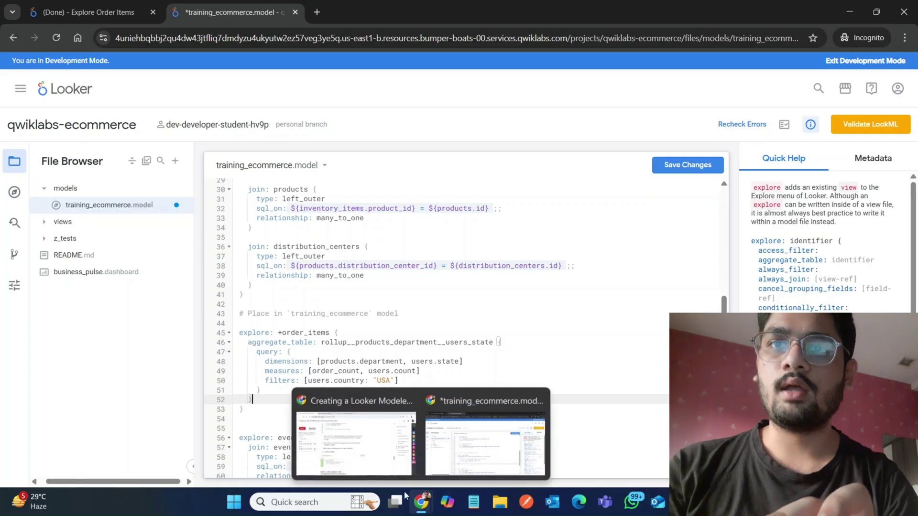
left_click(329, 344)
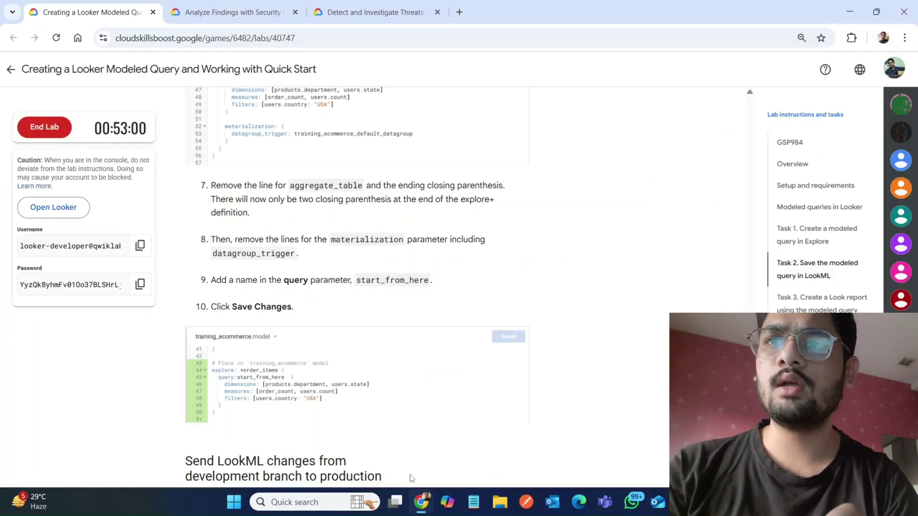
mouse_move(420, 503)
mouse_move(462, 449)
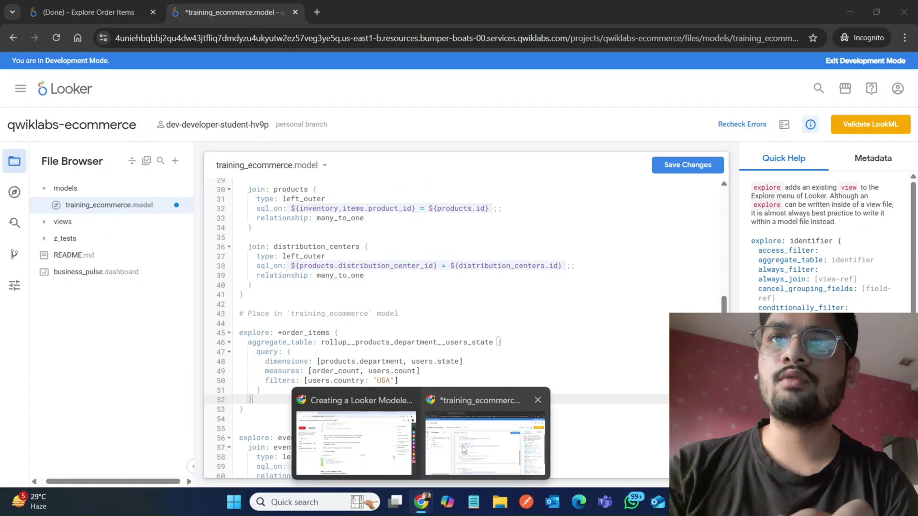
left_click(463, 450)
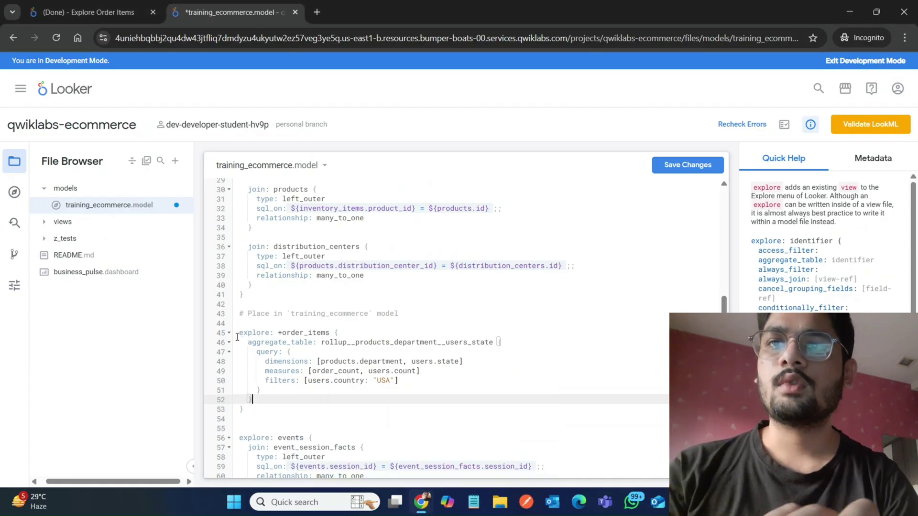
Step: Remove the aggregate_table line and one closing brace so the +order_items explore contains only the query block
left_click_drag(248, 342, 571, 345)
key("BackSpace")
key("BackSpace")
key("BackSpace")
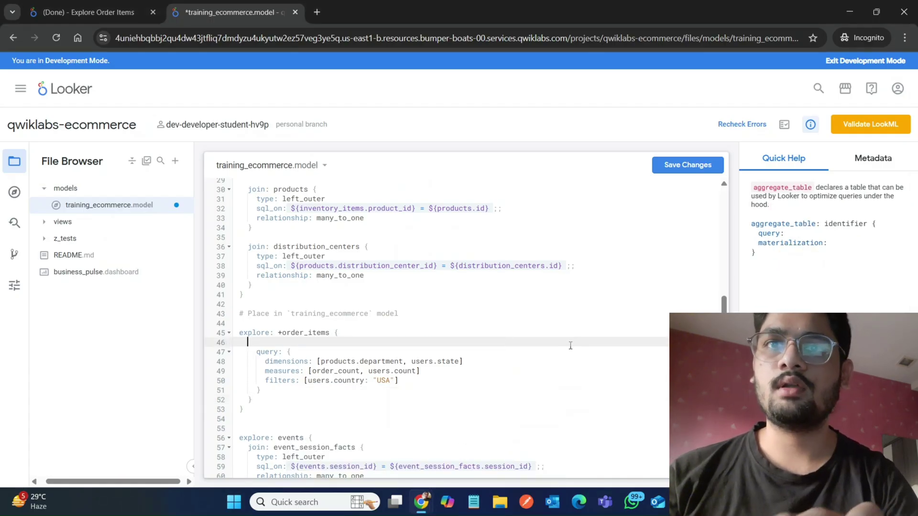
key("Down")
key("Down")
key("Down")
key("Down")
key("Down")
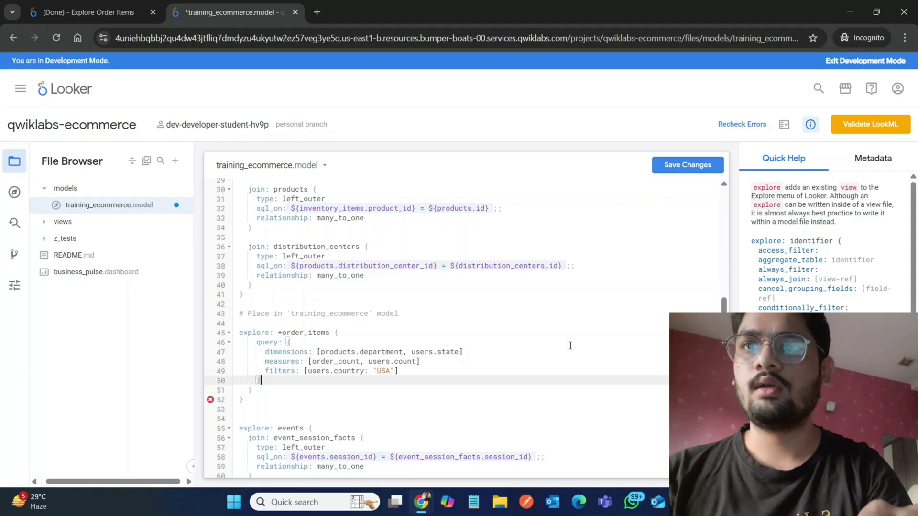
key("BackSpace")
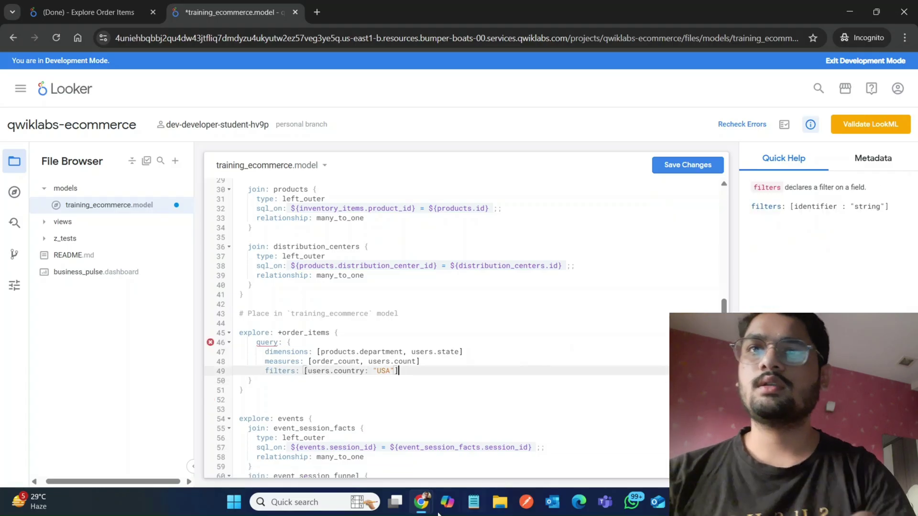
Step: Copy the query name start_from_here from the lab instructions and return to training_ecommerce.model in Looker
mouse_move(421, 509)
left_click(352, 445)
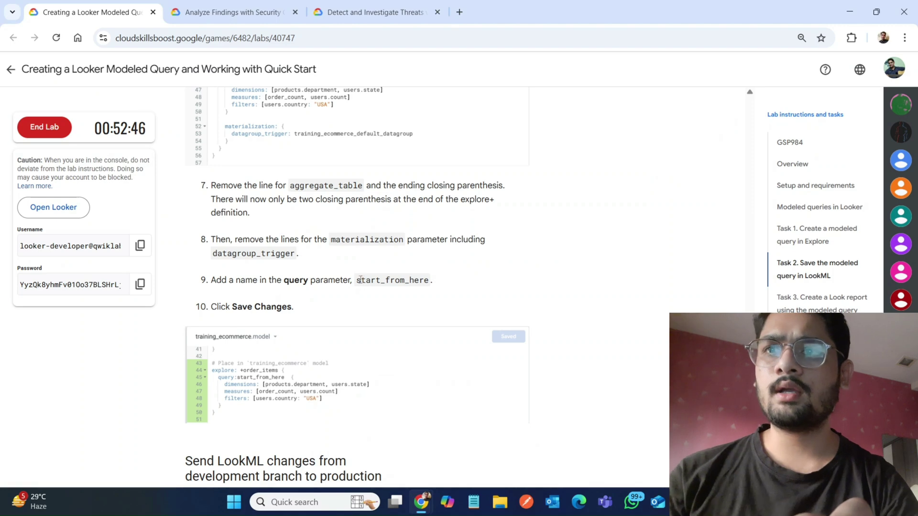
left_click_drag(359, 279, 427, 277)
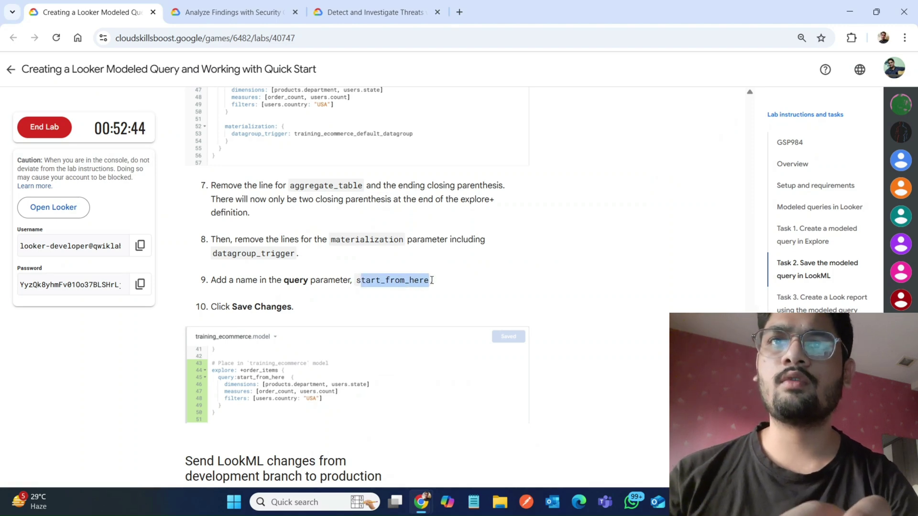
left_click(359, 283)
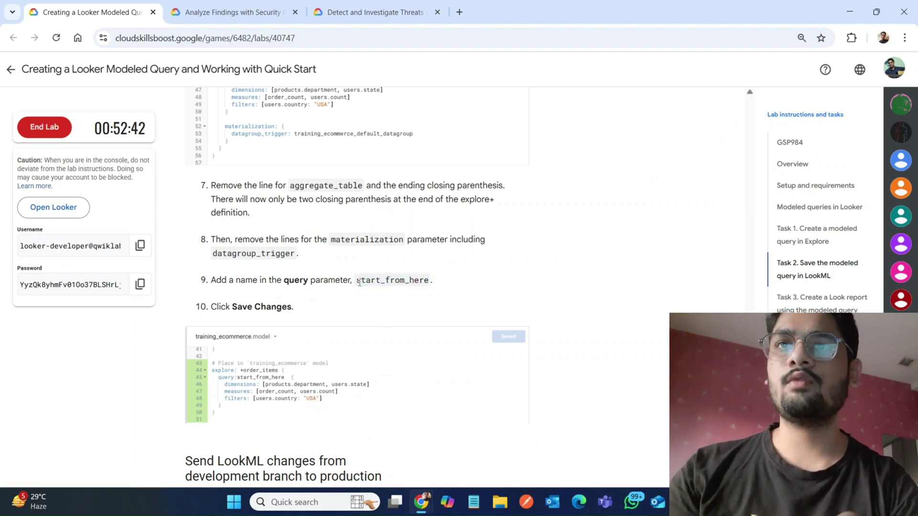
left_click_drag(358, 282, 410, 410)
left_click(623, 283)
scroll(624, 283, "up", 10)
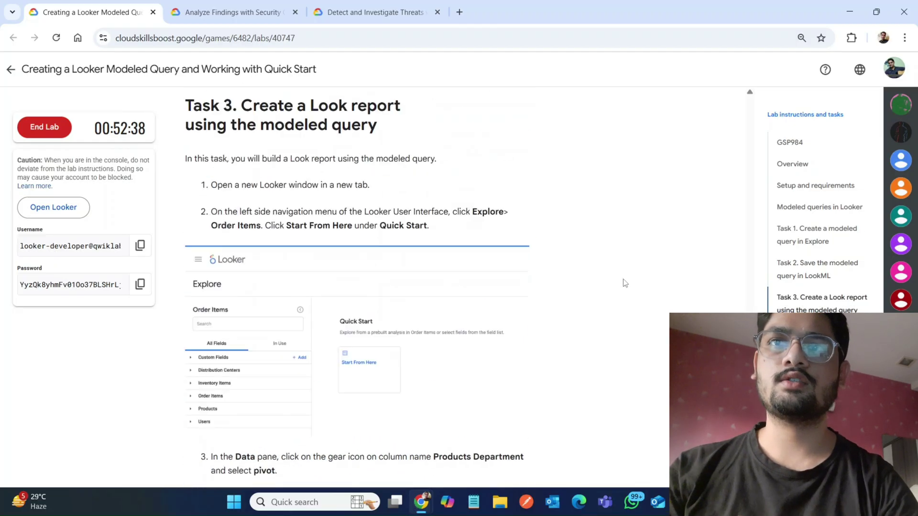
scroll(580, 291, "up", 3)
left_click_drag(358, 306, 432, 304)
key("ctrl+c")
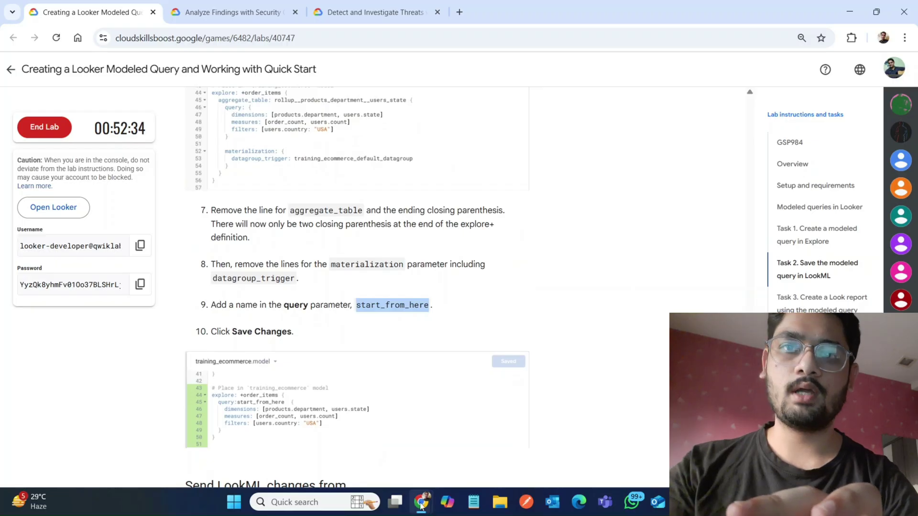
mouse_move(421, 504)
left_click(488, 437)
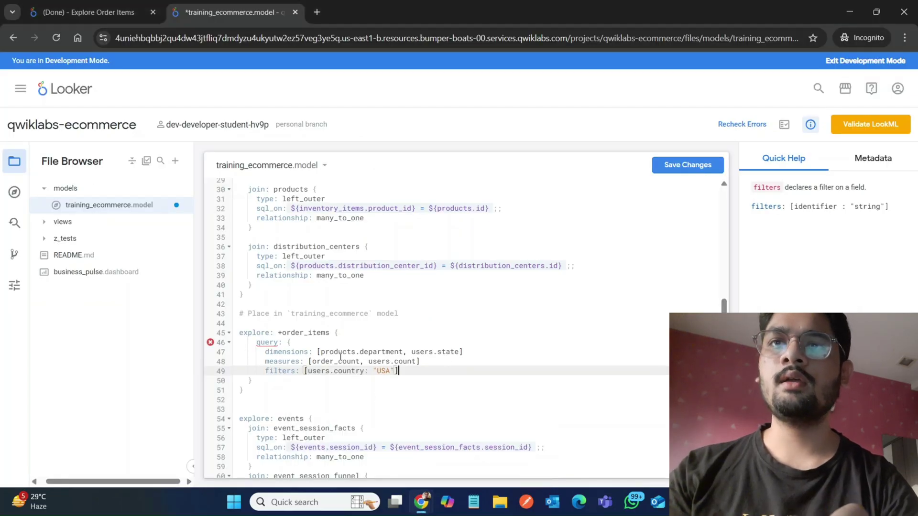
Step: Name the query in the +order_items explore start_from_here and save training_ecommerce.model
left_click(283, 342)
key("ctrl+v")
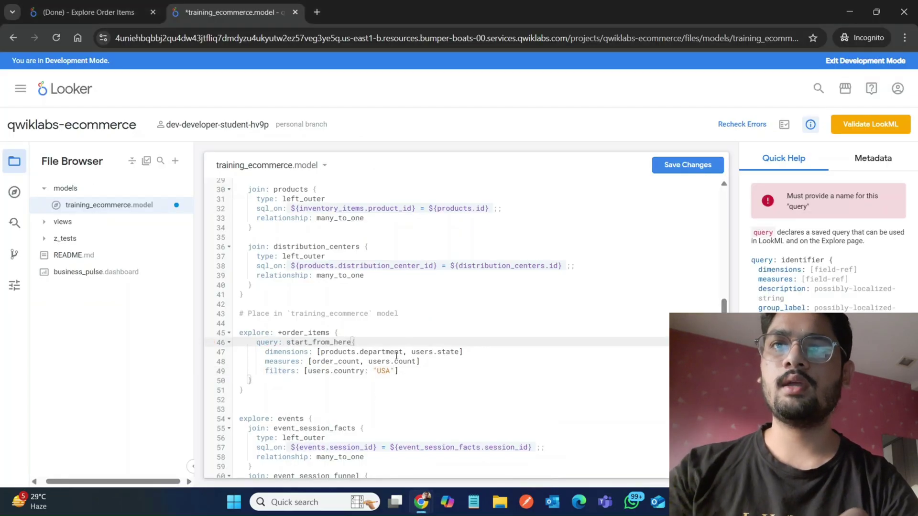
left_click(688, 168)
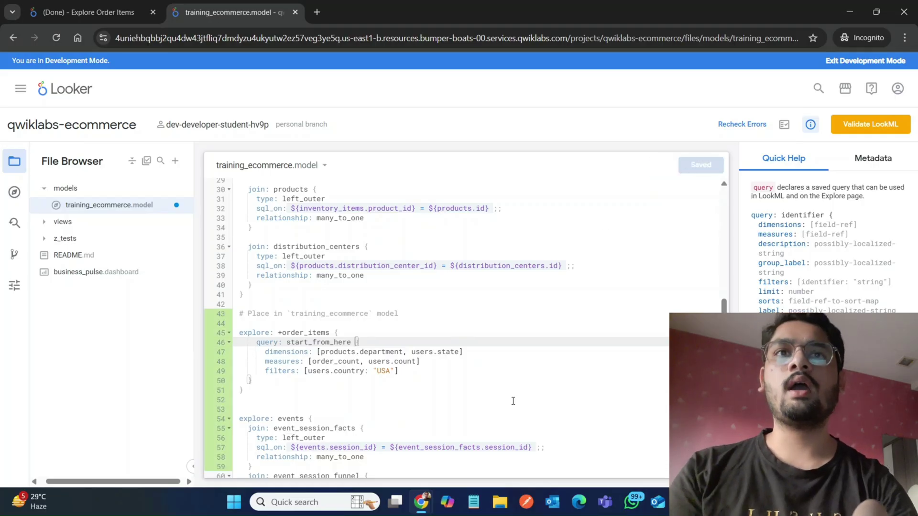
Step: Check the lab's instructions for sending changes to production, and validate the project's LookML in Looker
mouse_move(421, 501)
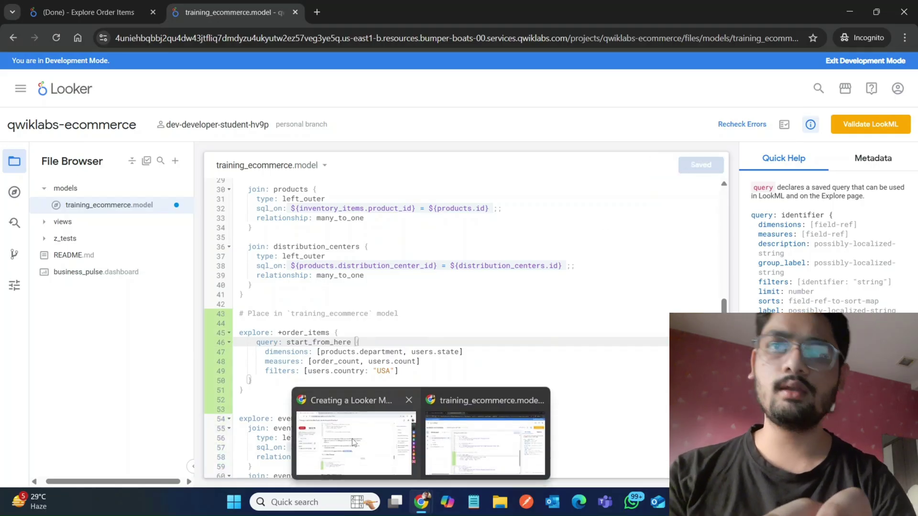
left_click(352, 439)
scroll(353, 439, "down", 6)
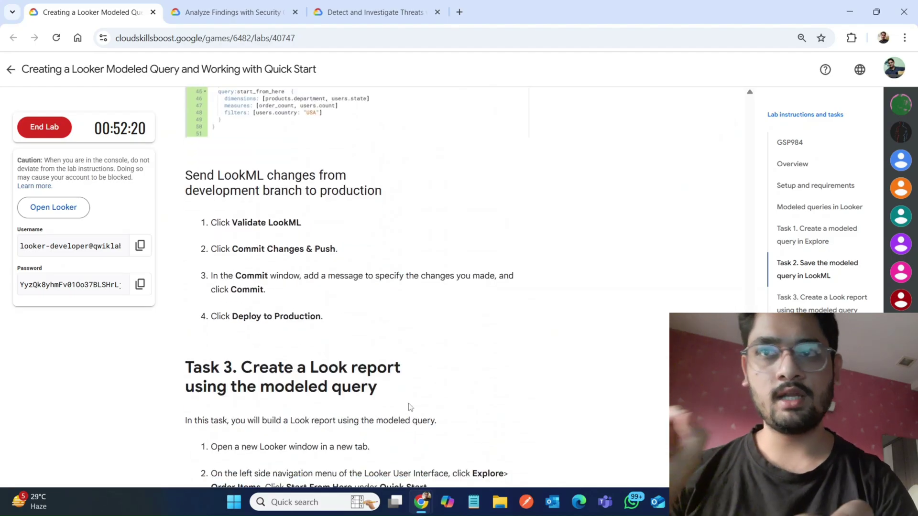
mouse_move(421, 502)
left_click(478, 452)
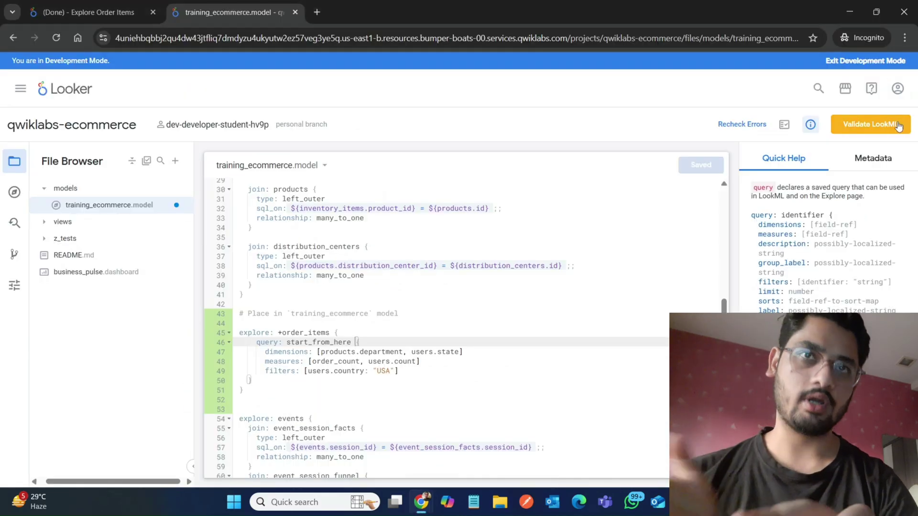
left_click(888, 125)
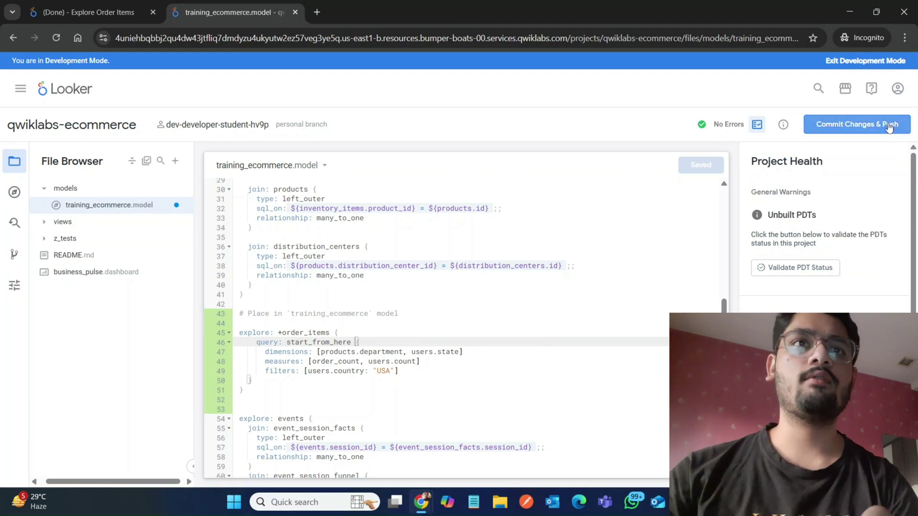
Step: Commit and push the modified training_ecommerce.model.lkml with the message "btecky", and deploy it to production
left_click(888, 126)
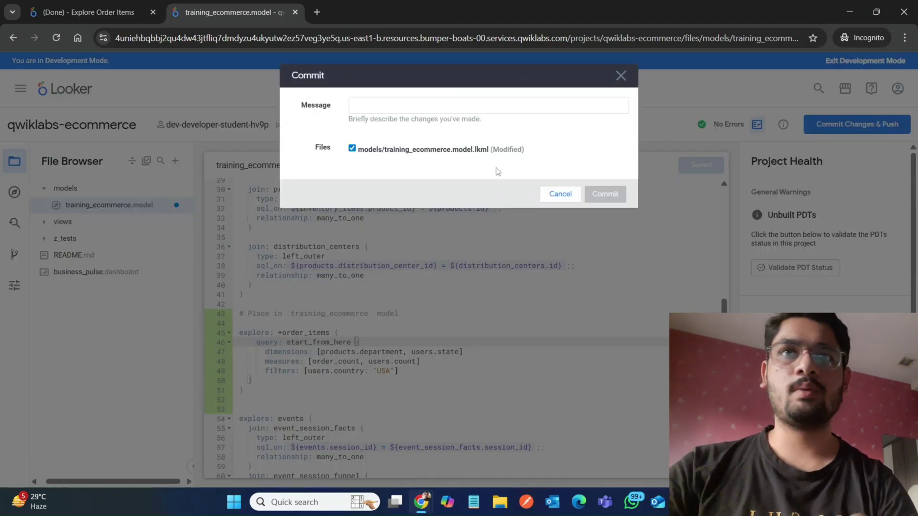
type("btecky")
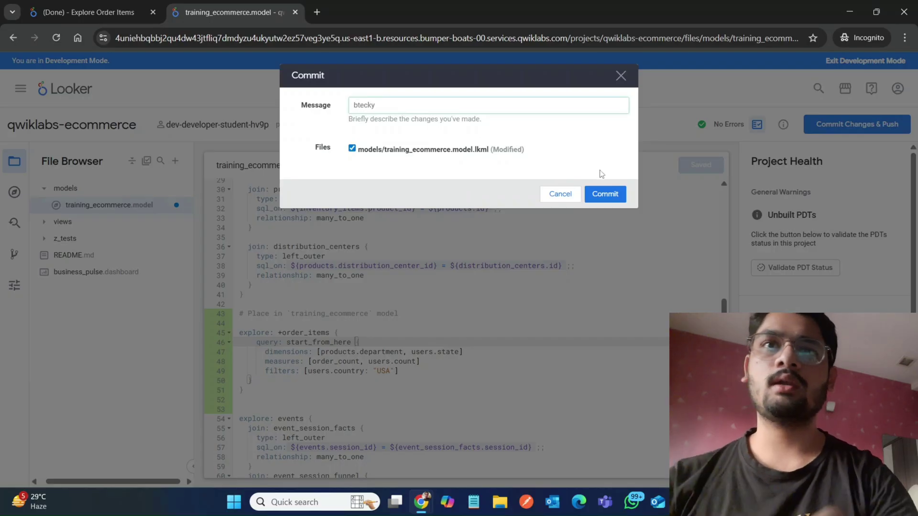
left_click(604, 194)
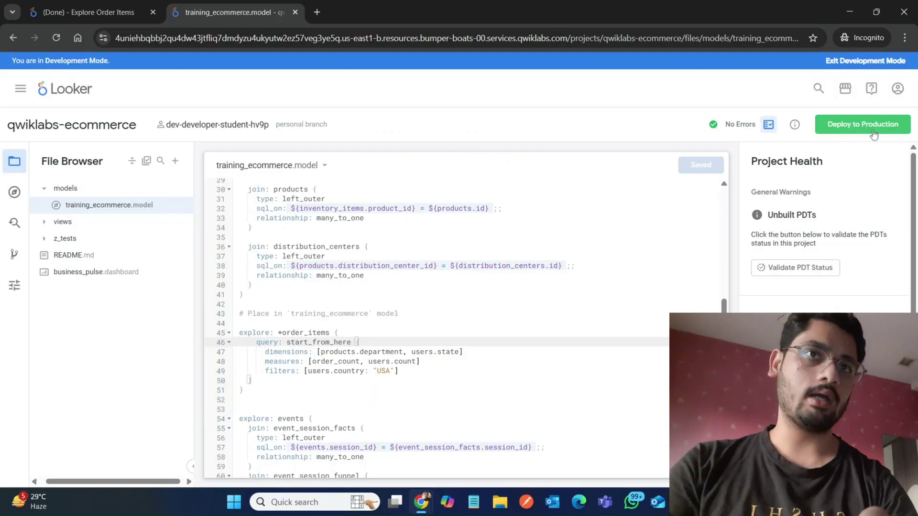
left_click(874, 135)
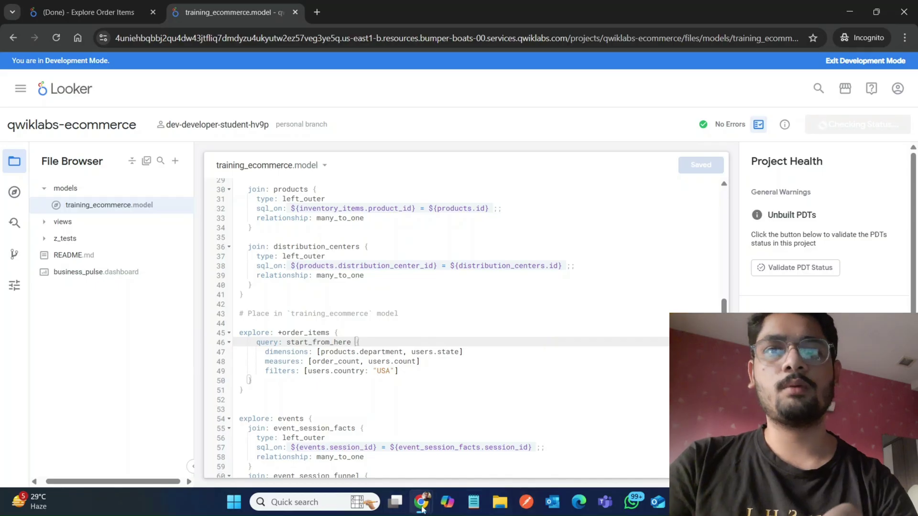
Step: Return to the lab page, find the Task 3 instructions, and open Looker from there in the incognito window
mouse_move(421, 501)
left_click(376, 450)
scroll(375, 449, "down", 5)
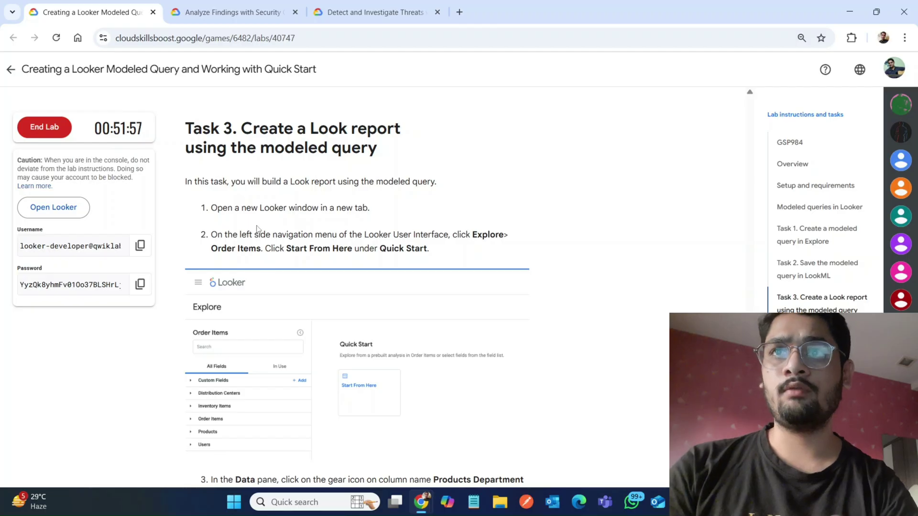
right_click(48, 204)
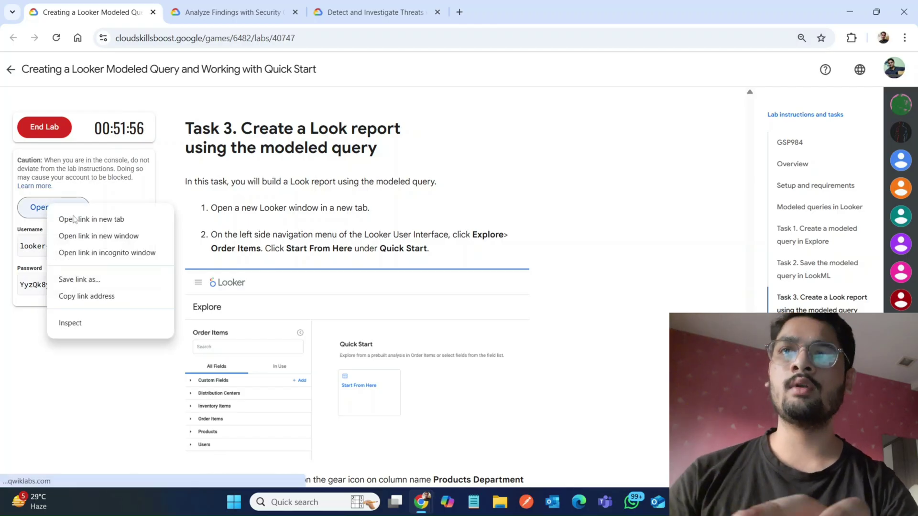
left_click(149, 253)
Step: Check the first Task 3 instructions and open the Order Items Explore in the new Looker session
mouse_move(421, 502)
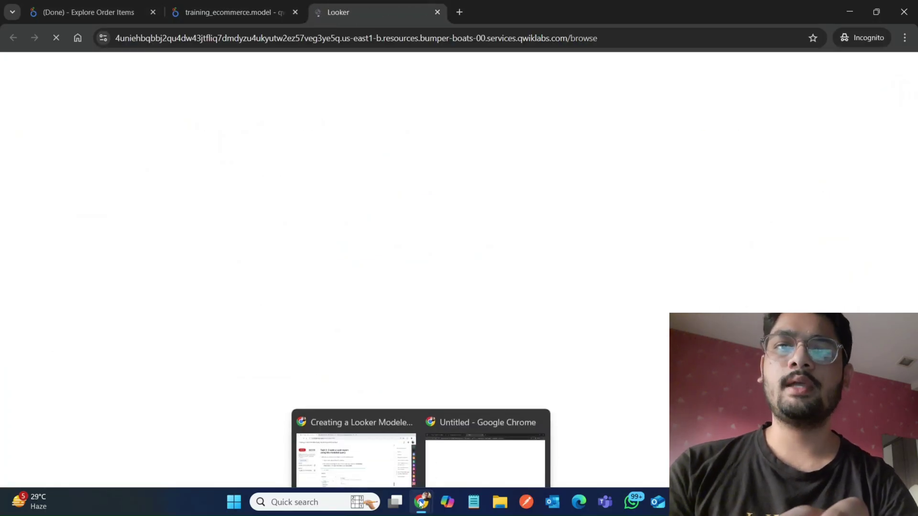
left_click(342, 440)
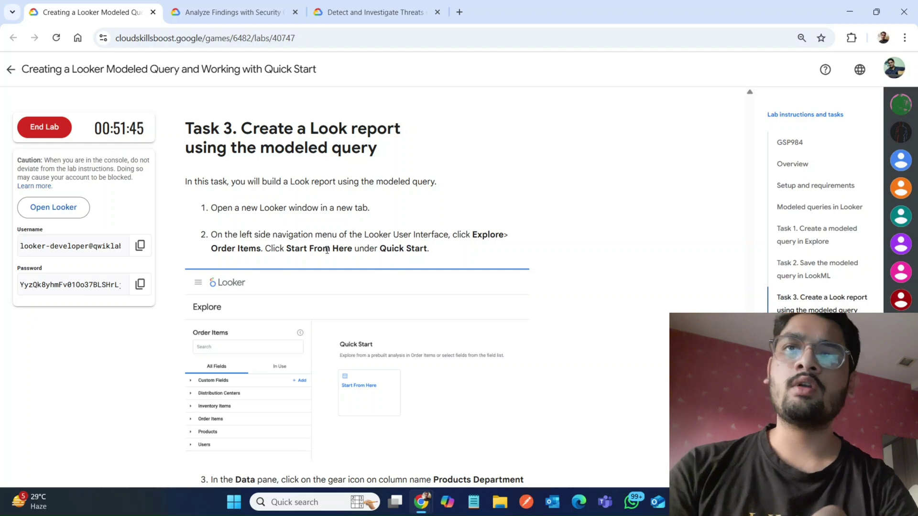
mouse_move(423, 504)
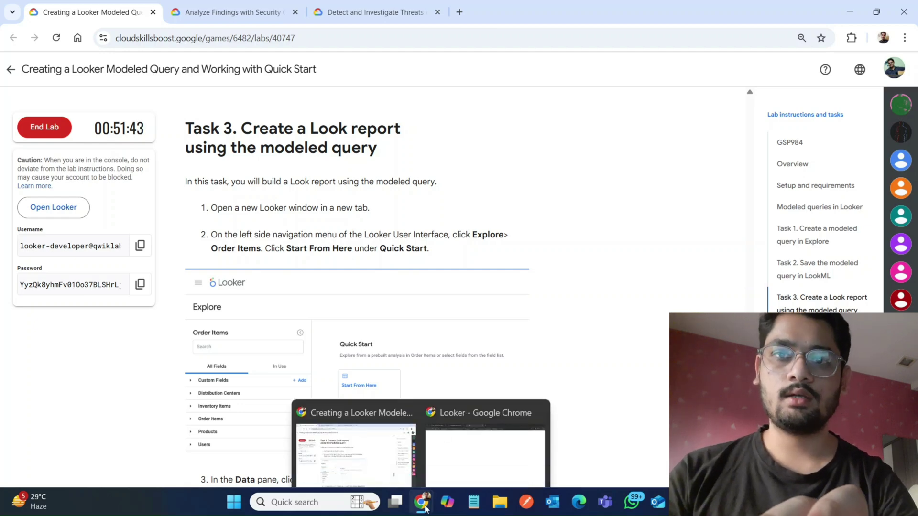
left_click(493, 450)
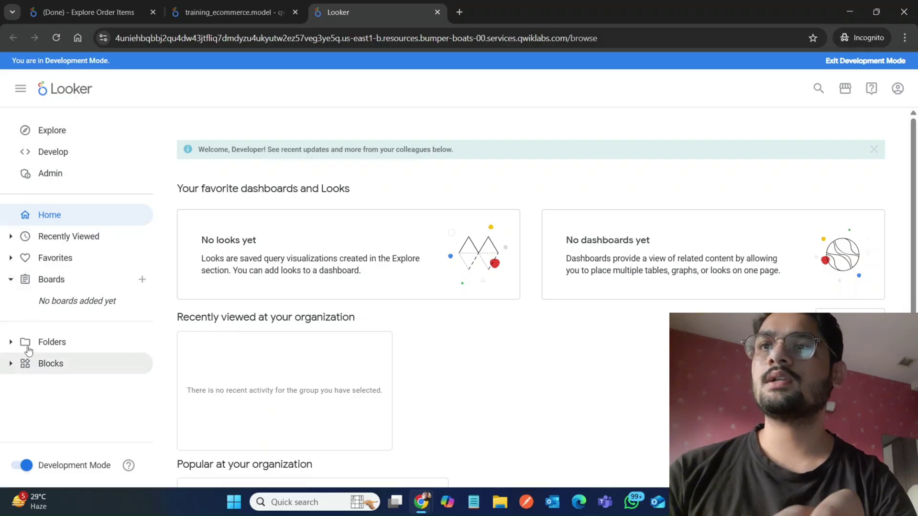
mouse_move(422, 504)
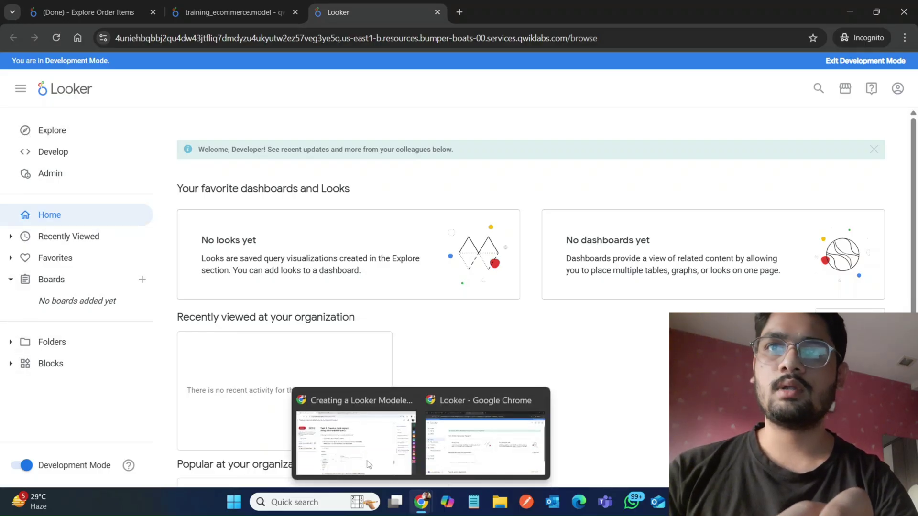
mouse_move(362, 461)
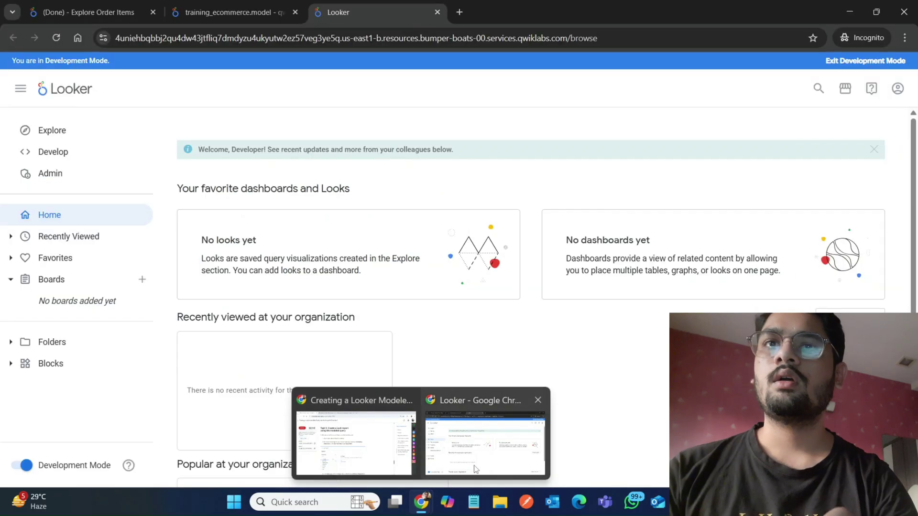
left_click(60, 134)
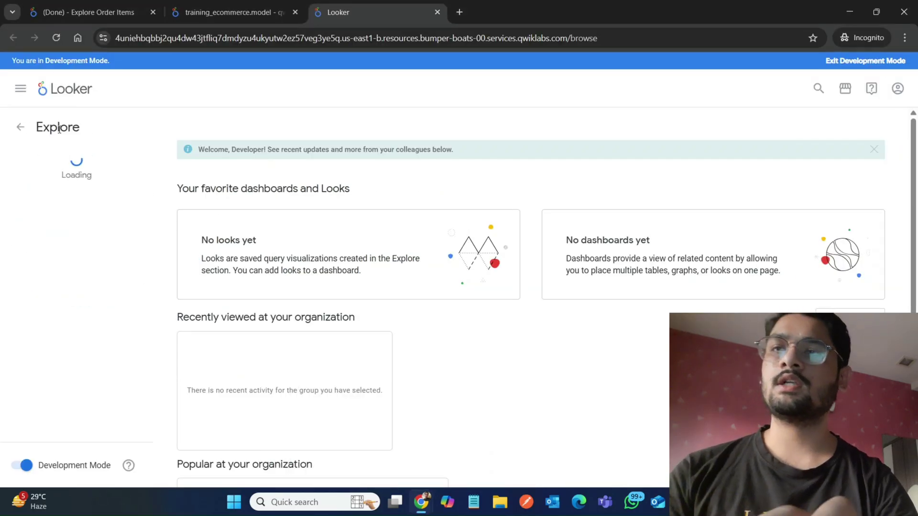
left_click(47, 244)
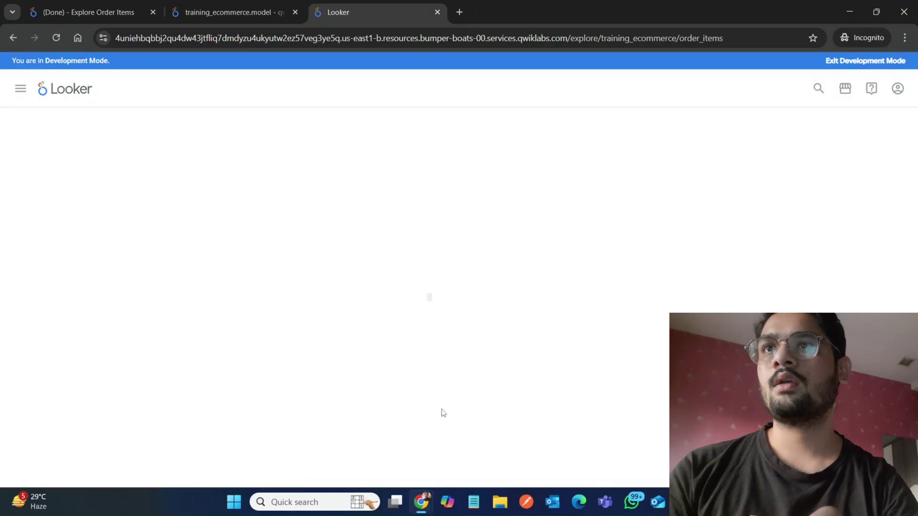
Step: Check the lab's Quick Start instruction and load the Start From Here analysis in the Order Items Explore
mouse_move(420, 502)
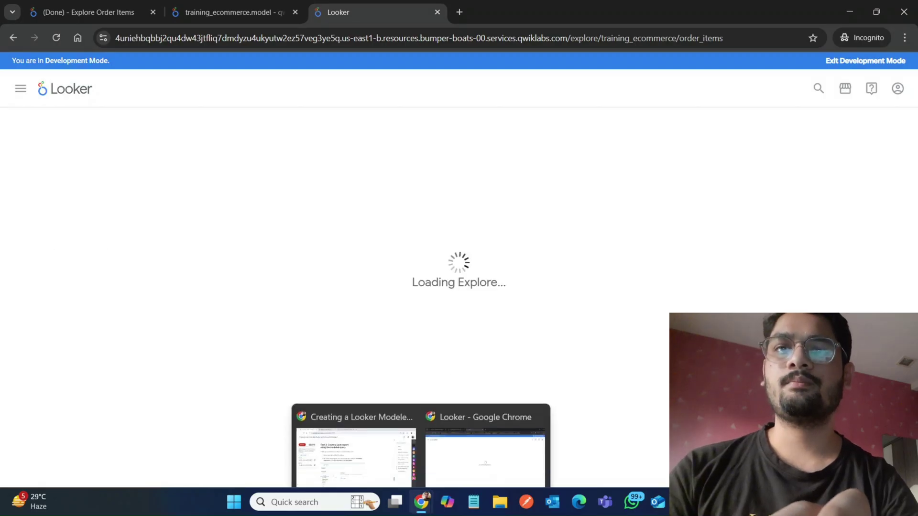
left_click(354, 445)
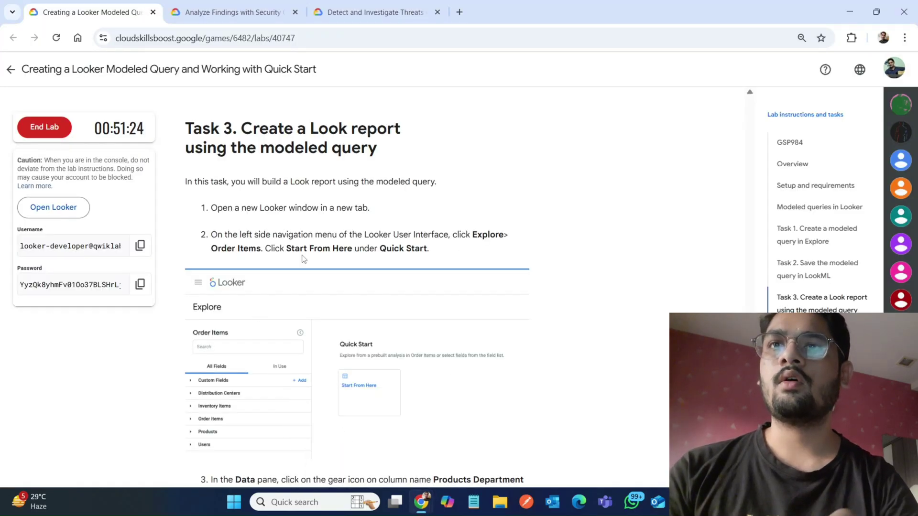
mouse_move(421, 502)
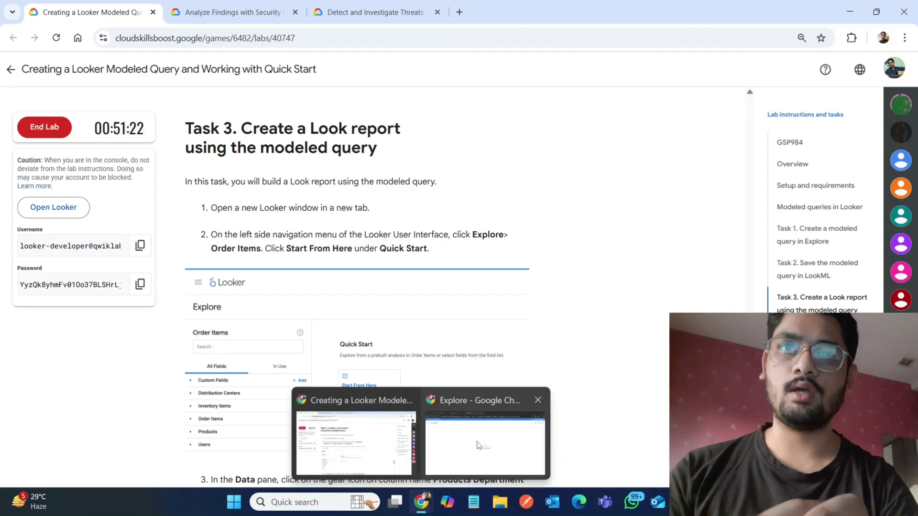
left_click(478, 444)
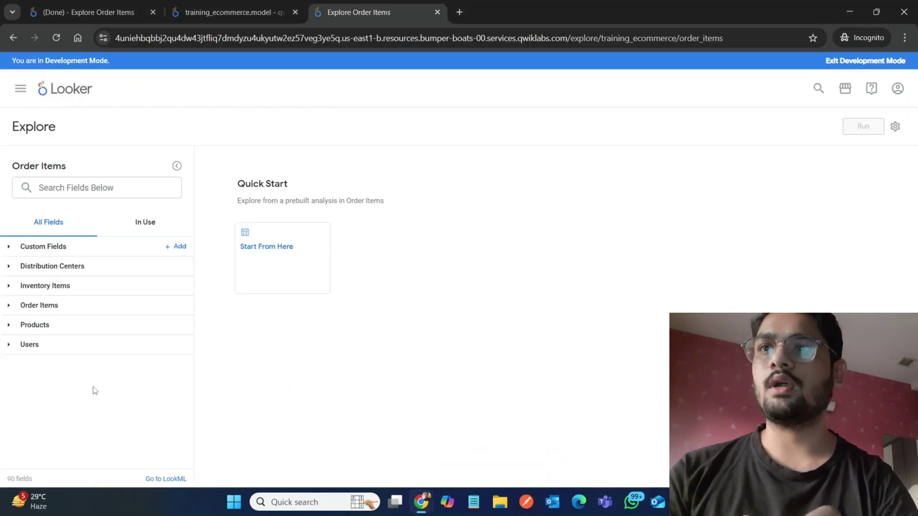
left_click(269, 253)
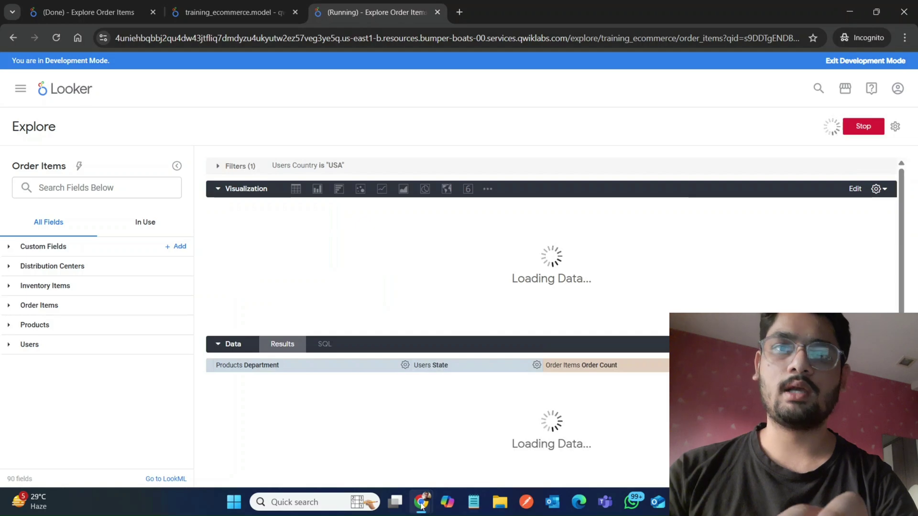
Step: Read the lab's Look report instructions and pivot the Products Department column in the Explore's data table
mouse_move(420, 505)
left_click(364, 436)
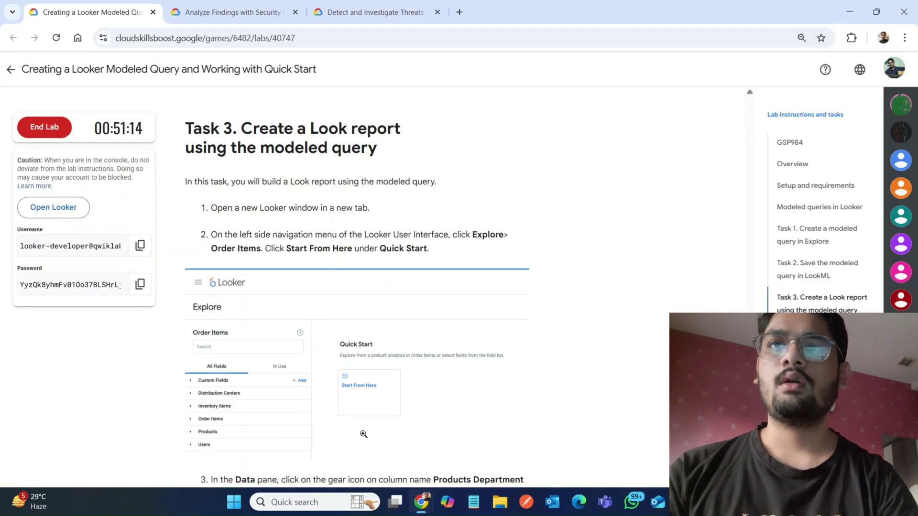
scroll(324, 258, "down", 5)
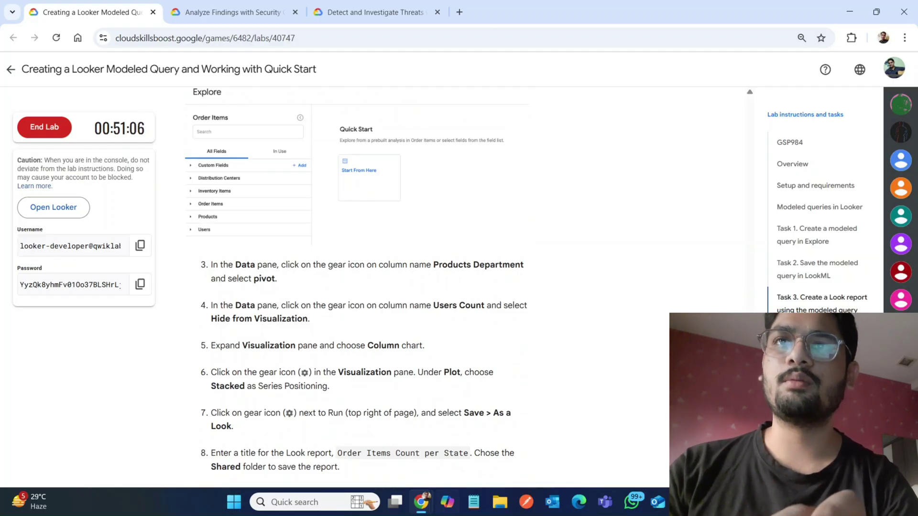
mouse_move(420, 502)
left_click(482, 452)
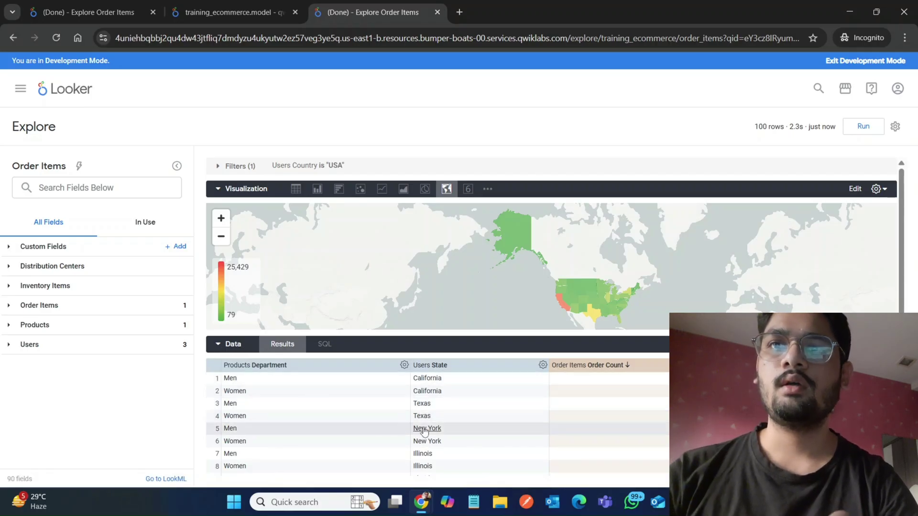
mouse_move(415, 511)
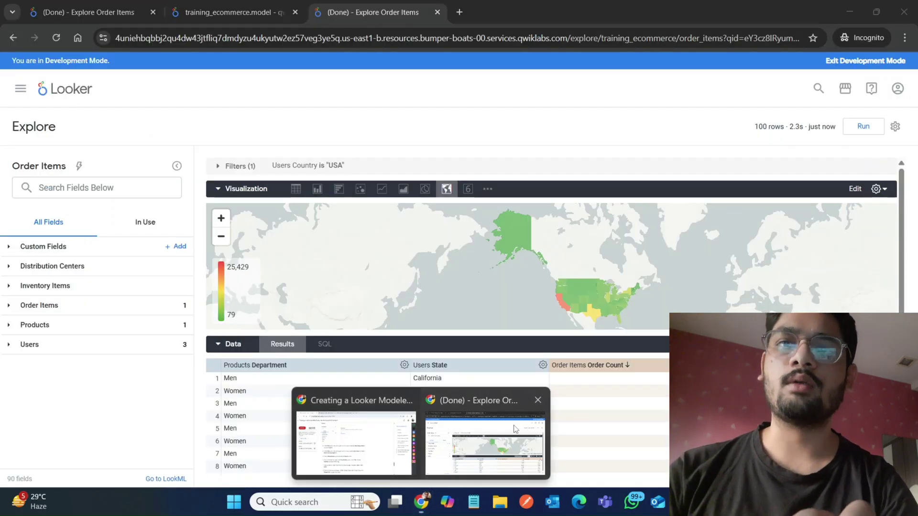
left_click(517, 429)
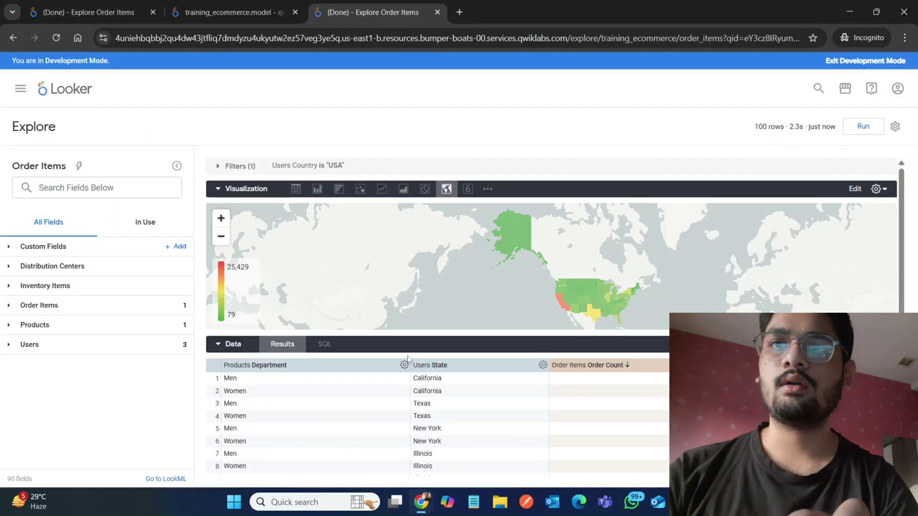
left_click(403, 366)
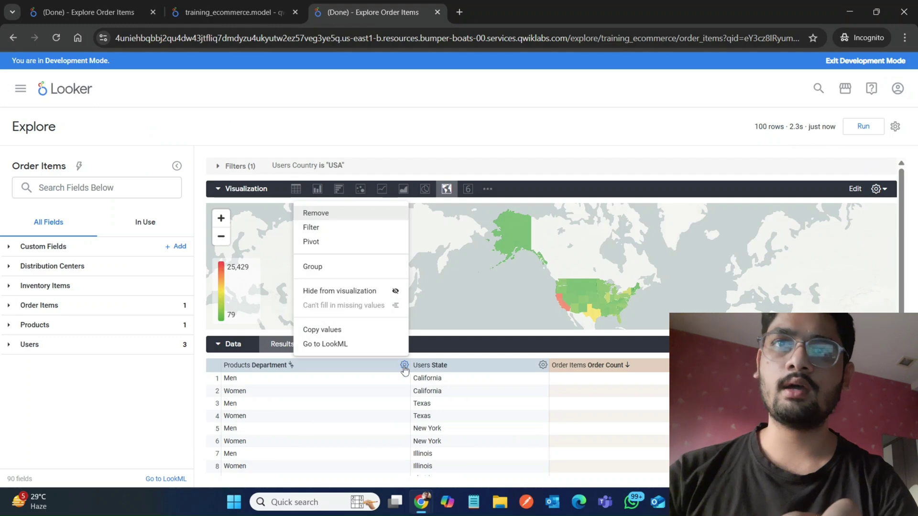
left_click(311, 242)
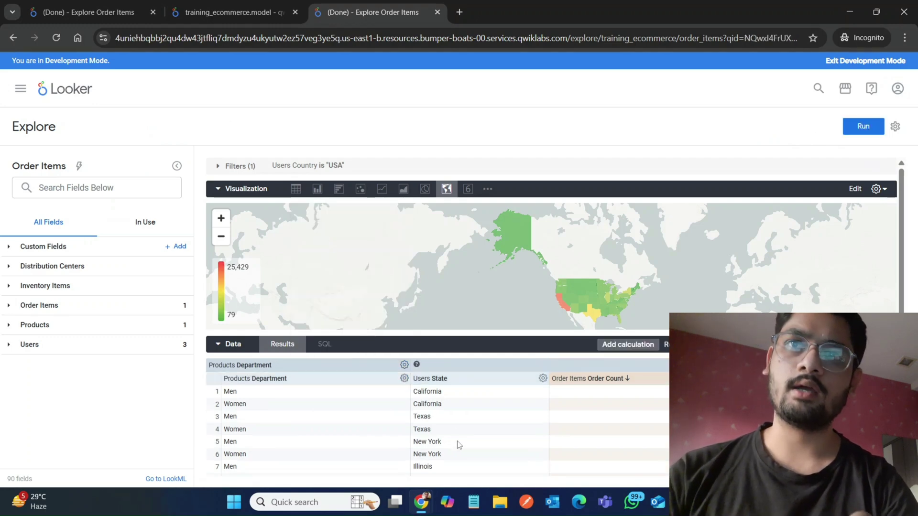
Step: Review the lab's remaining Task 3 instructions after the pivot and return to the Order Items Explore
left_click(366, 466)
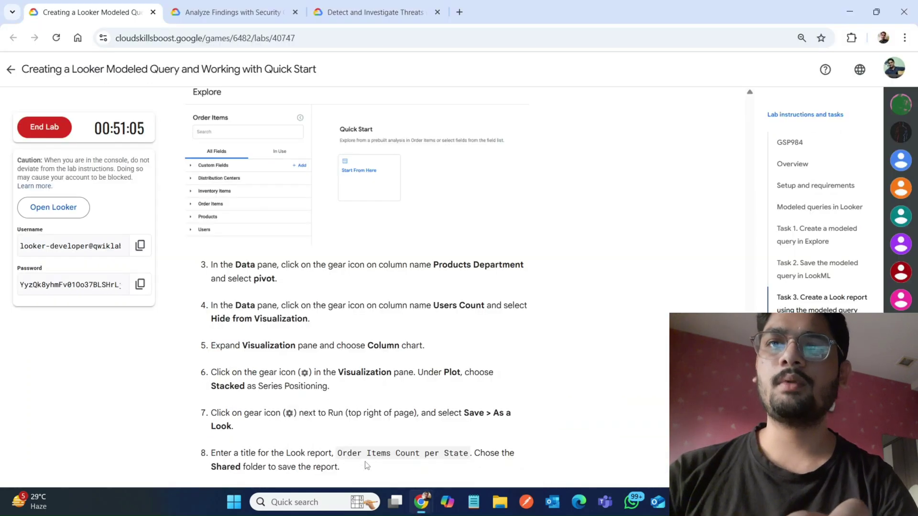
scroll(367, 466, "down", 2)
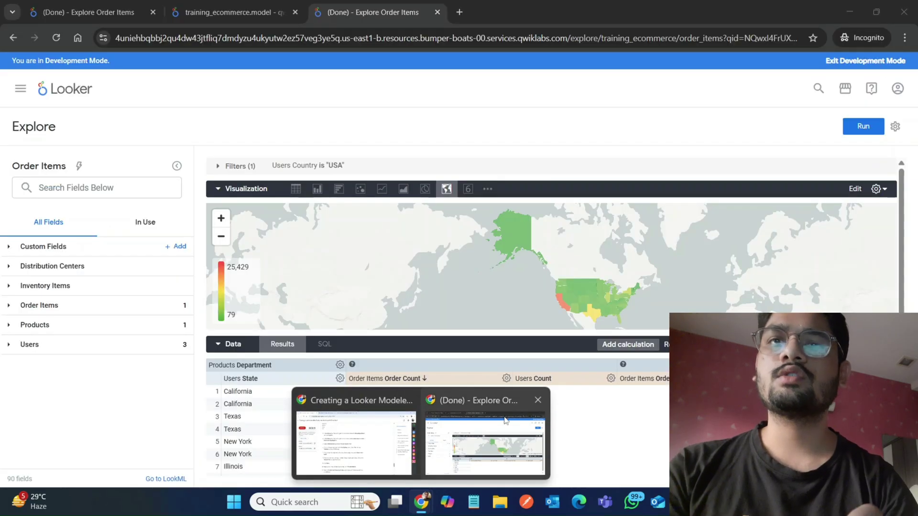
left_click(506, 421)
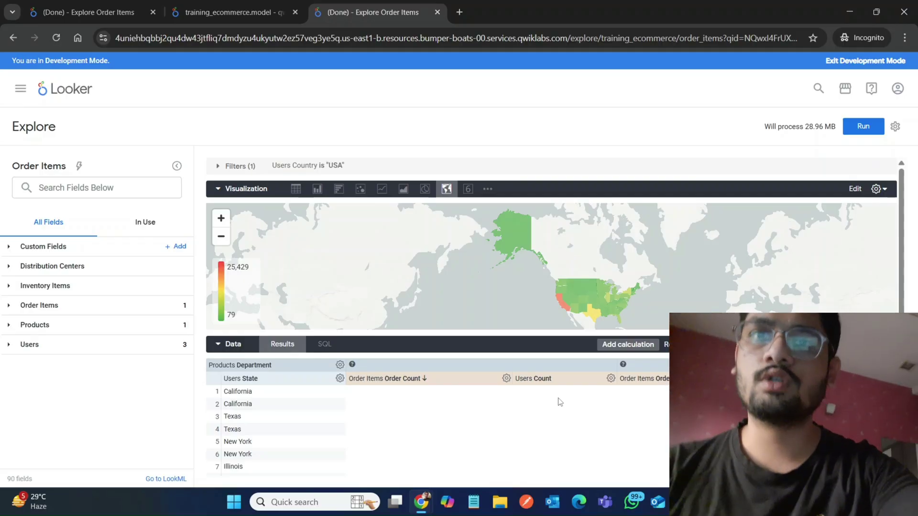
Step: Hide the Users Count column from the visualization in the Explore's data table
mouse_move(414, 509)
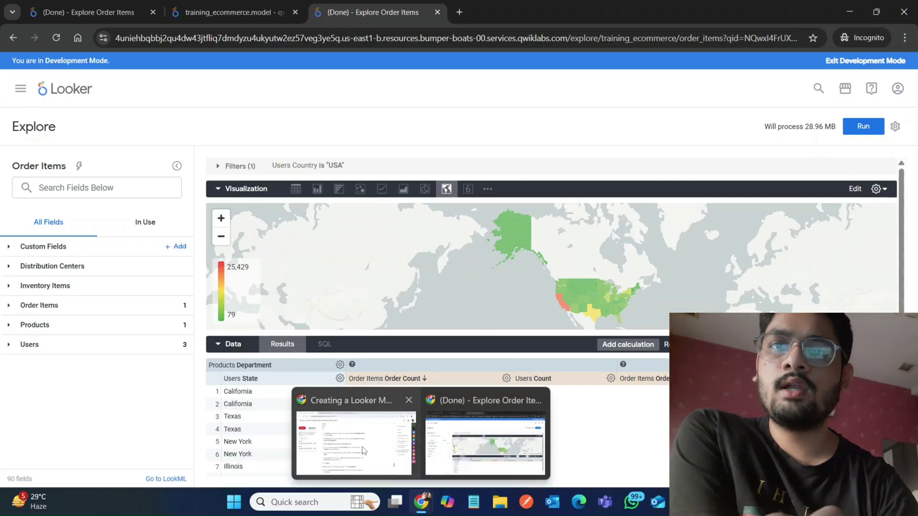
mouse_move(363, 451)
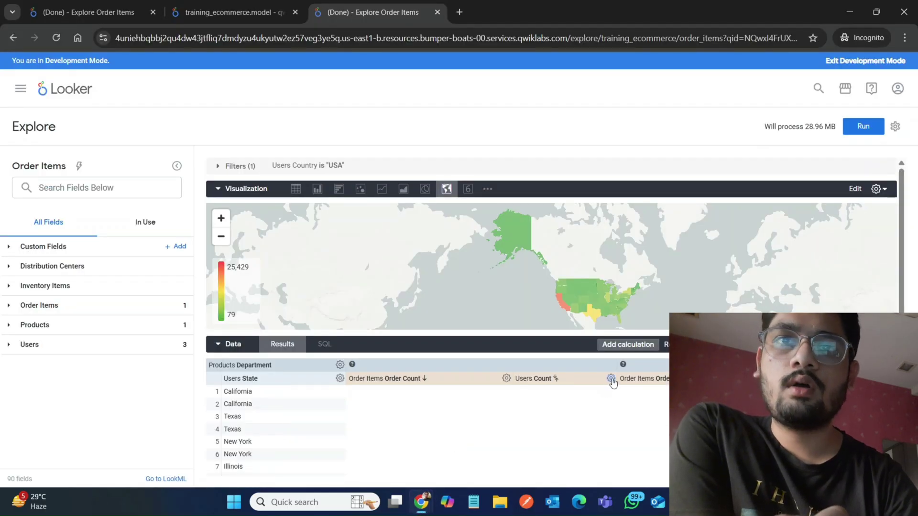
left_click(612, 378)
left_click(560, 316)
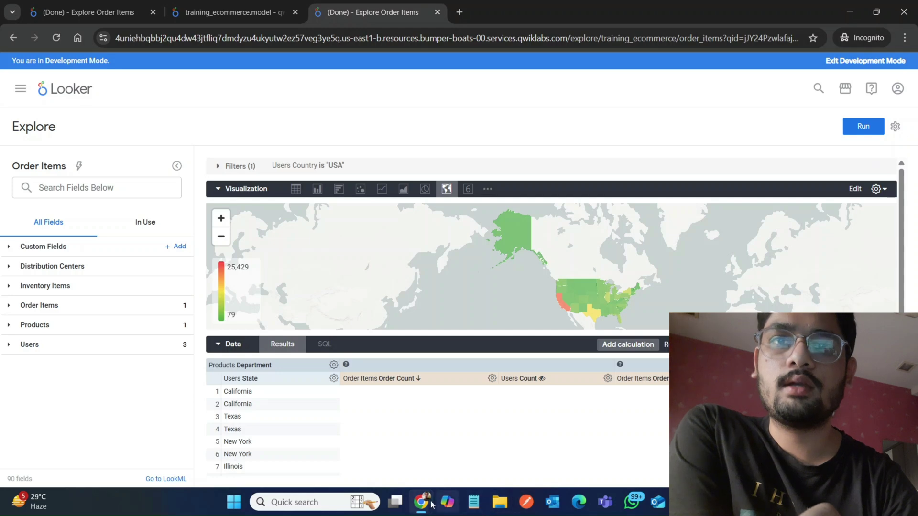
Step: Check the lab's visualization instructions and change the Order Items visualization to a Column chart
mouse_move(421, 501)
left_click(361, 452)
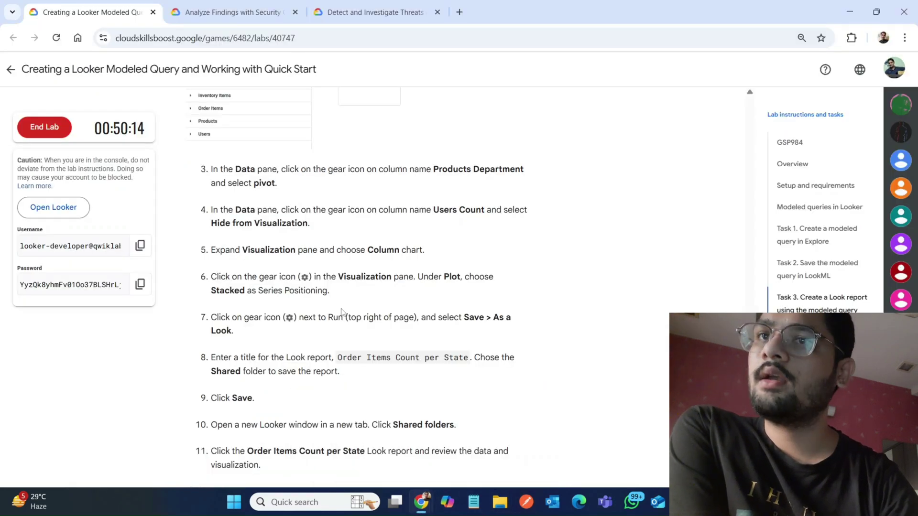
scroll(335, 285, "down", 1)
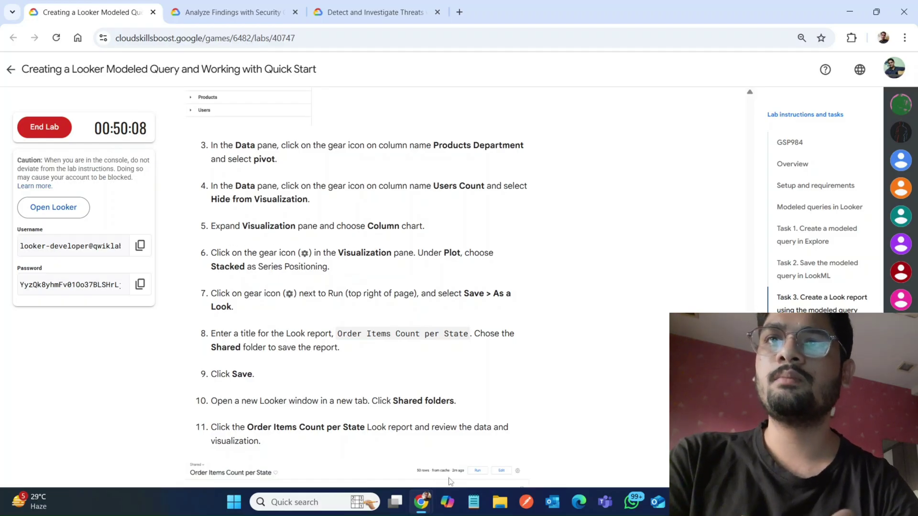
mouse_move(422, 501)
left_click(473, 467)
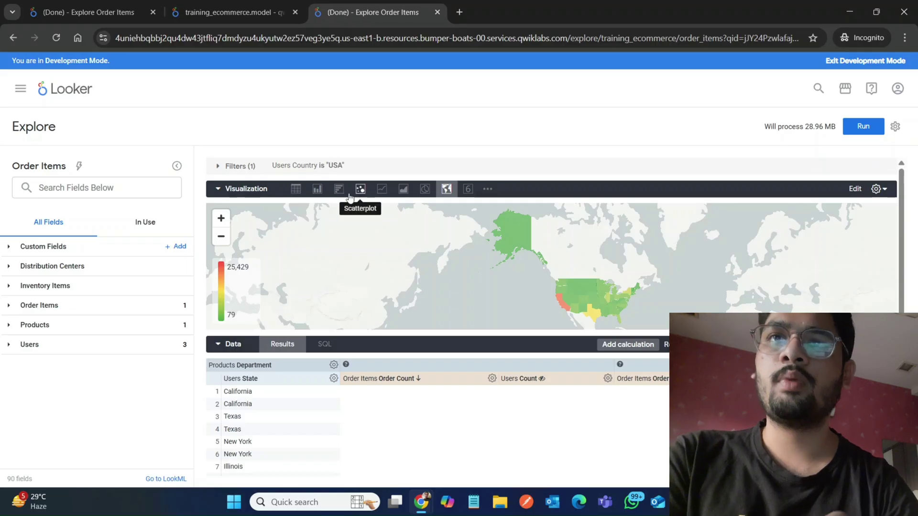
left_click(317, 189)
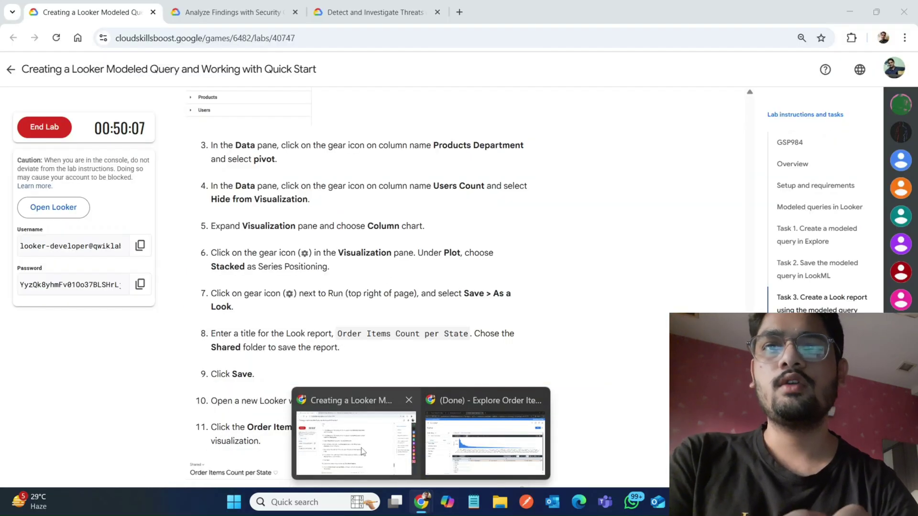
Step: Check the lab's plot instructions and set the column chart's Series Positioning to Stacked
left_click(352, 430)
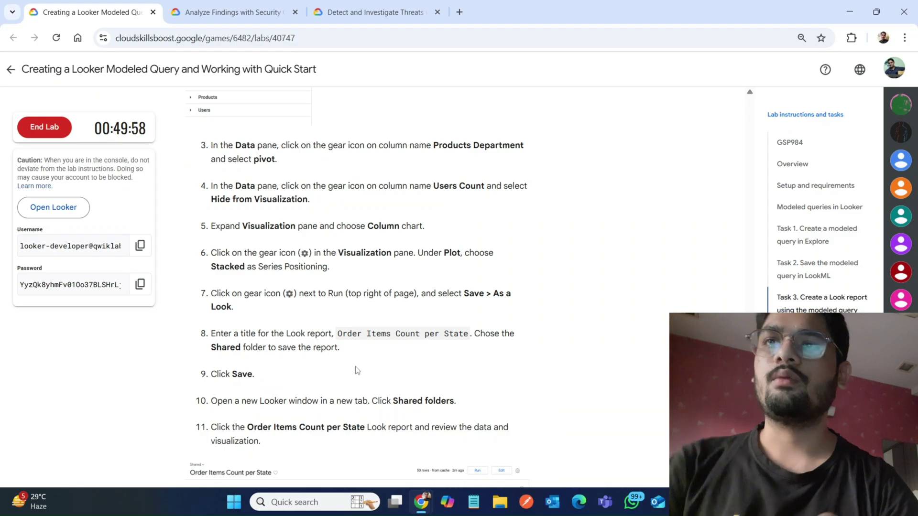
scroll(357, 372, "down", 1)
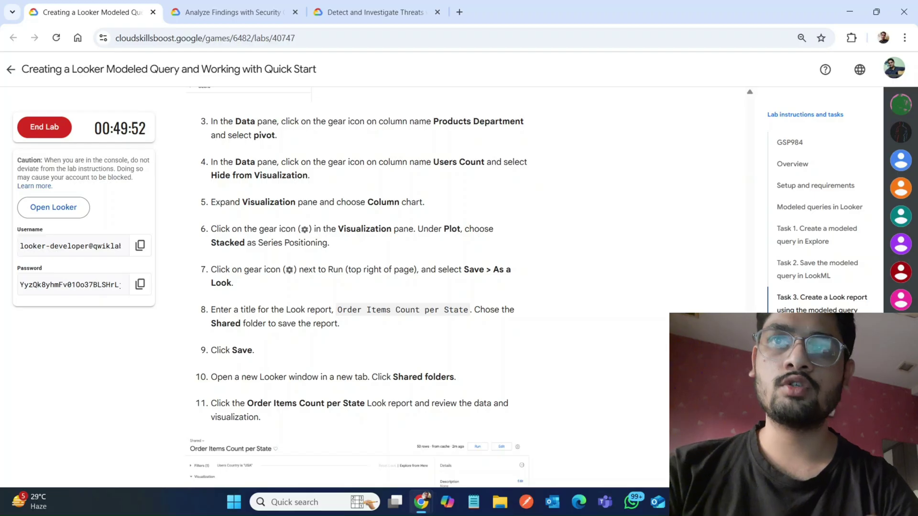
mouse_move(419, 511)
left_click(484, 445)
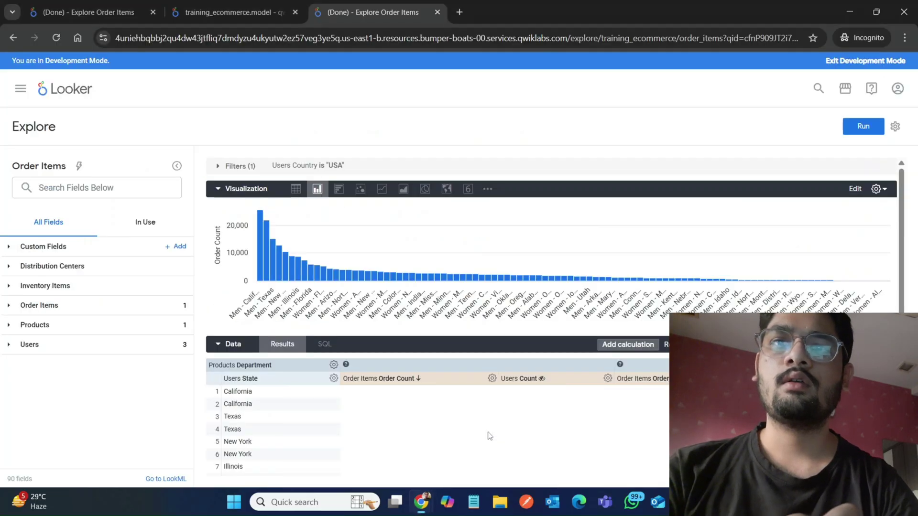
left_click(878, 192)
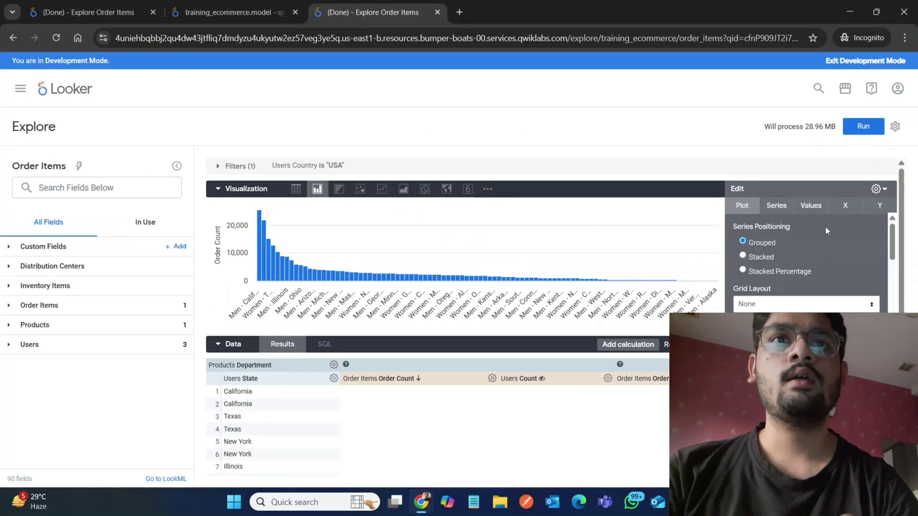
left_click(743, 257)
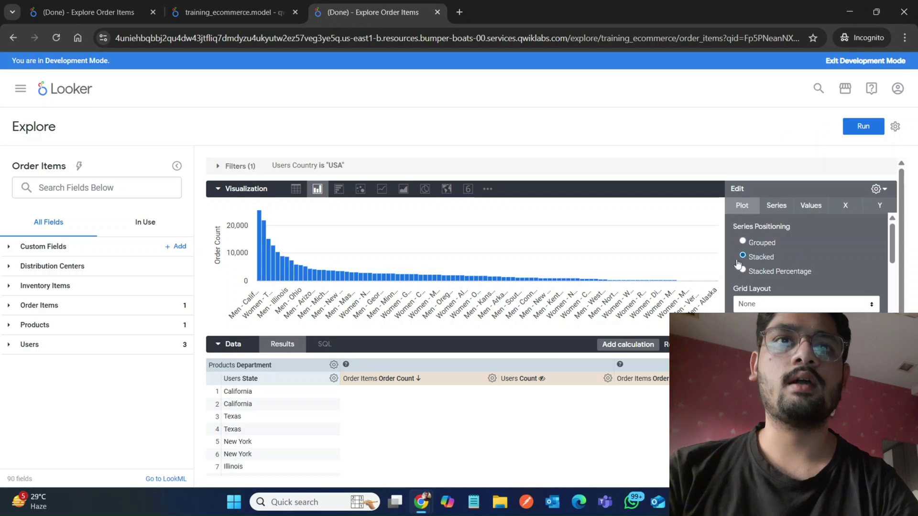
Step: Copy the Look title "Order Items Count per State" from step 8 of the lab instructions
mouse_move(414, 505)
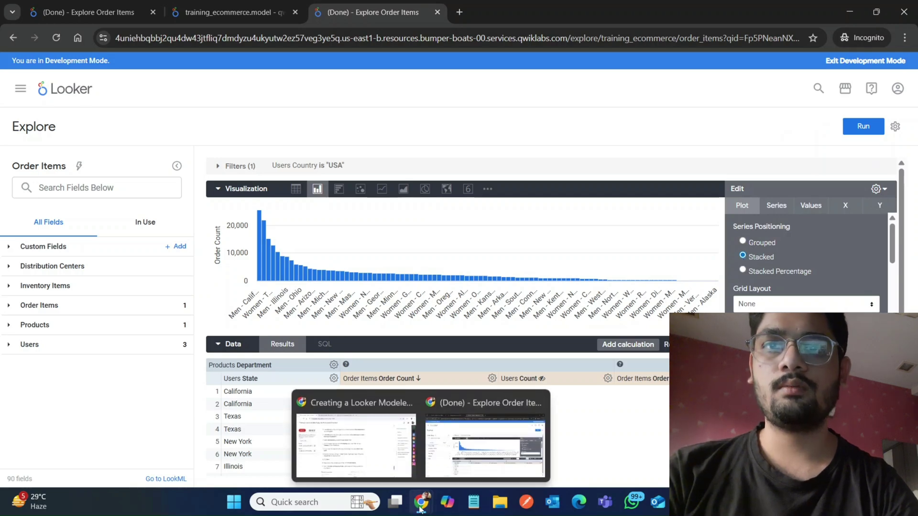
left_click(342, 443)
scroll(342, 442, "down", 1)
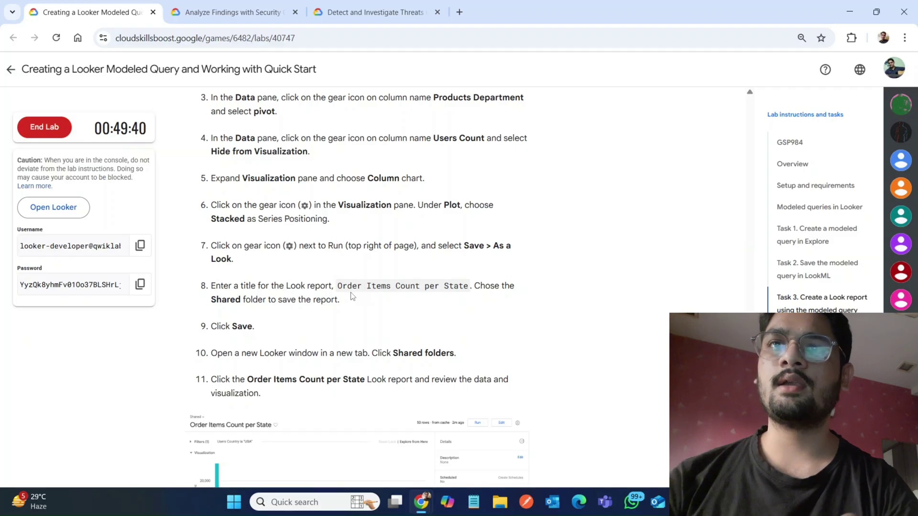
left_click_drag(335, 284, 470, 293)
key("ctrl+c")
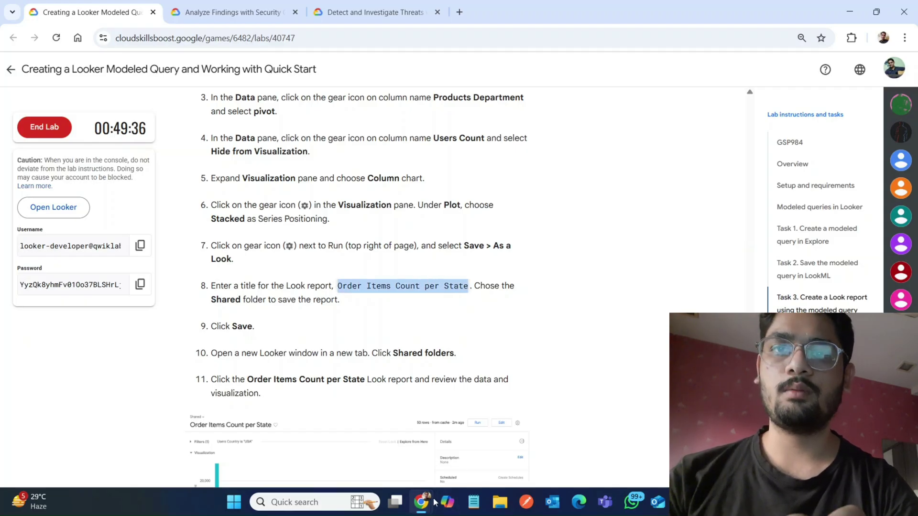
Step: Start saving the Order Items Explore as a Look and enter "Order Items Count per State" as its title
mouse_move(417, 506)
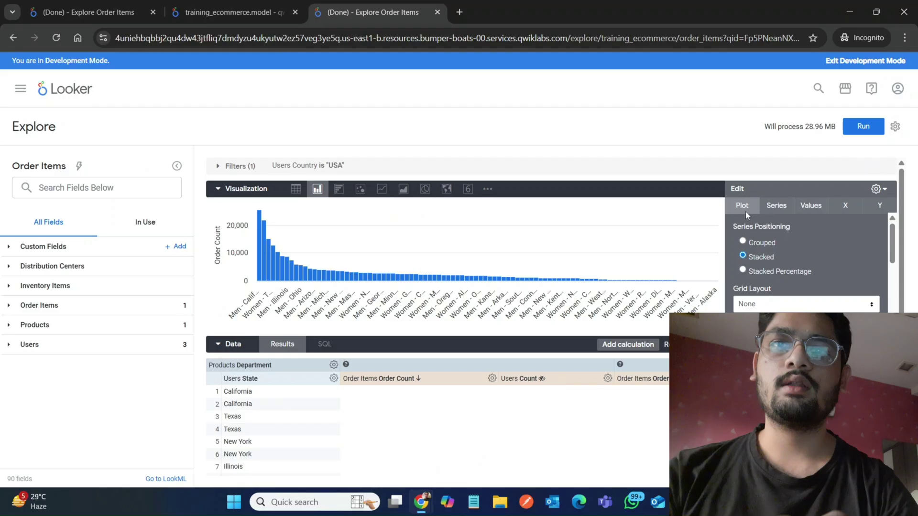
left_click(895, 126)
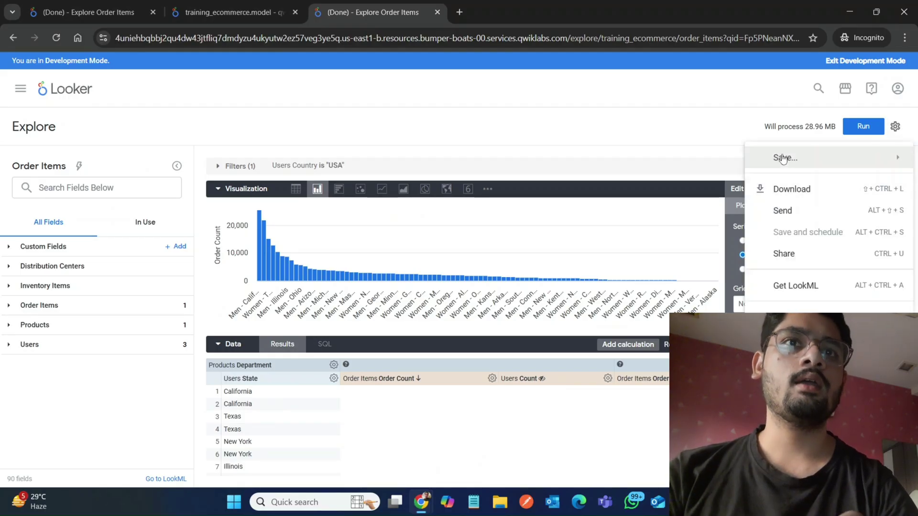
mouse_move(783, 159)
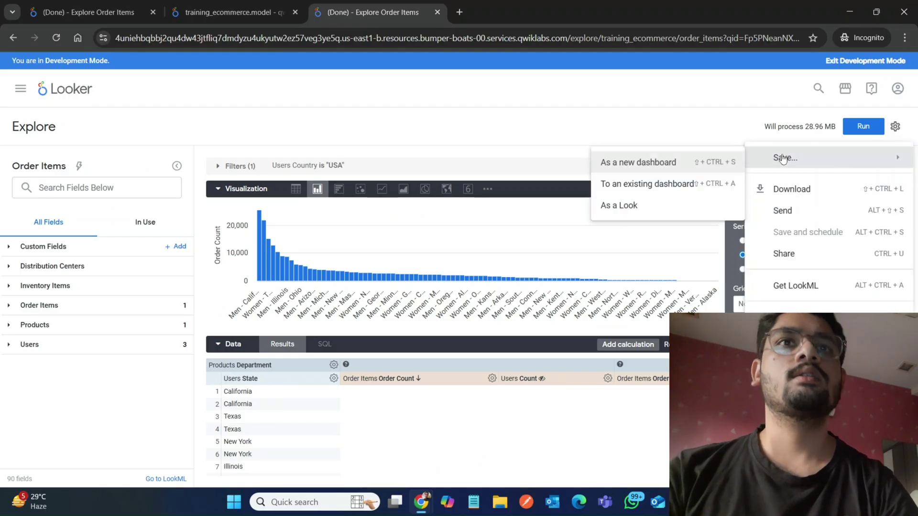
left_click(661, 209)
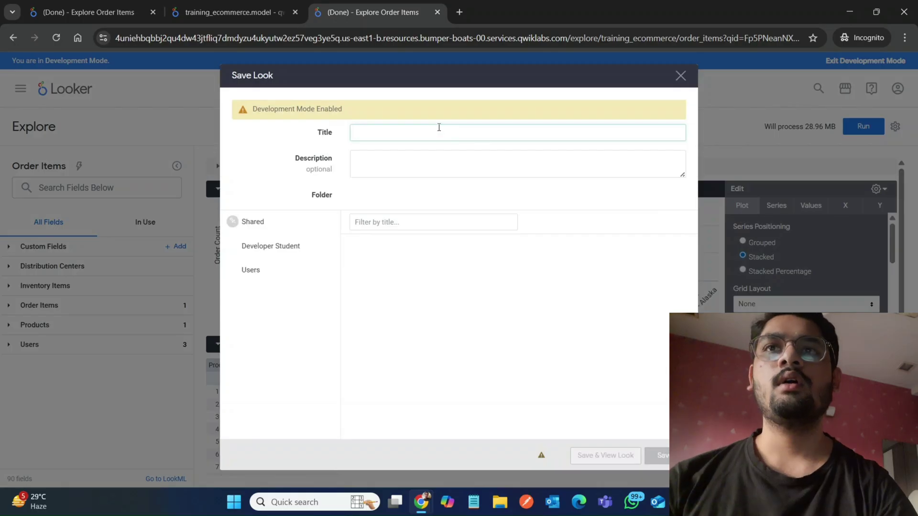
key("ctrl+v")
Step: Review the lab's saving instructions and save the Look in the preselected personal folder
mouse_move(421, 502)
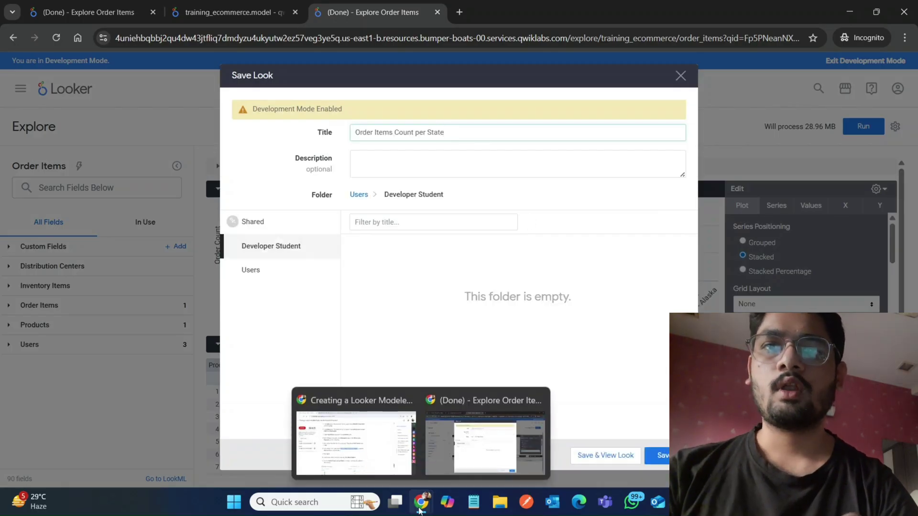
left_click(337, 439)
scroll(319, 339, "down", 1)
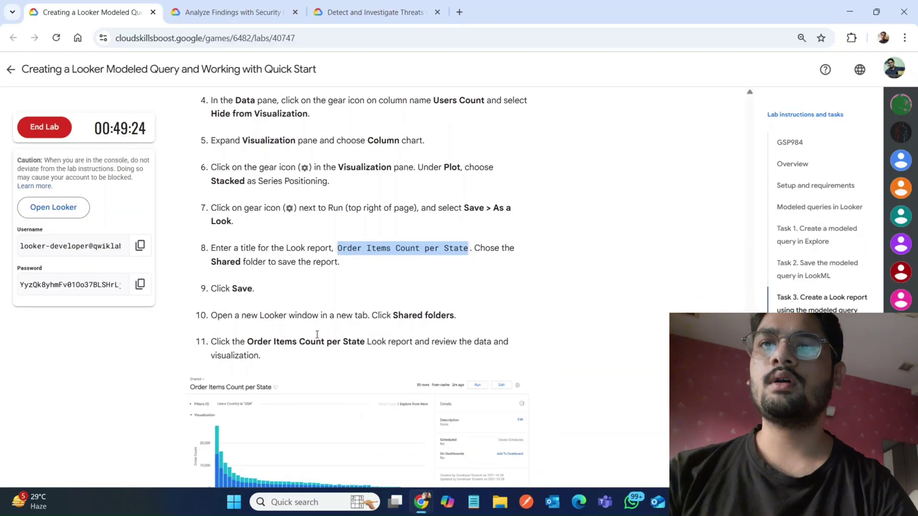
mouse_move(421, 502)
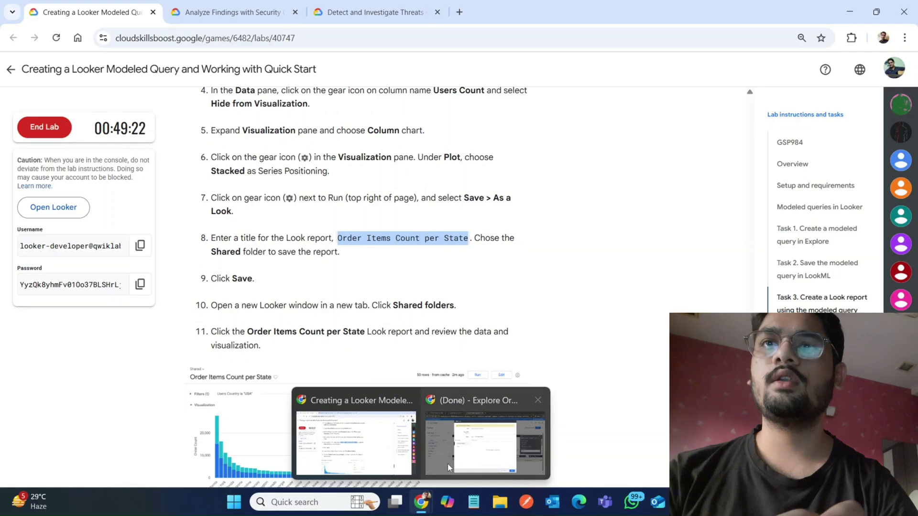
left_click(458, 452)
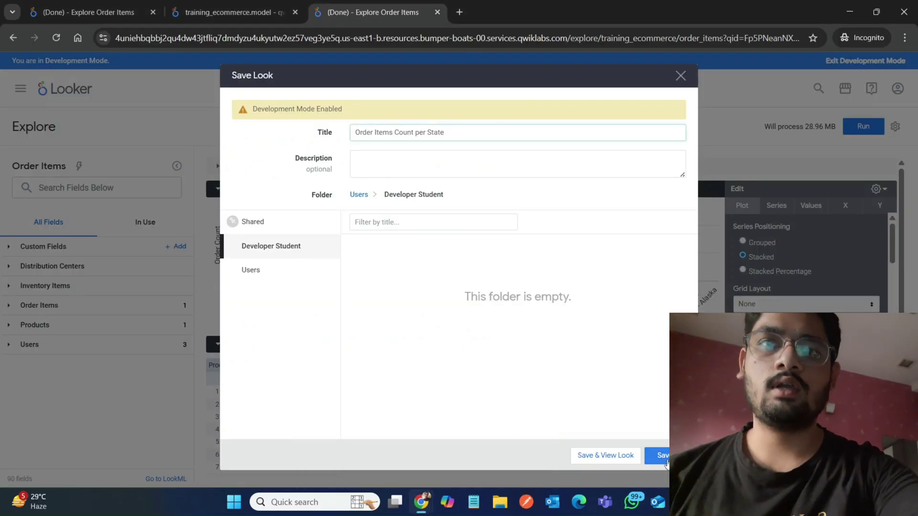
left_click(664, 459)
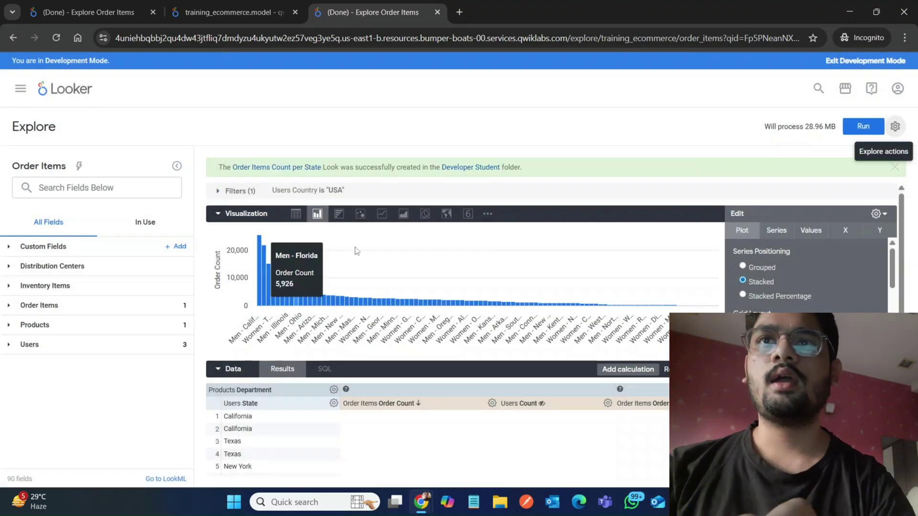
Step: Check the lab's next instruction and open Looker from the lab page in a new incognito tab
mouse_move(421, 507)
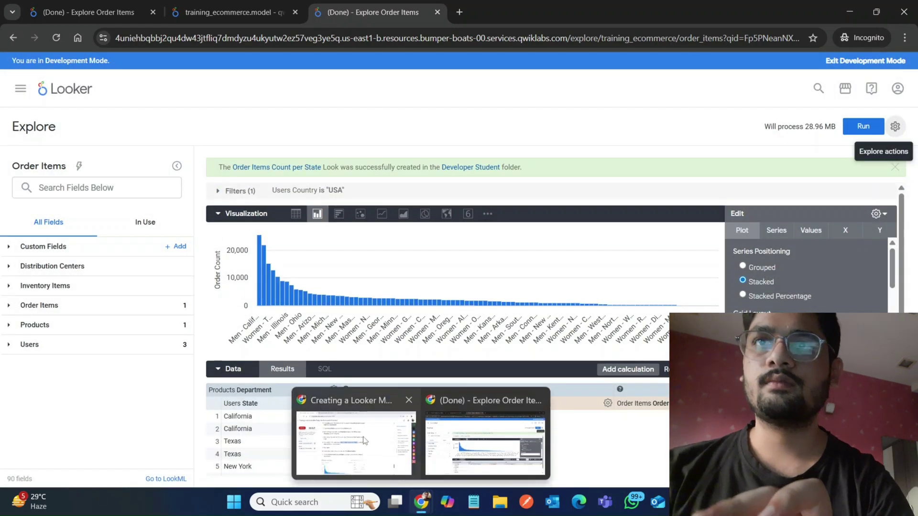
left_click(338, 412)
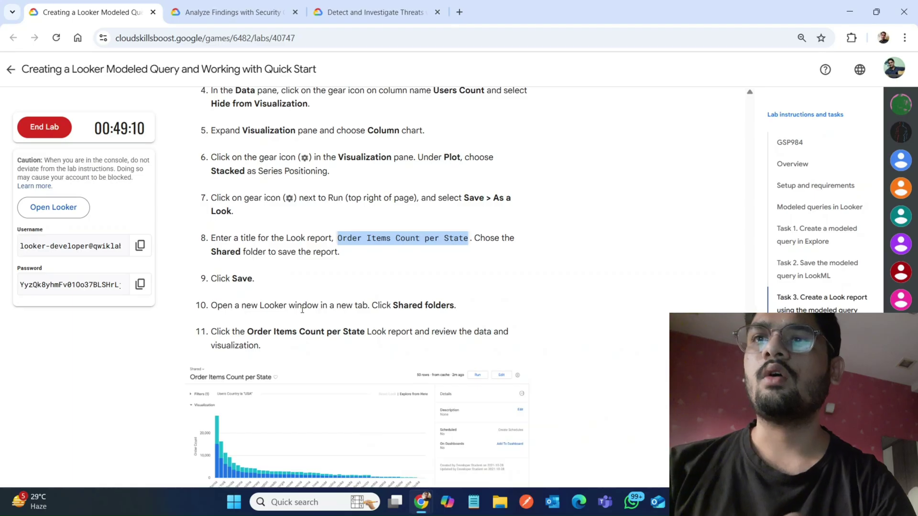
right_click(67, 207)
left_click(132, 254)
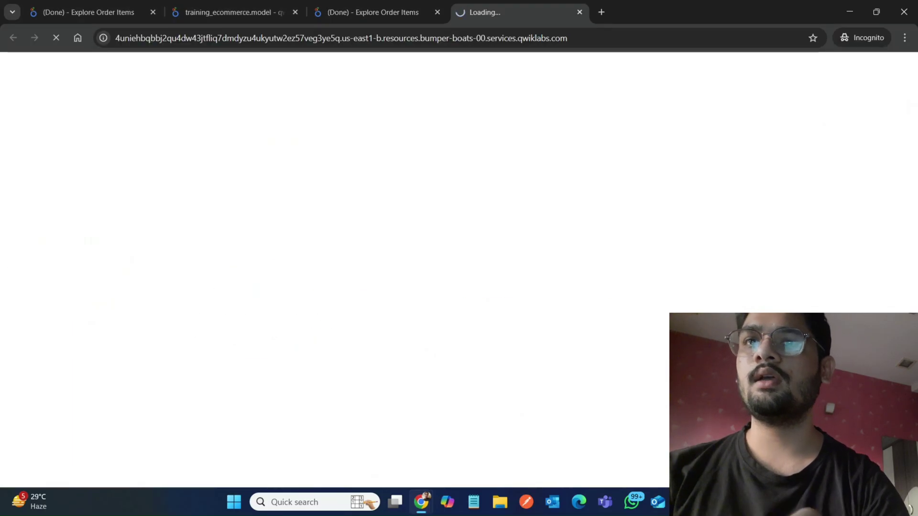
mouse_move(340, 440)
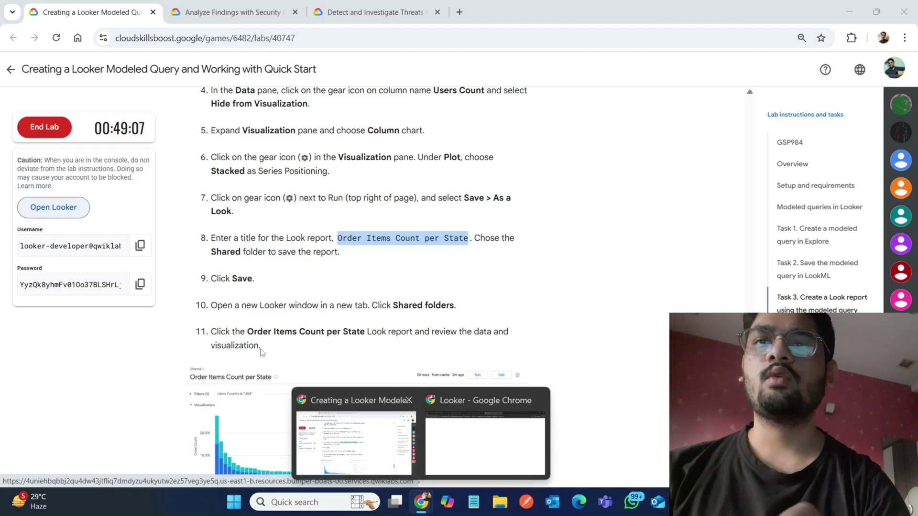
Step: Return to the lab page and check progress for the "Create a Look report using the modeled query" objective
mouse_move(419, 505)
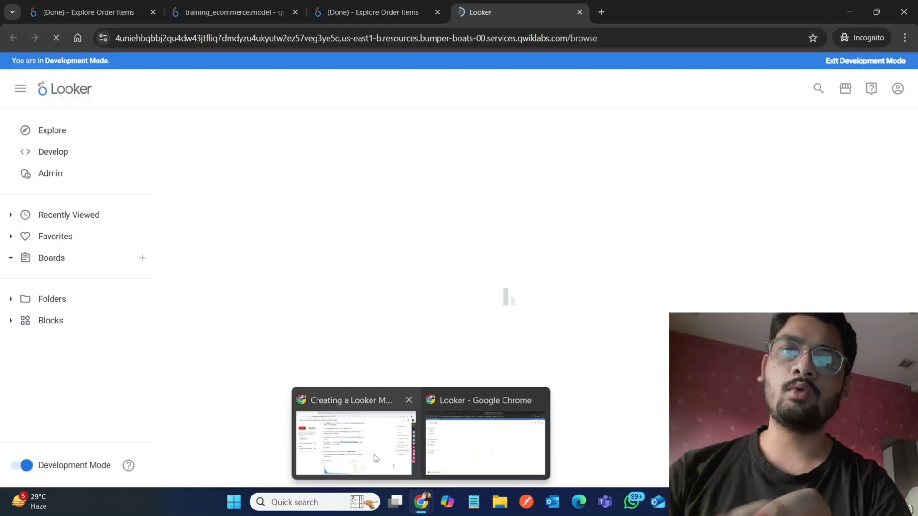
left_click(375, 455)
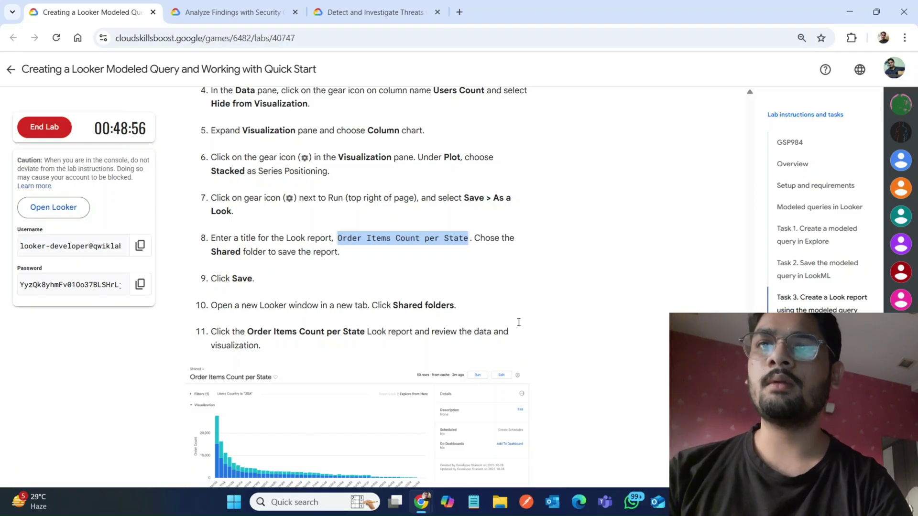
scroll(518, 322, "down", 6)
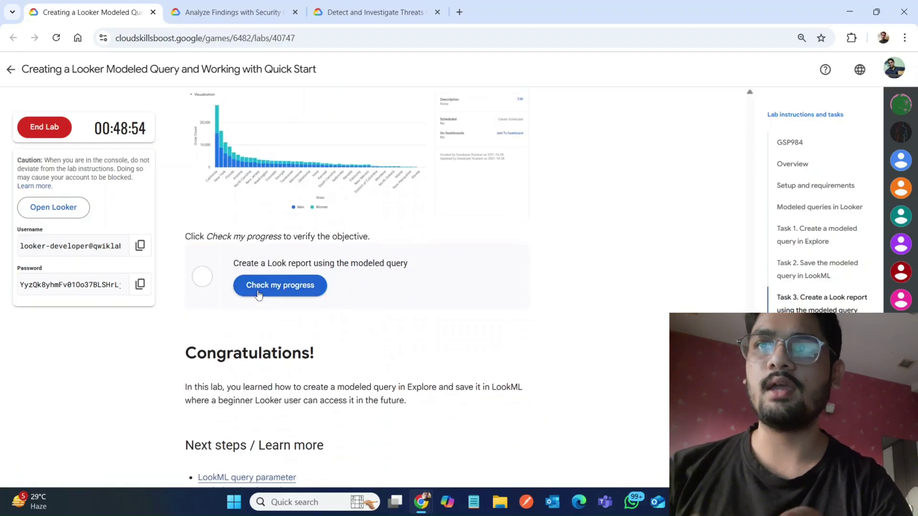
left_click(258, 295)
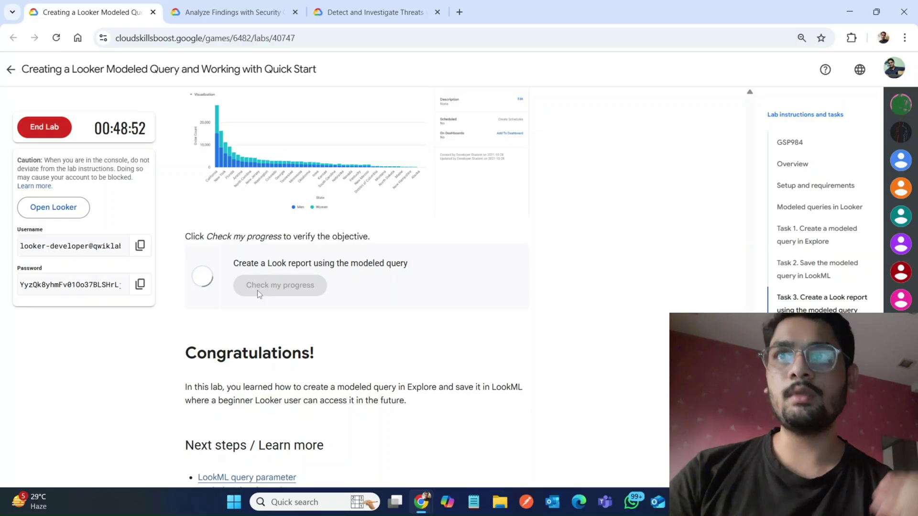